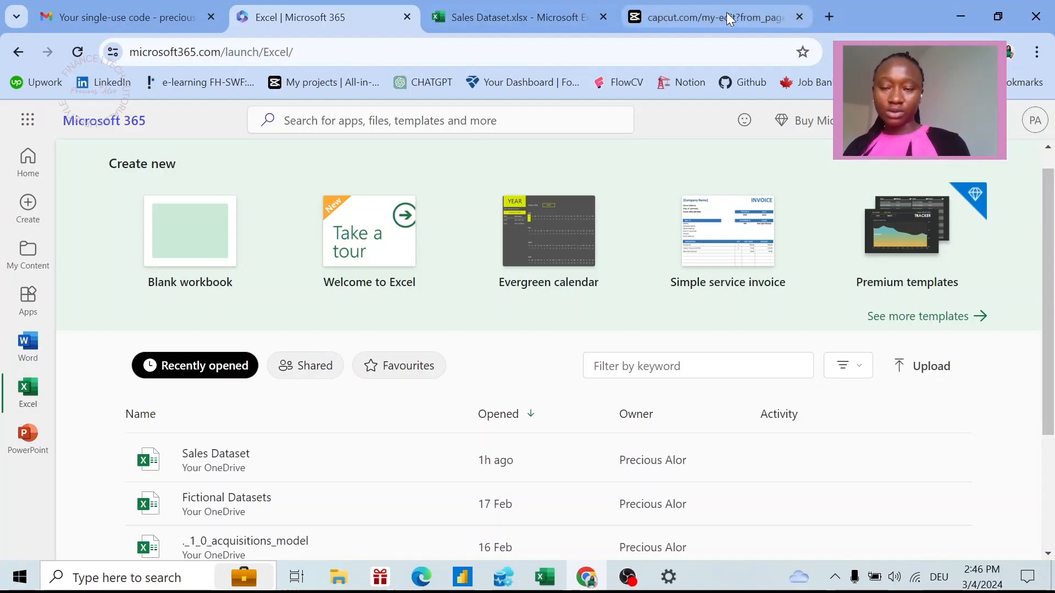
Open a new blank browser tab beside the Excel start page and the Sales Dataset workbook tab.
left_click(829, 17)
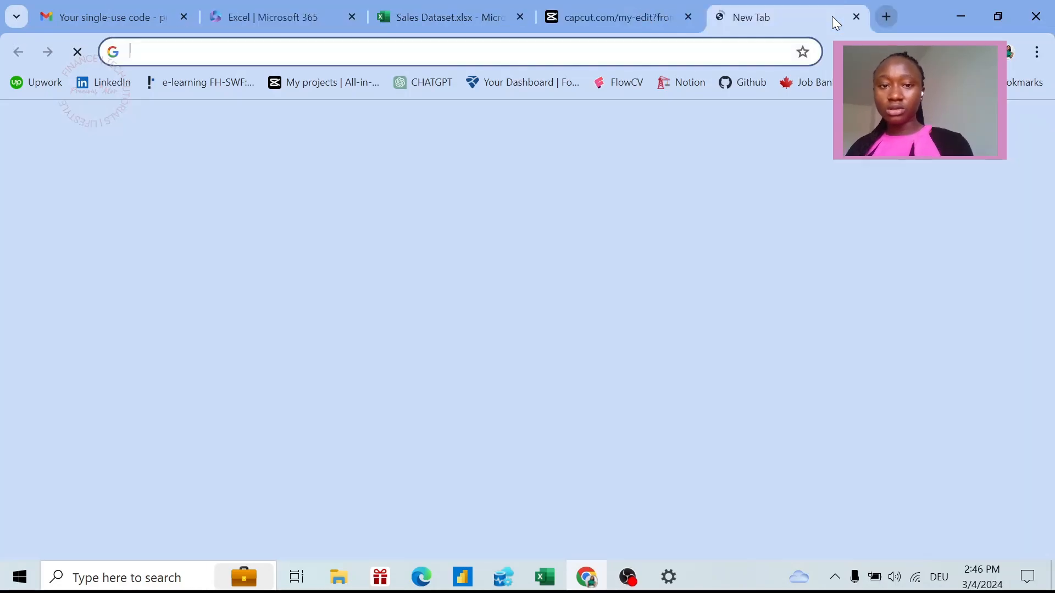
Load microsoft365.com in the new tab, then go back to the Excel start page's recent workbooks.
type("microsoft365.com")
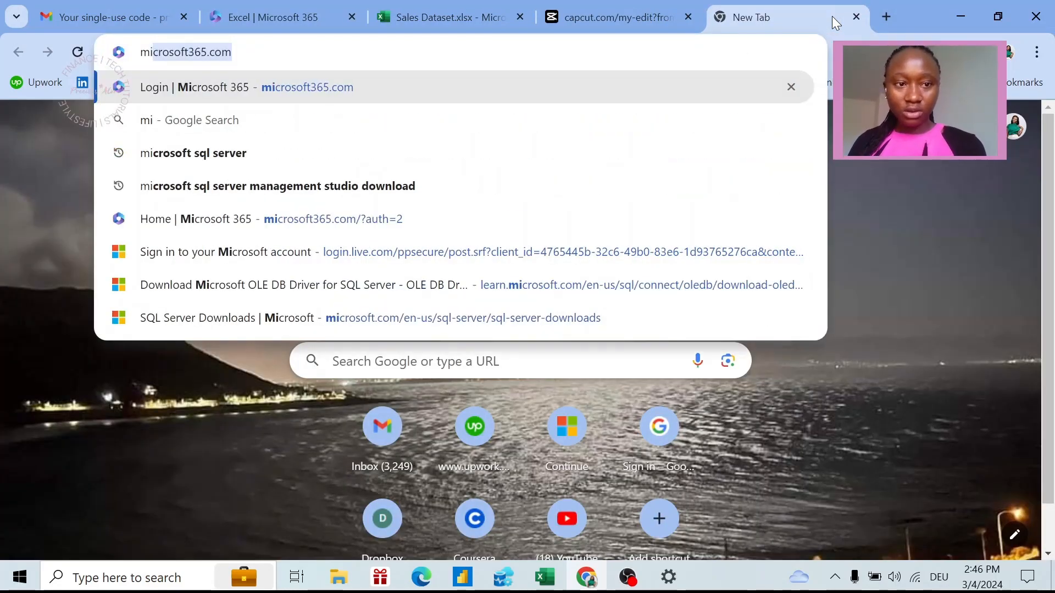
key("Return")
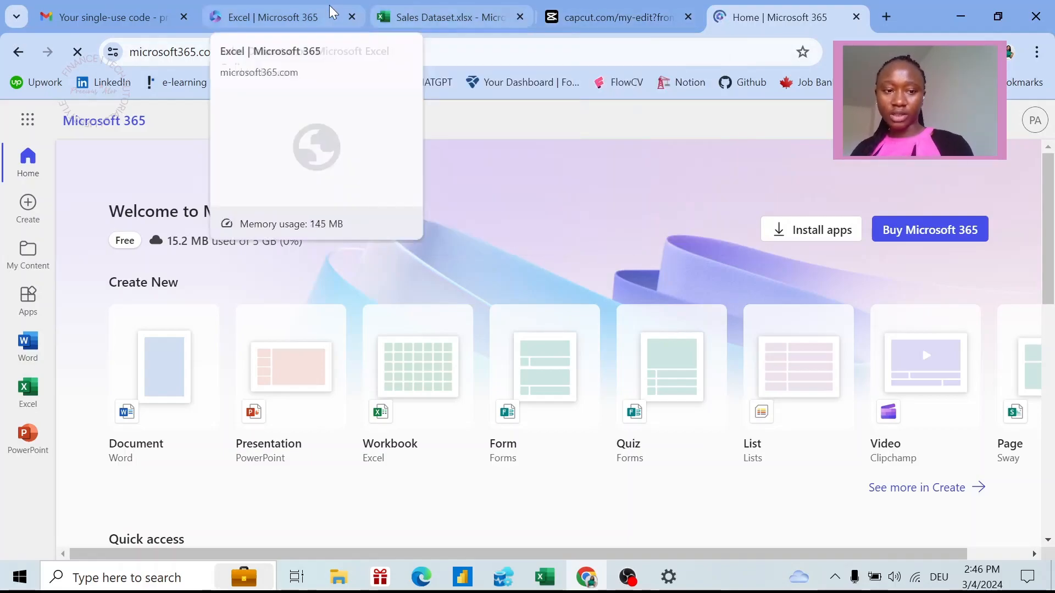
left_click(298, 20)
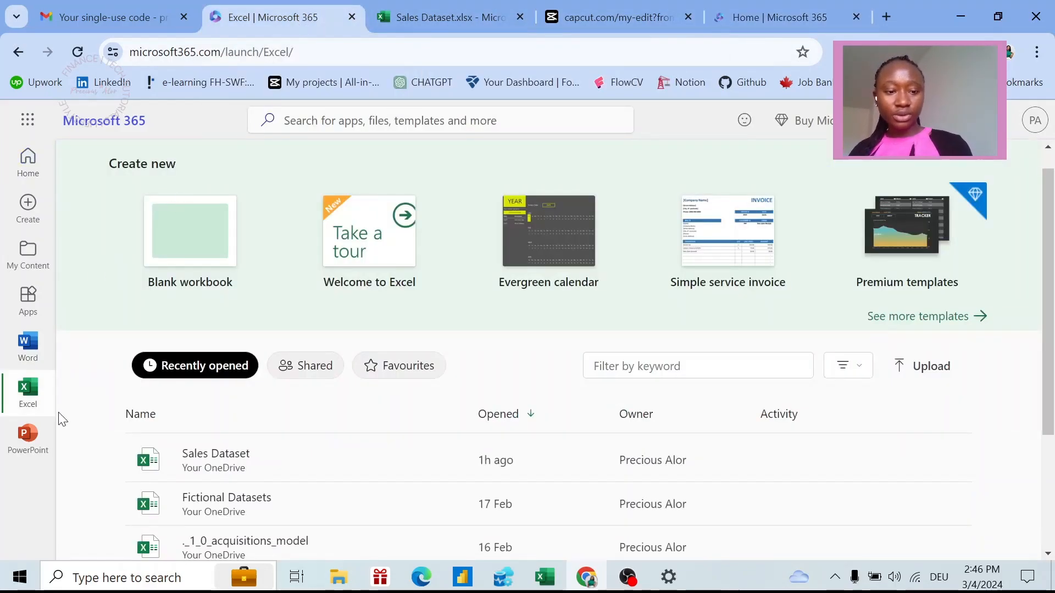
left_click(31, 399)
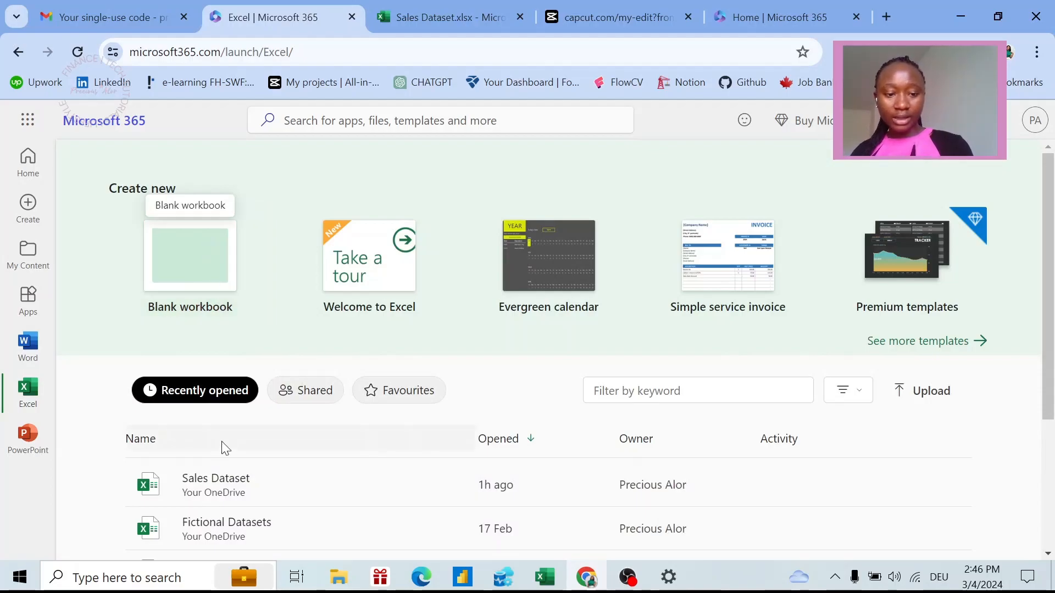
Create a blank workbook named 'Sales DataSet' with headers Date, S/N and OrderID in A1:C1.
left_click(176, 262)
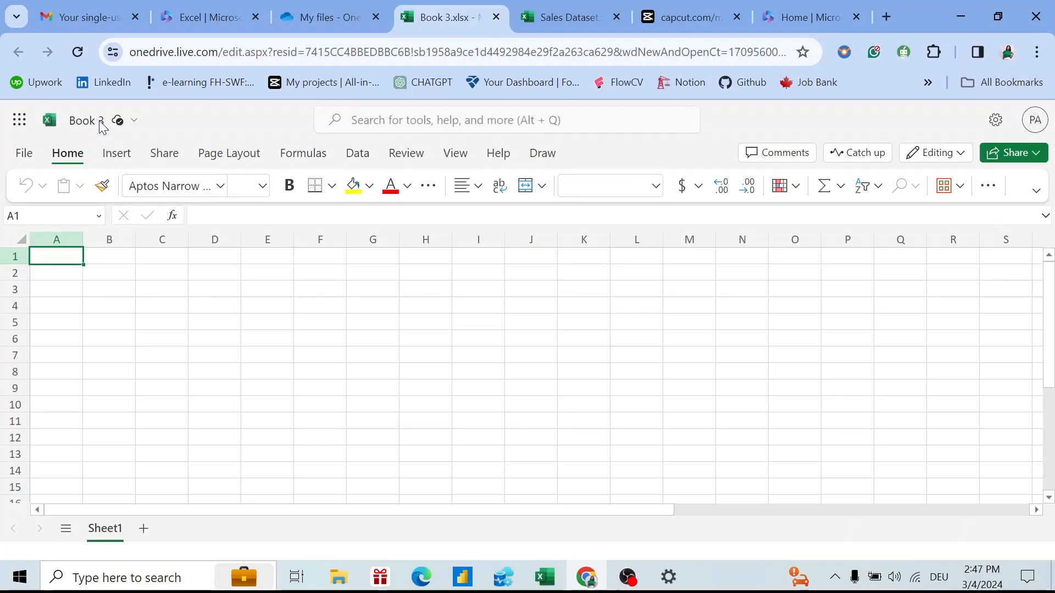
left_click(100, 126)
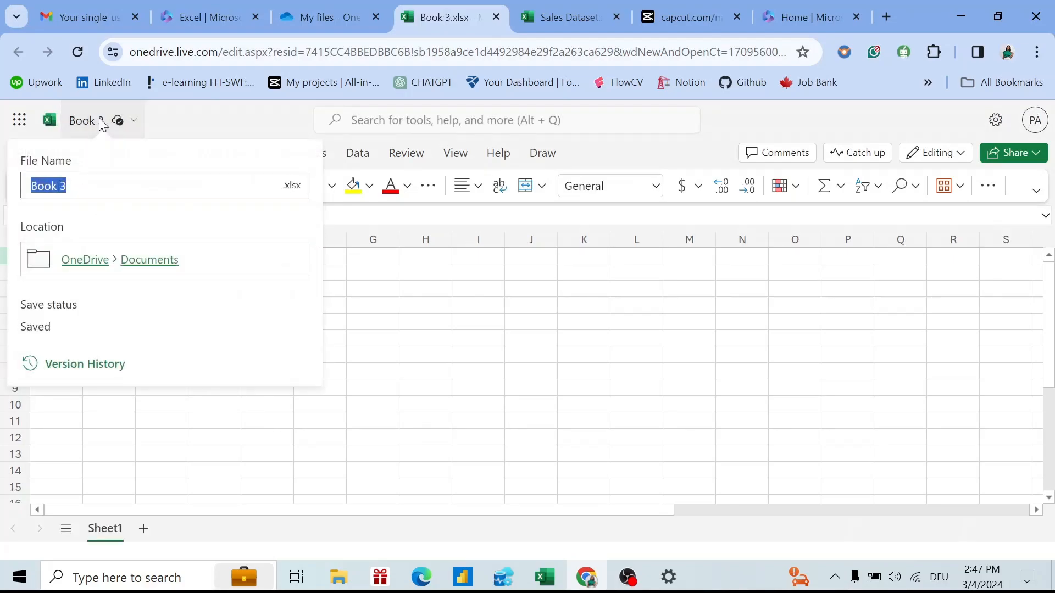
type("s")
key("BackSpace")
type("Sales ")
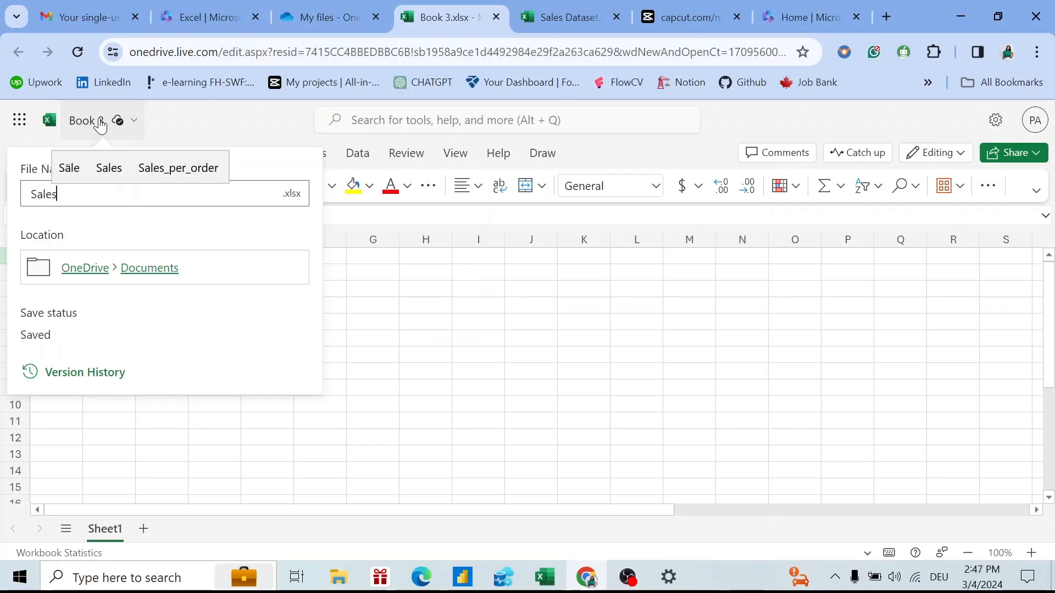
type("Data")
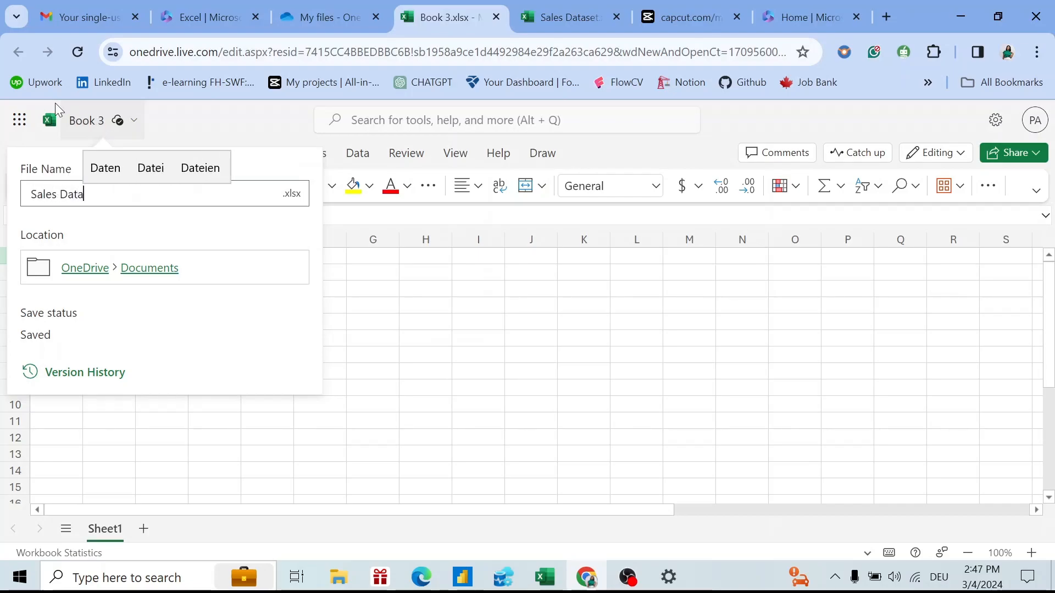
type("Set")
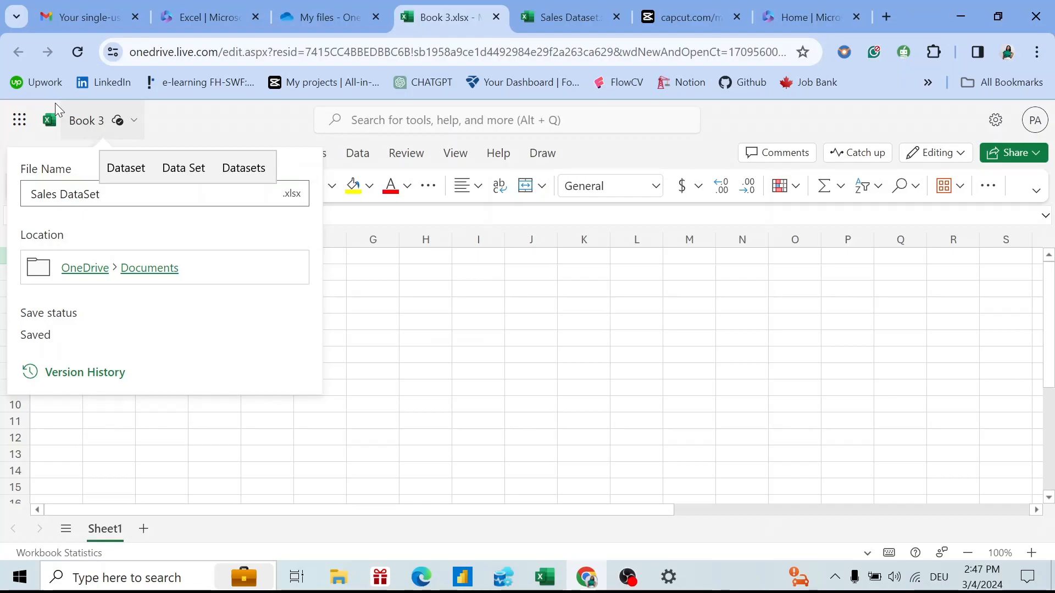
key("Return")
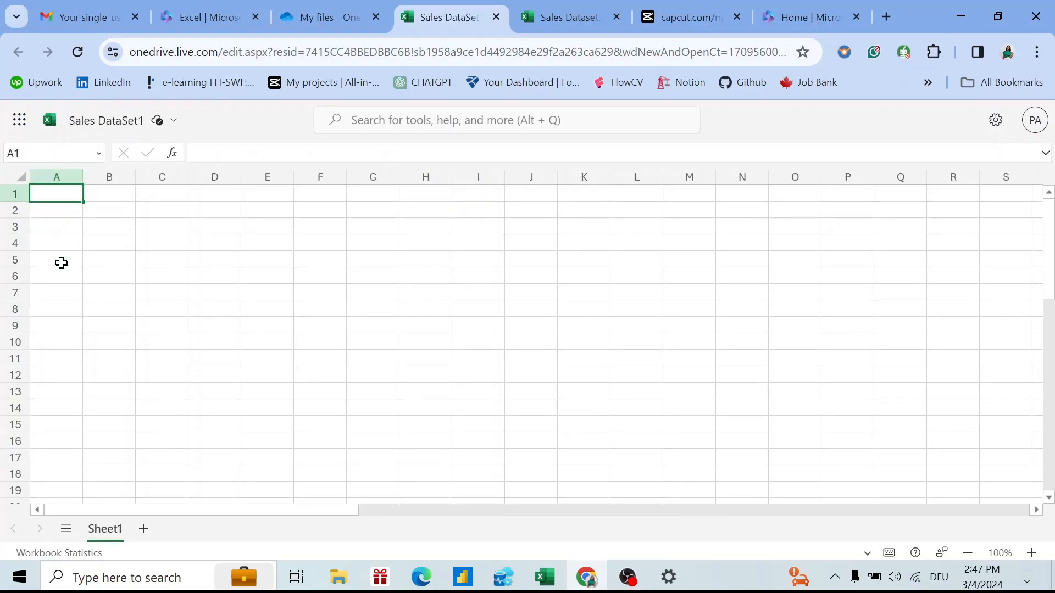
key("shift+Right")
key("shift+Right")
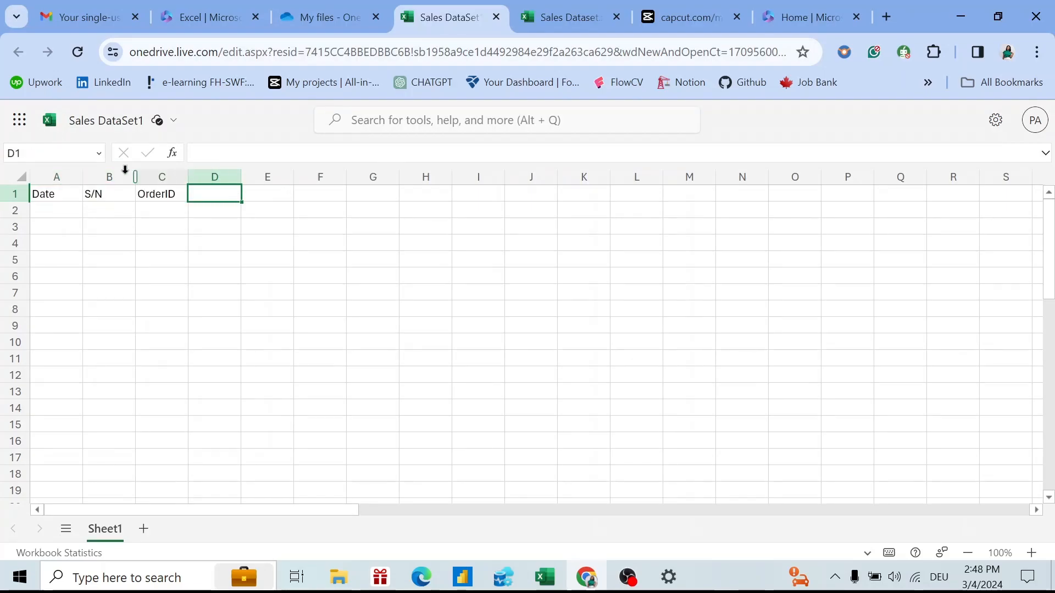
left_click(62, 195)
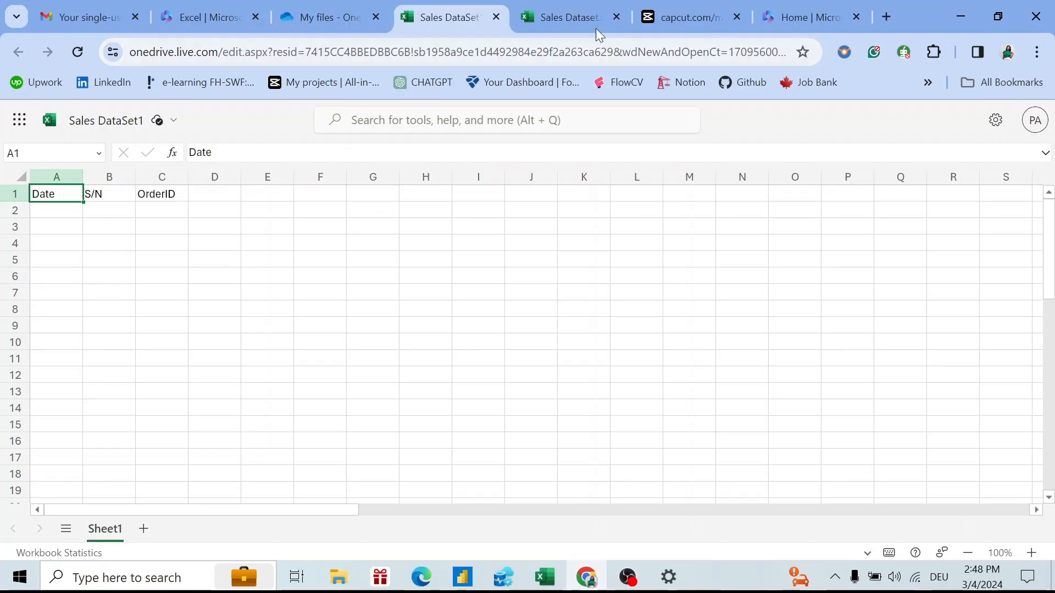
In the prepared Sales Dataset workbook, start A2's formula as =RANDBETWEEN(DATE(2024,1,3),.
left_click(570, 18)
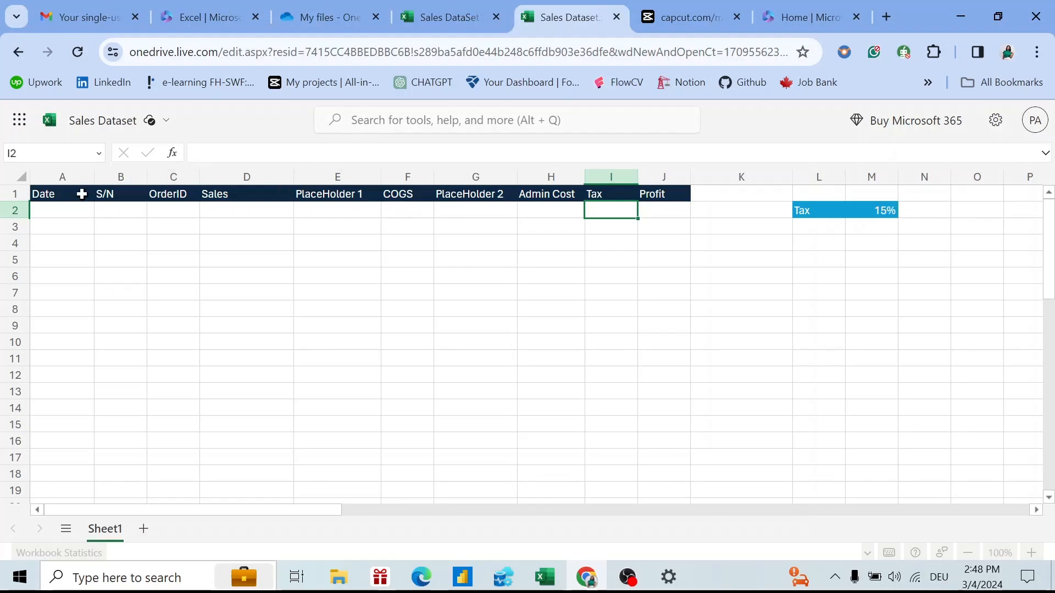
left_click(82, 212)
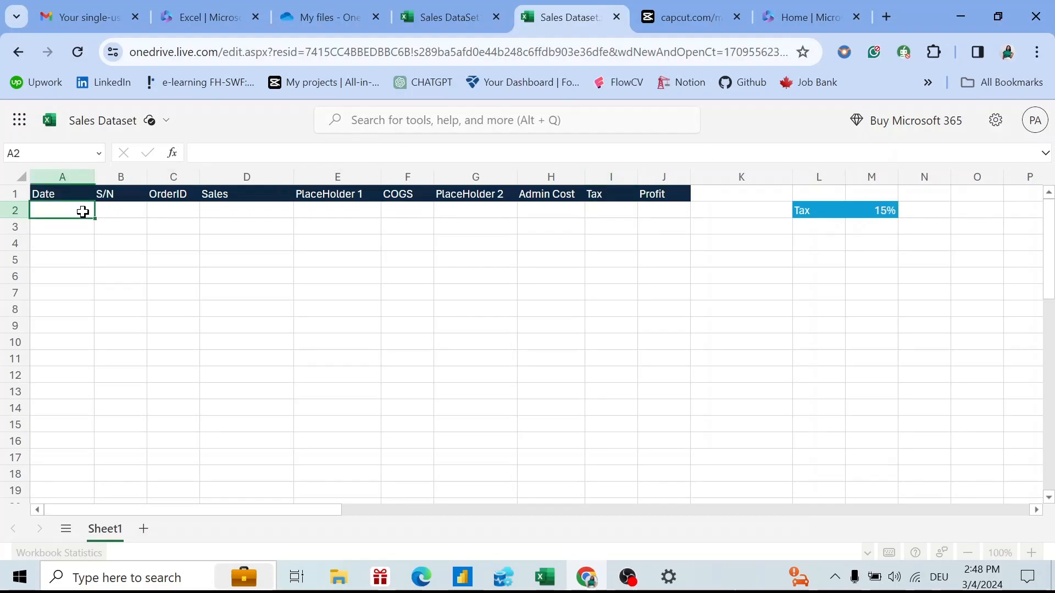
type("=")
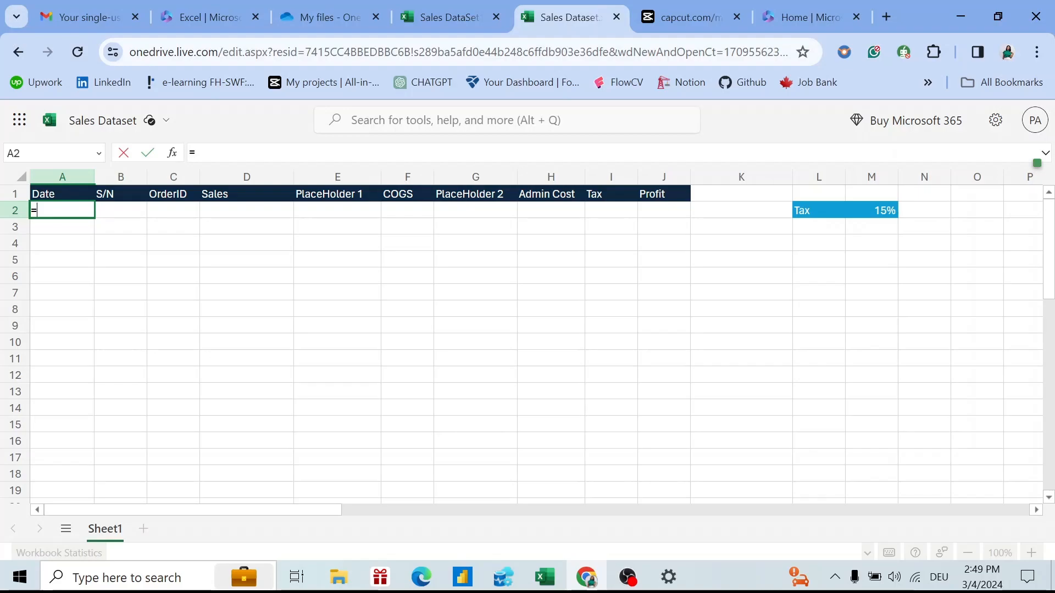
type("ran")
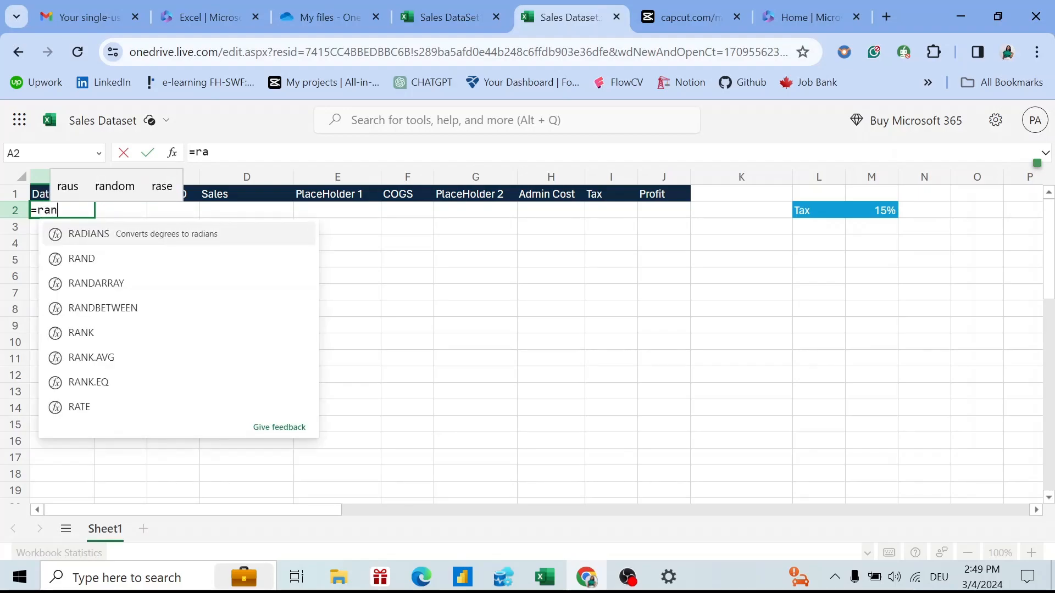
type("d")
left_click(139, 283)
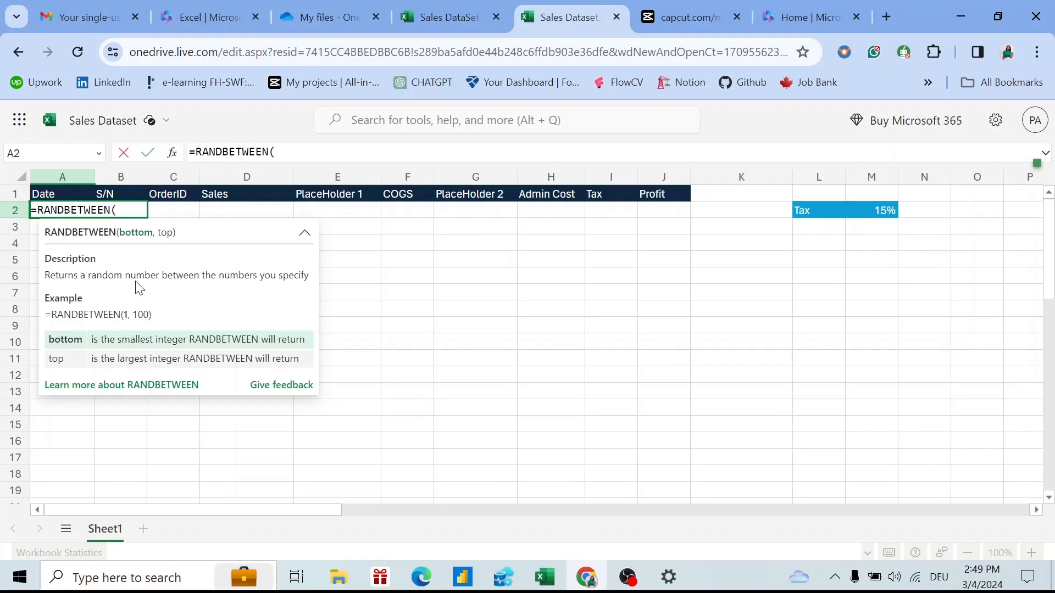
type("Dat")
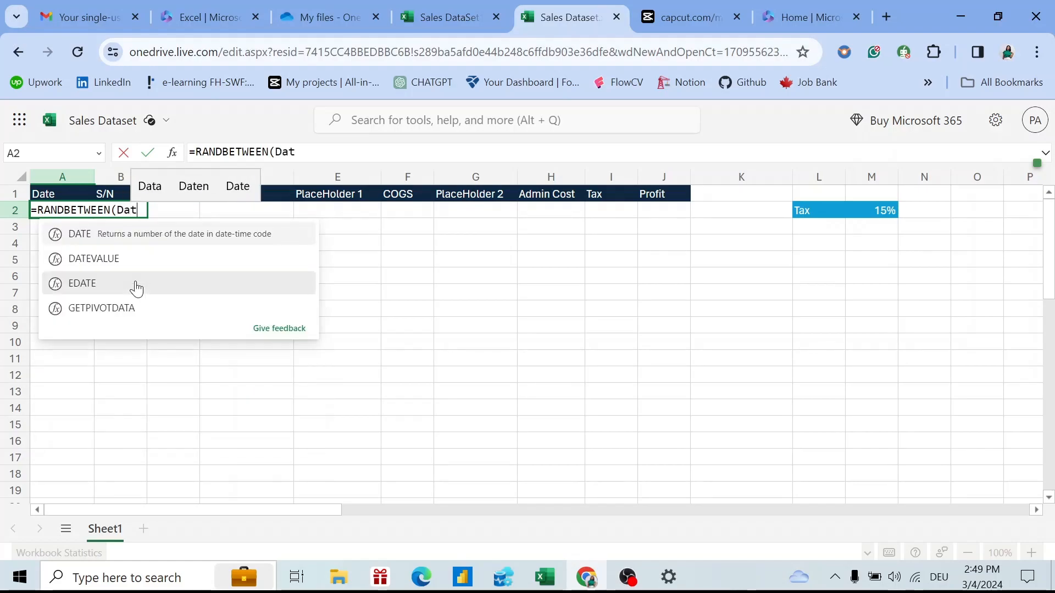
left_click(125, 236)
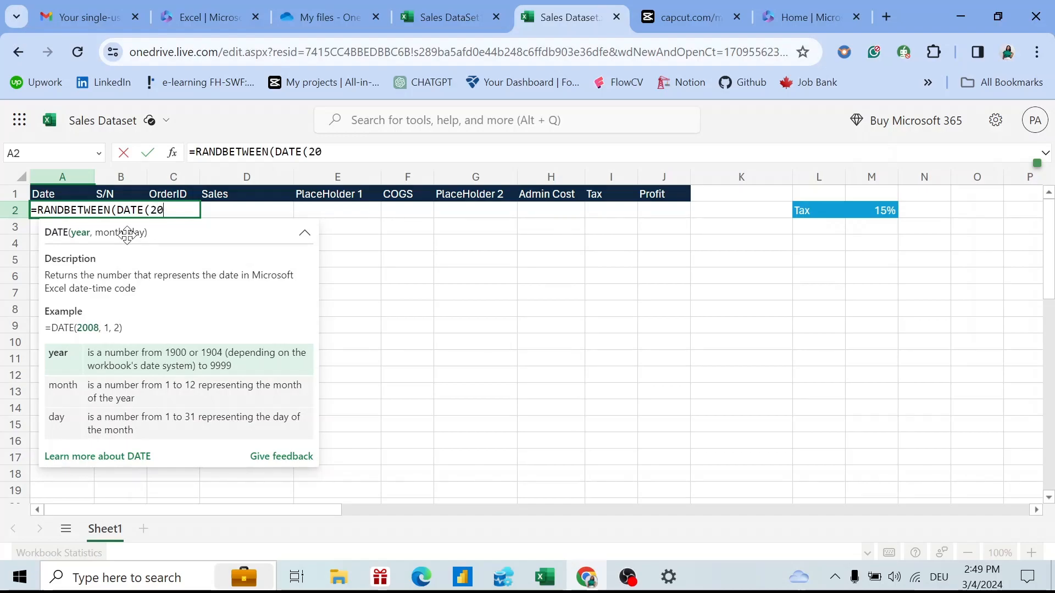
type(",")
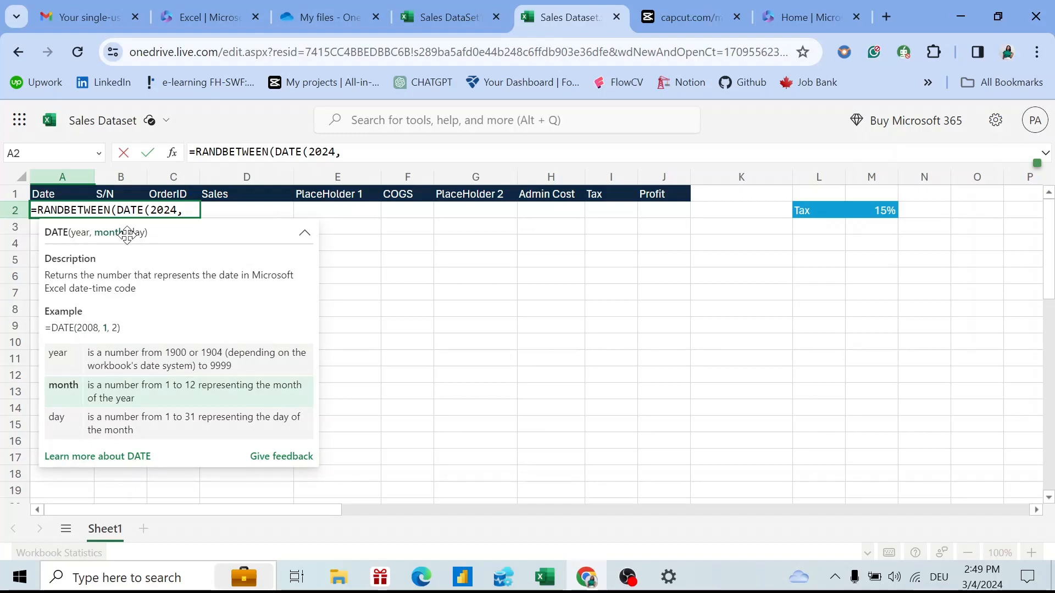
type("1,")
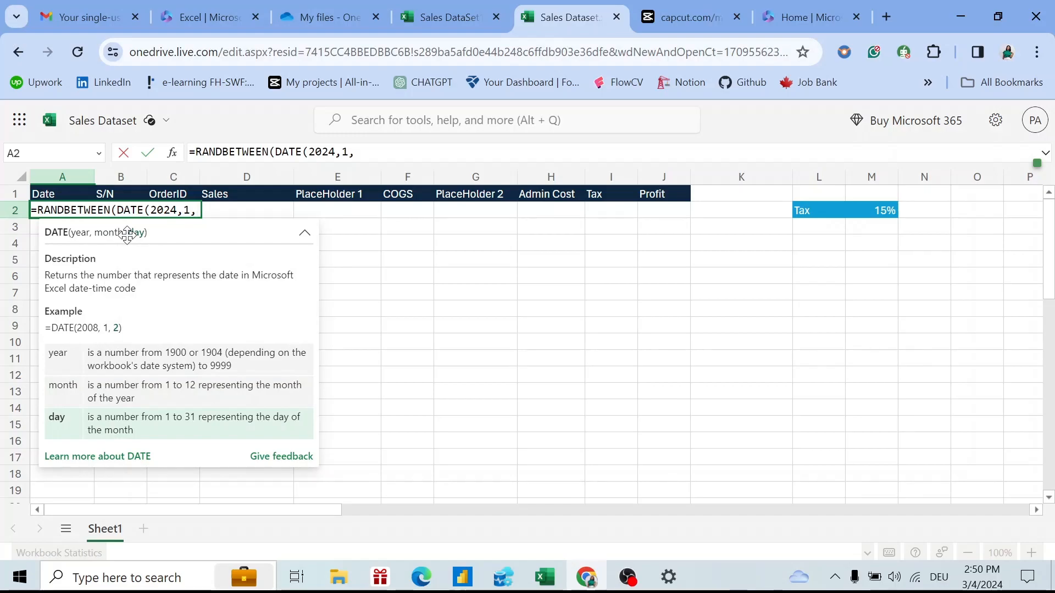
type("3)")
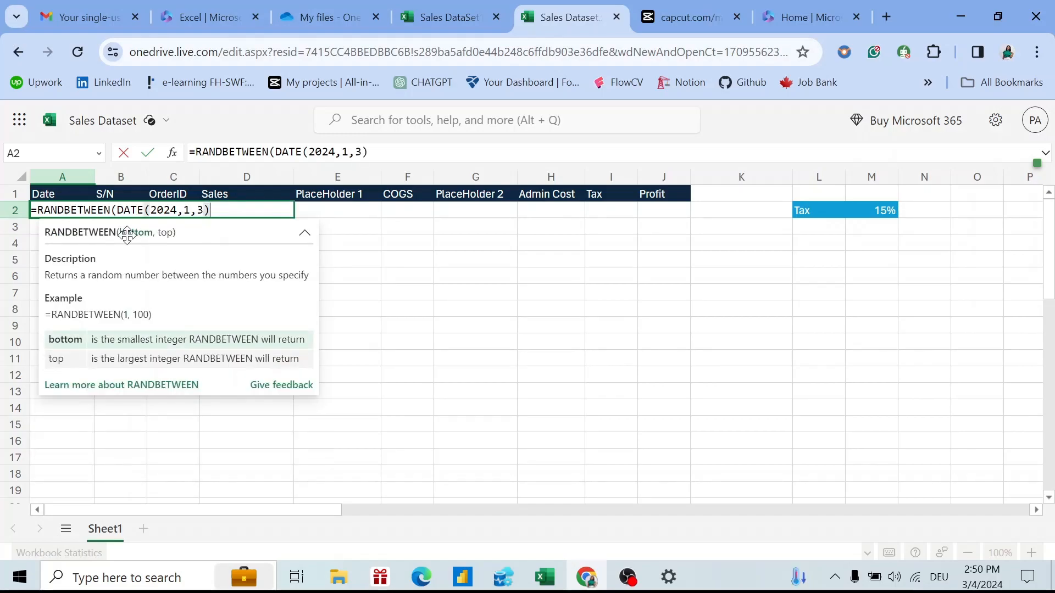
type(",")
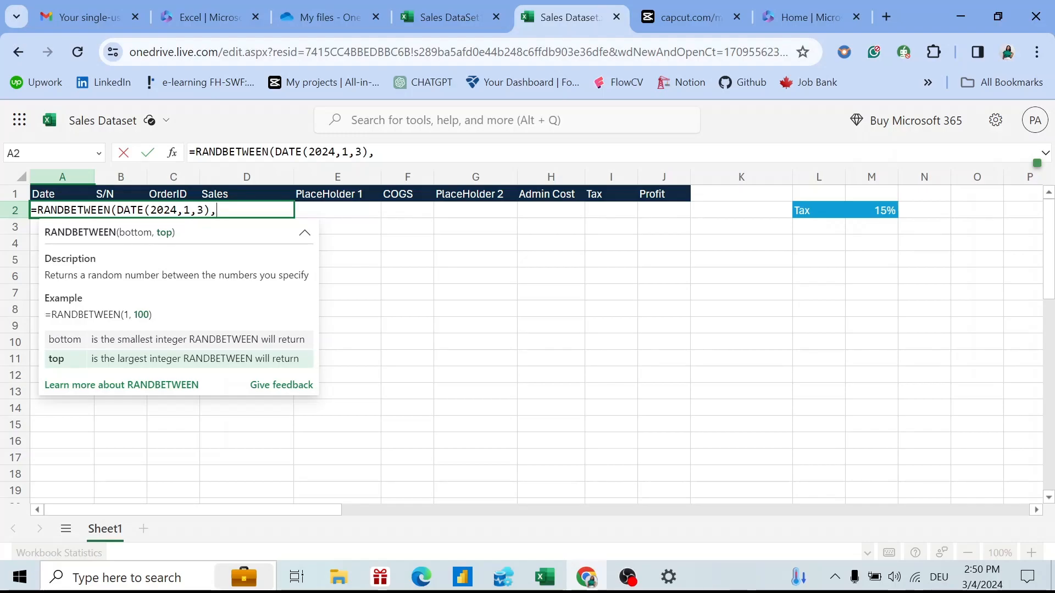
key("shift+Left")
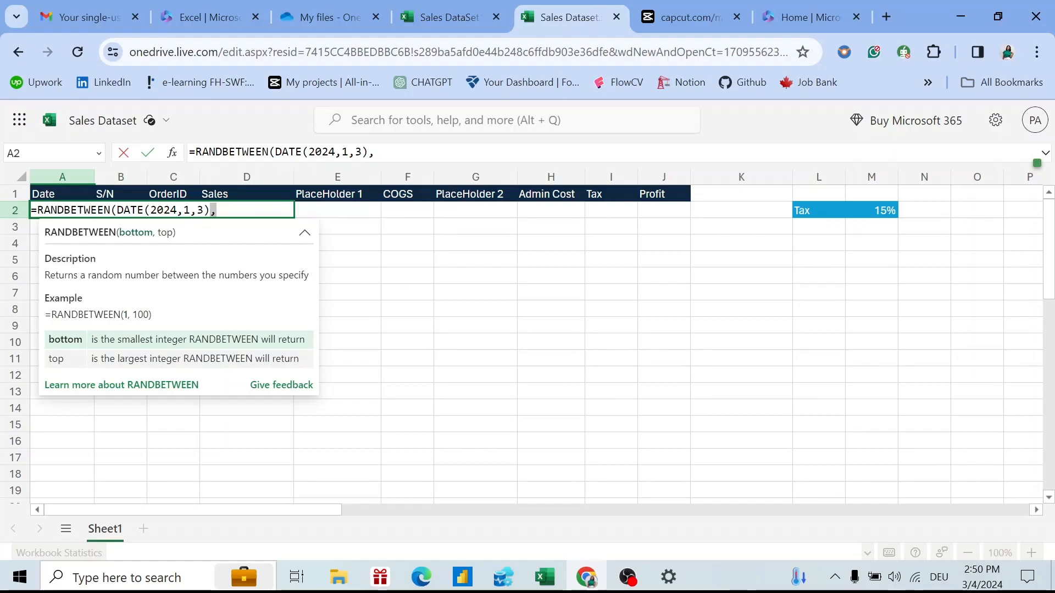
left_click(229, 210)
Complete A2 as =RANDBETWEEN(DATE(2024,1,3),DATE(2024,2,29)) and enter it.
type("Date")
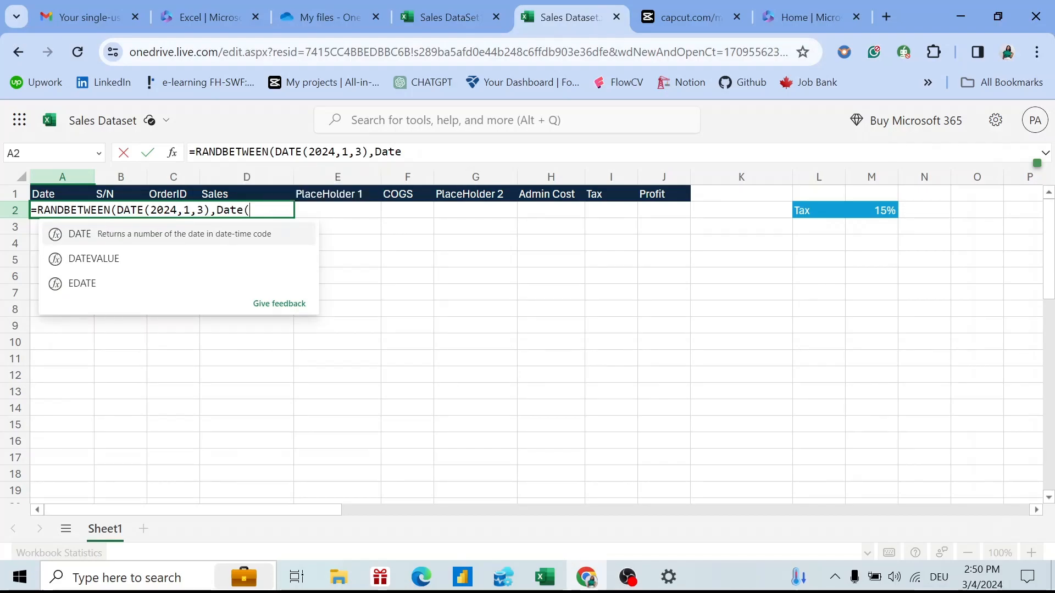
type("(2")
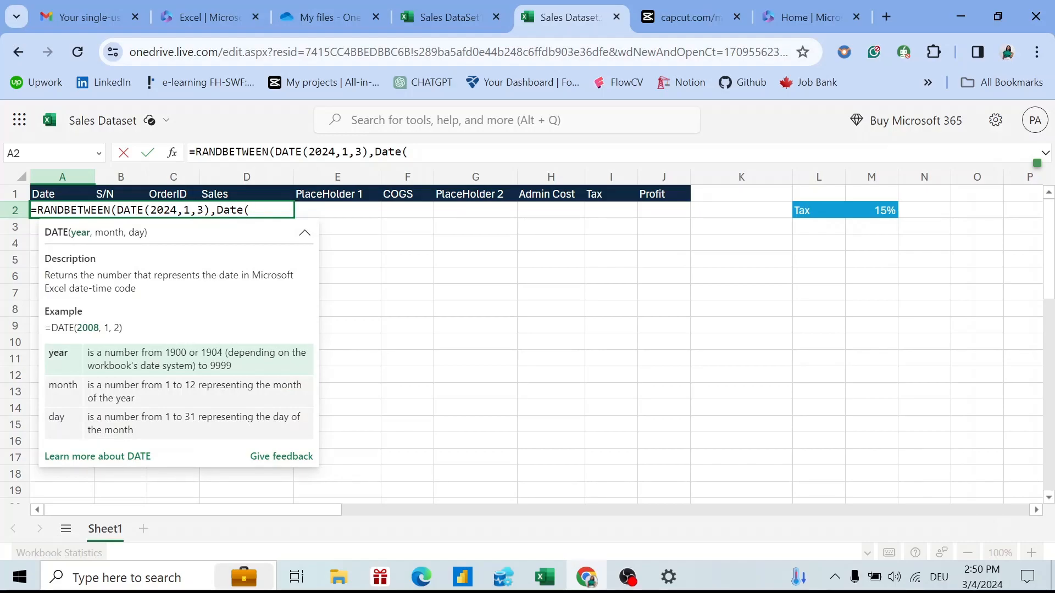
type("024,2")
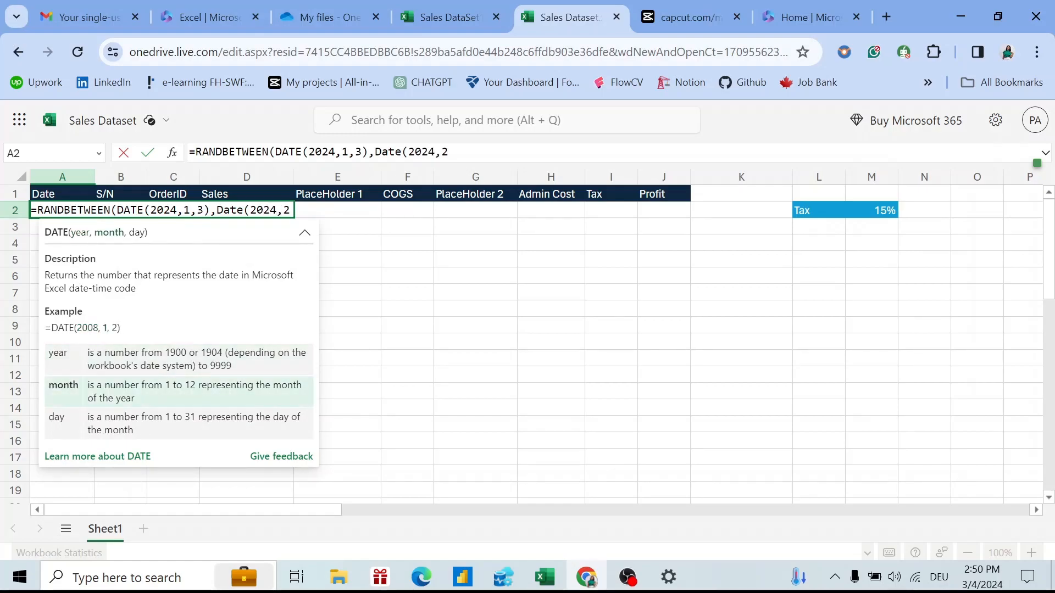
type(",29")
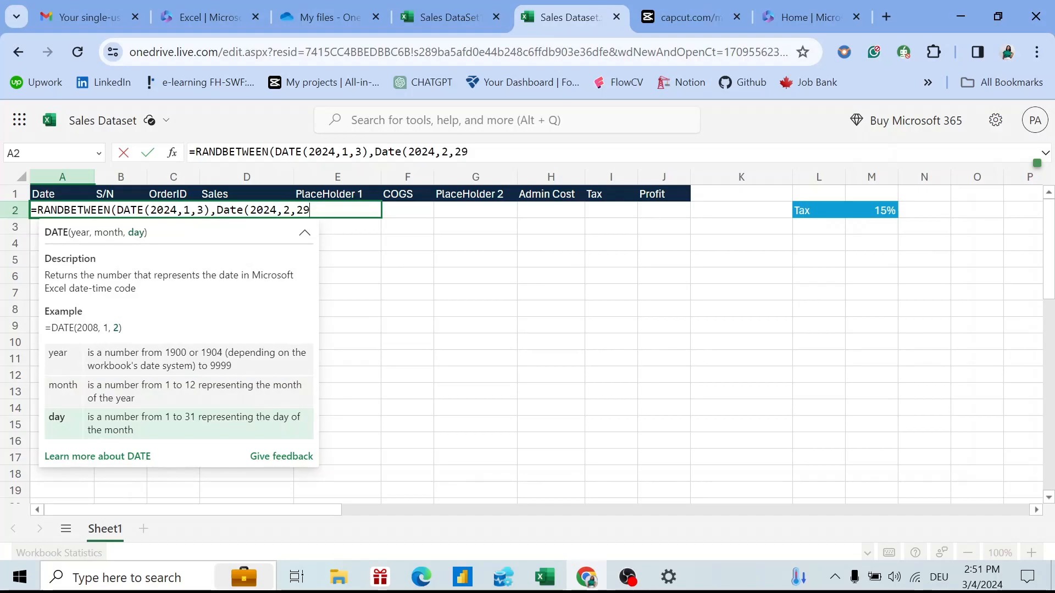
type(")")
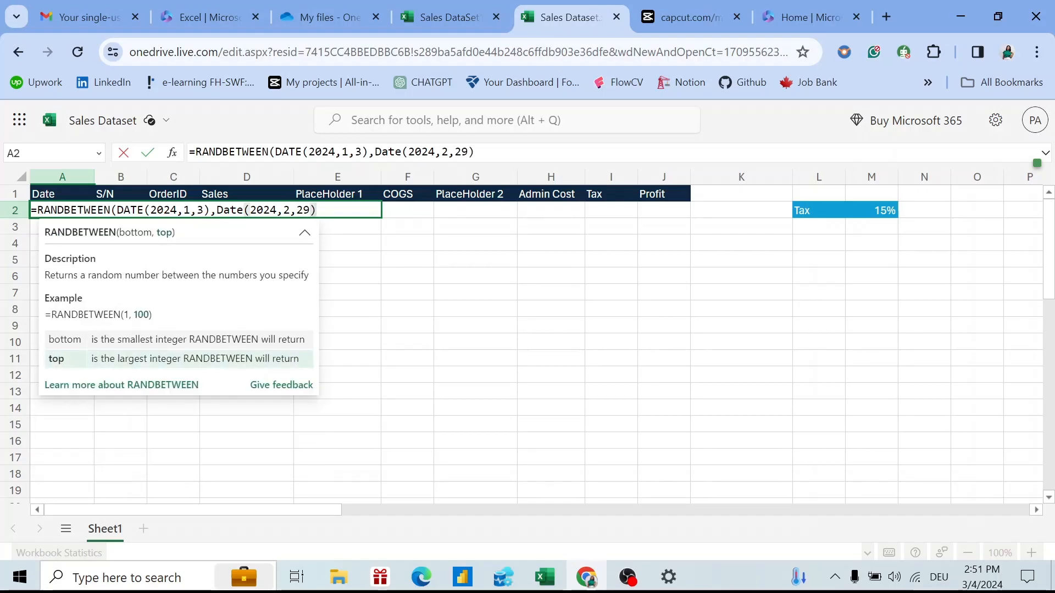
type(")")
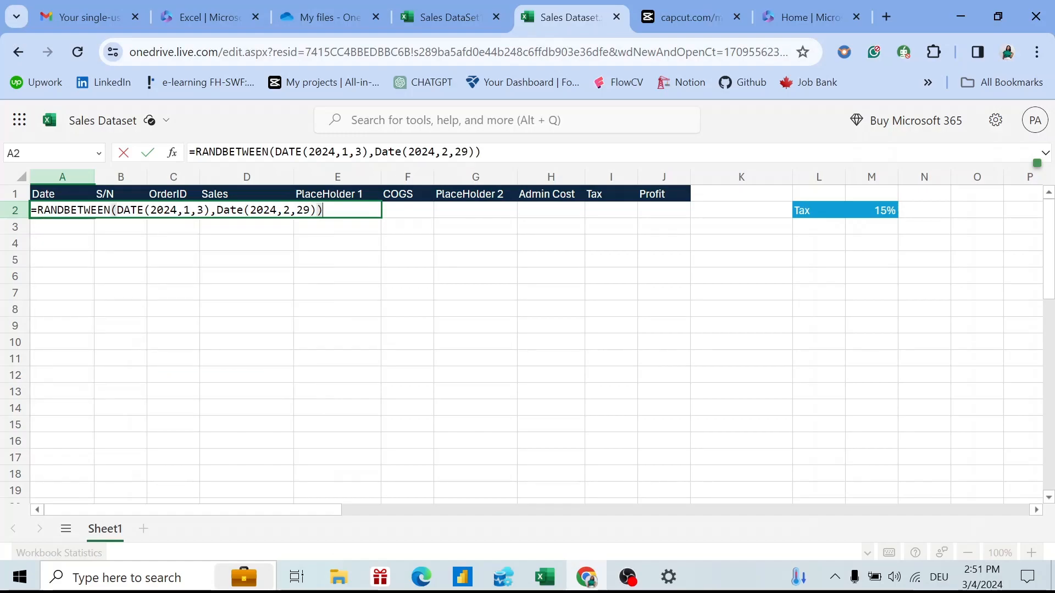
key("BackSpace")
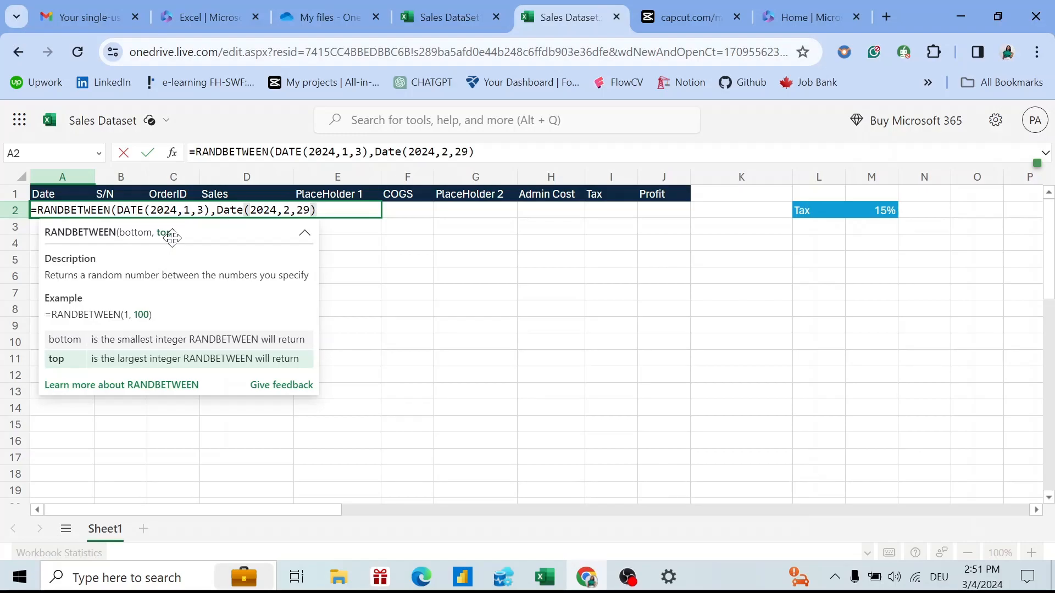
type(")")
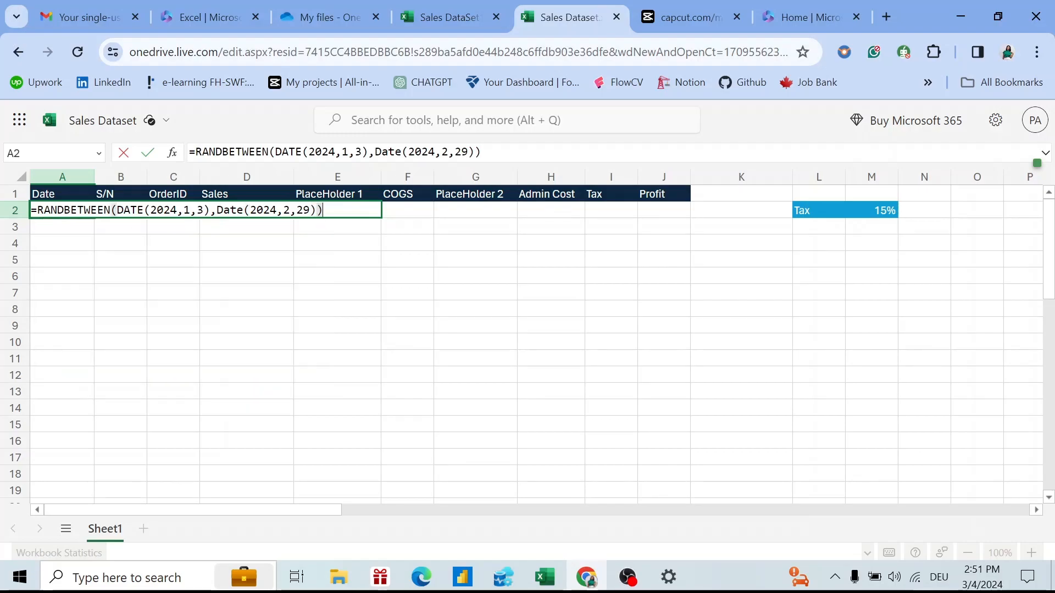
key("Return")
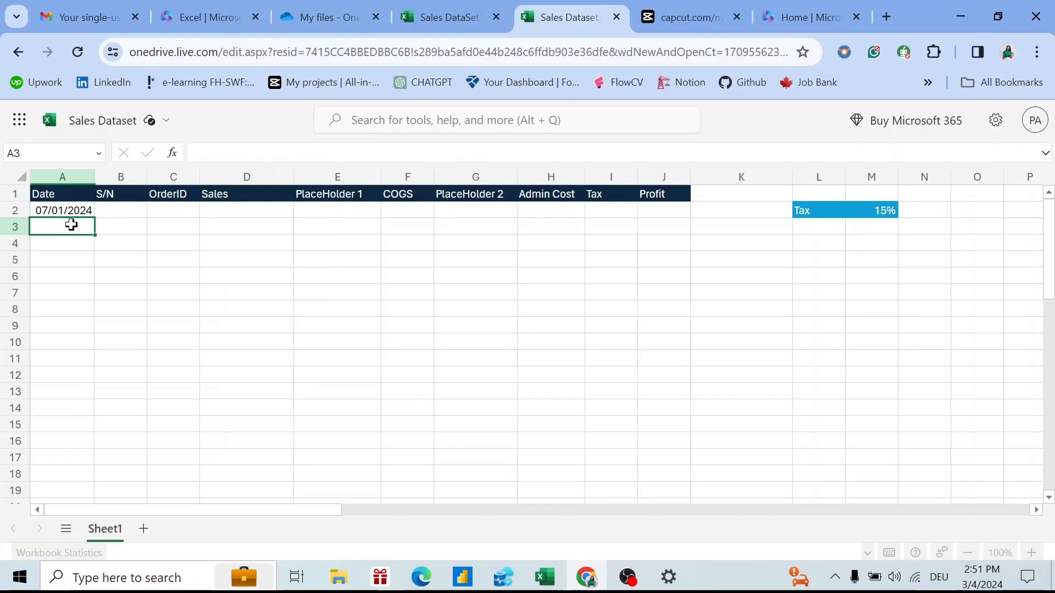
left_click(53, 215)
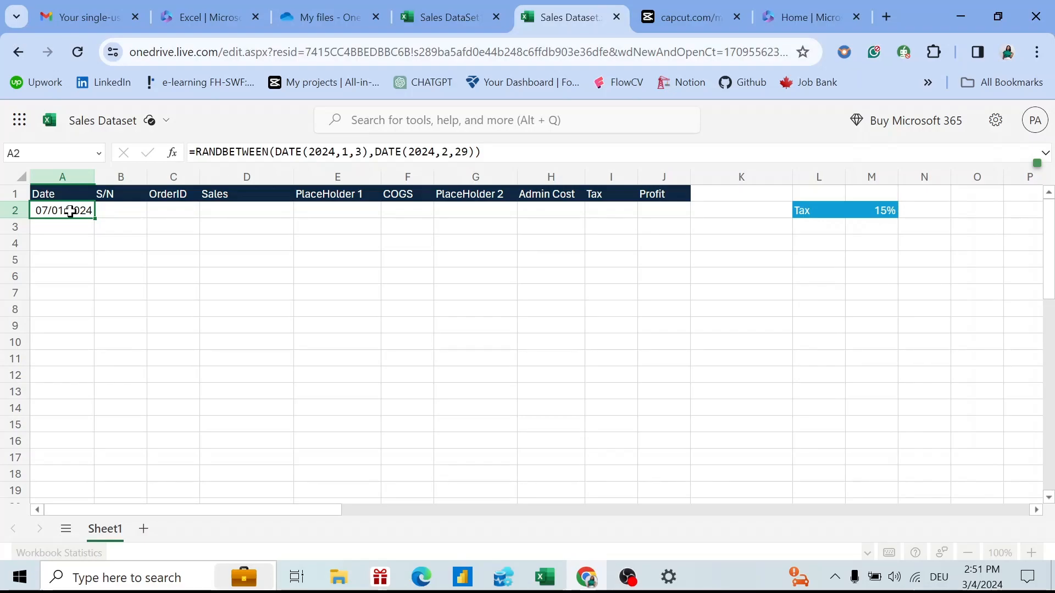
Switch A2 to General and back to Short Date, then fill the date formula down to A50.
left_click(224, 106)
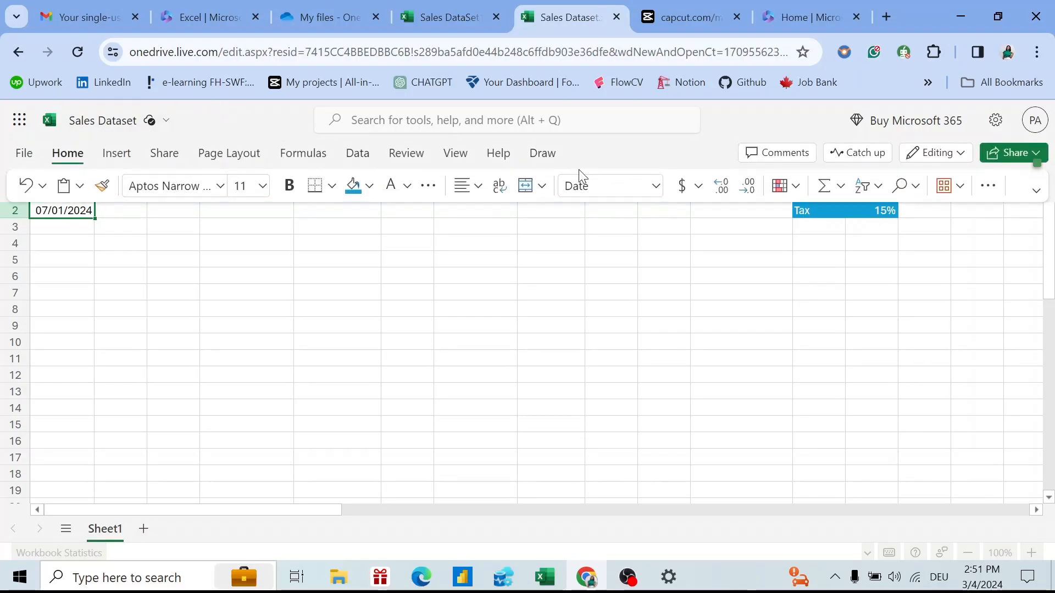
left_click(656, 186)
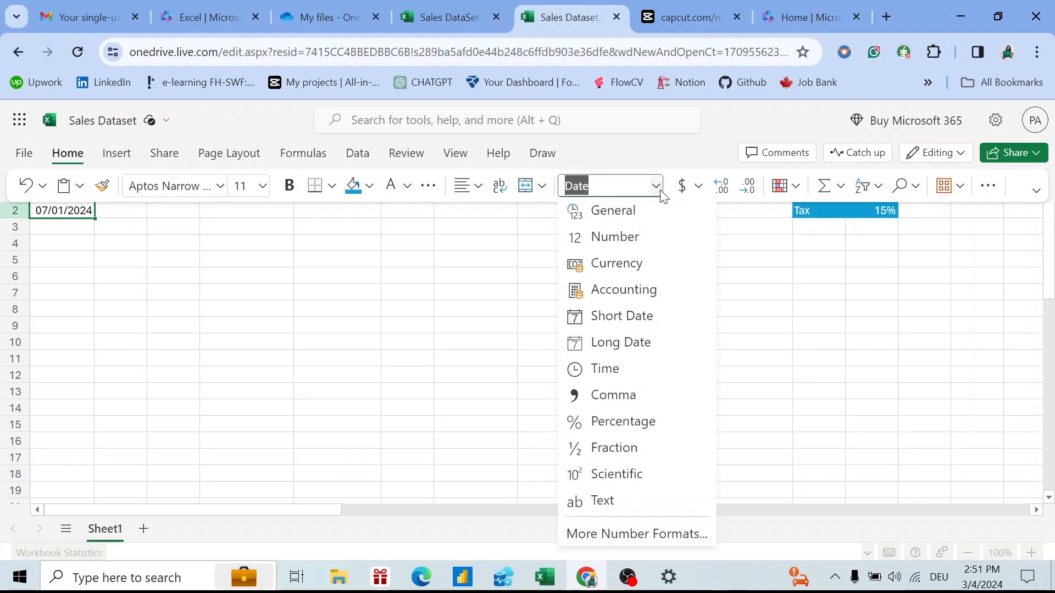
left_click(647, 214)
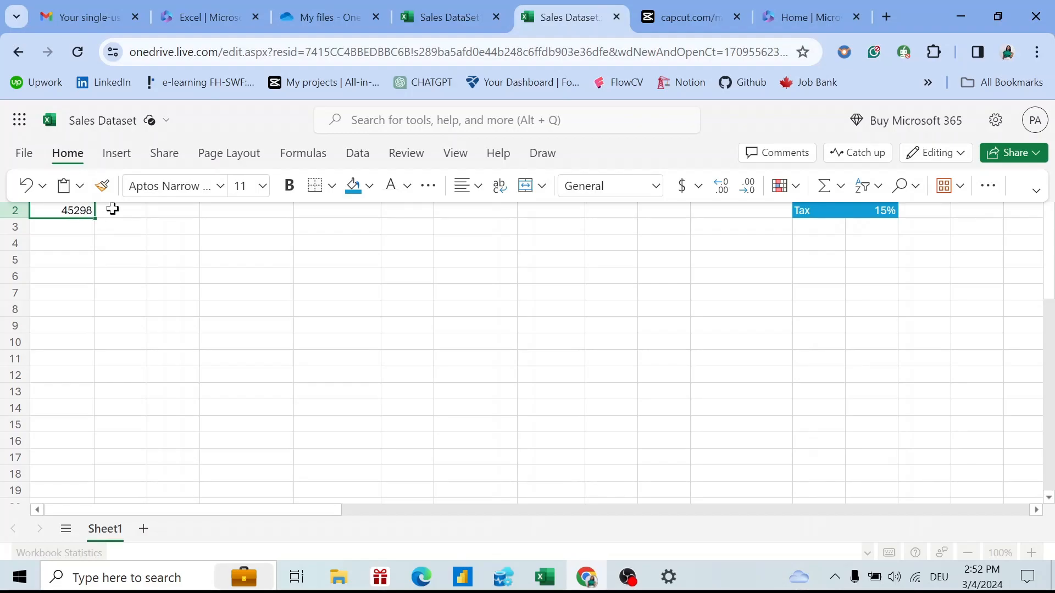
left_click(658, 187)
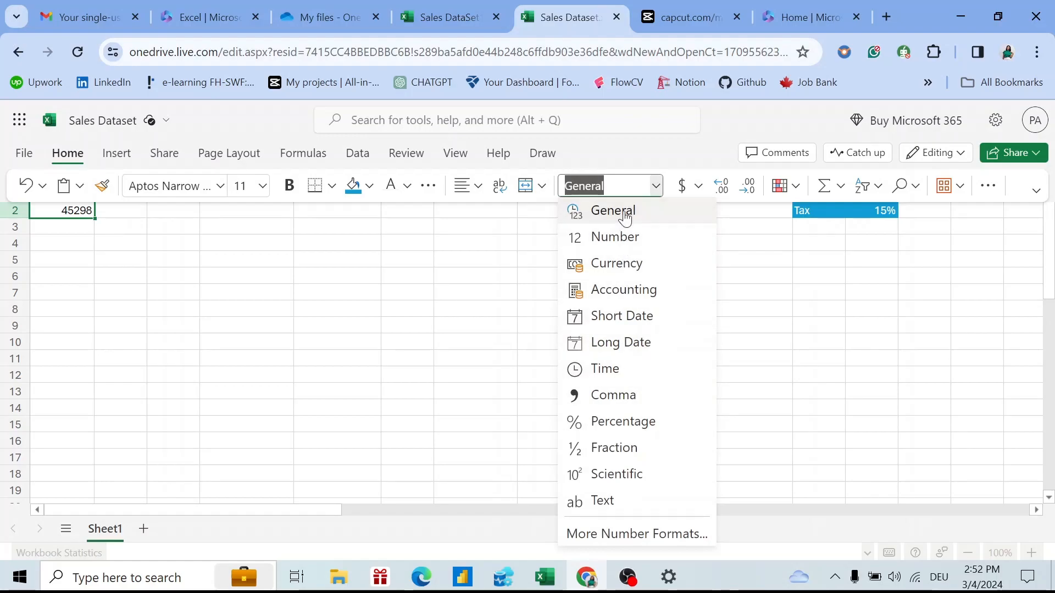
left_click(633, 317)
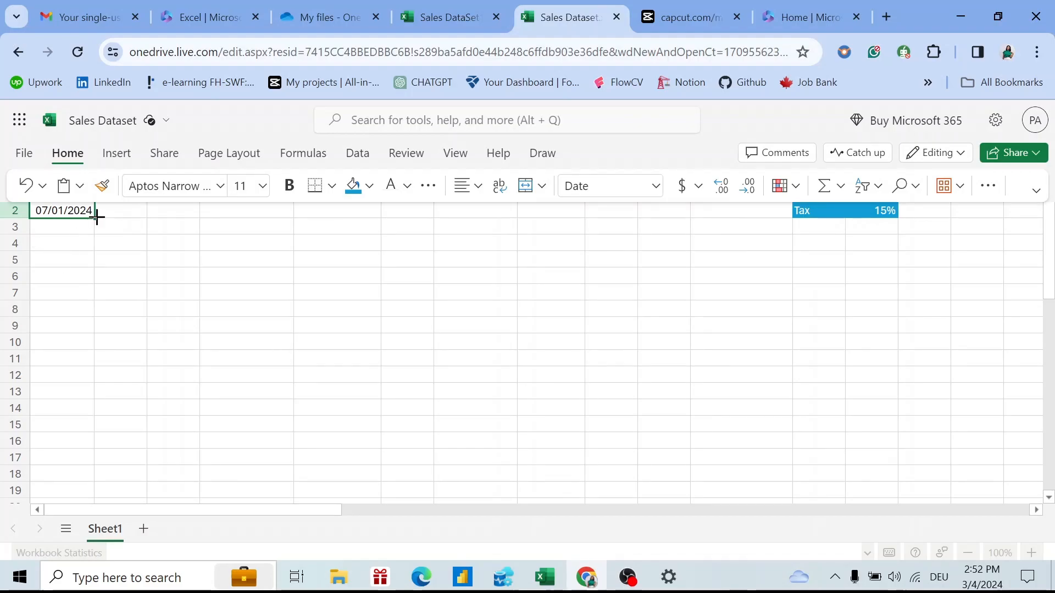
left_click_drag(94, 218, 83, 414)
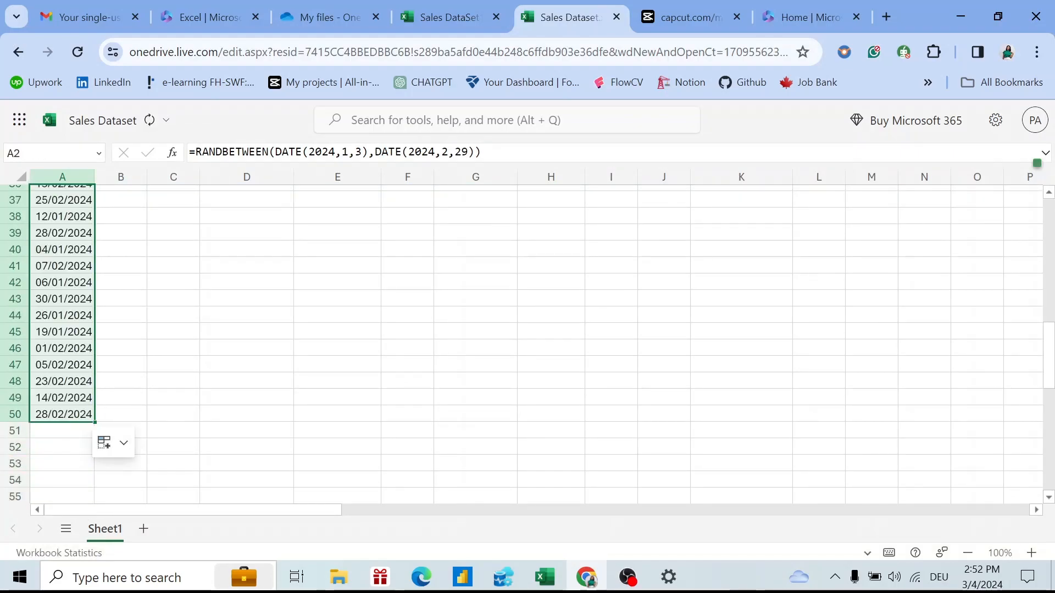
left_click_drag(1051, 360, 1036, 137)
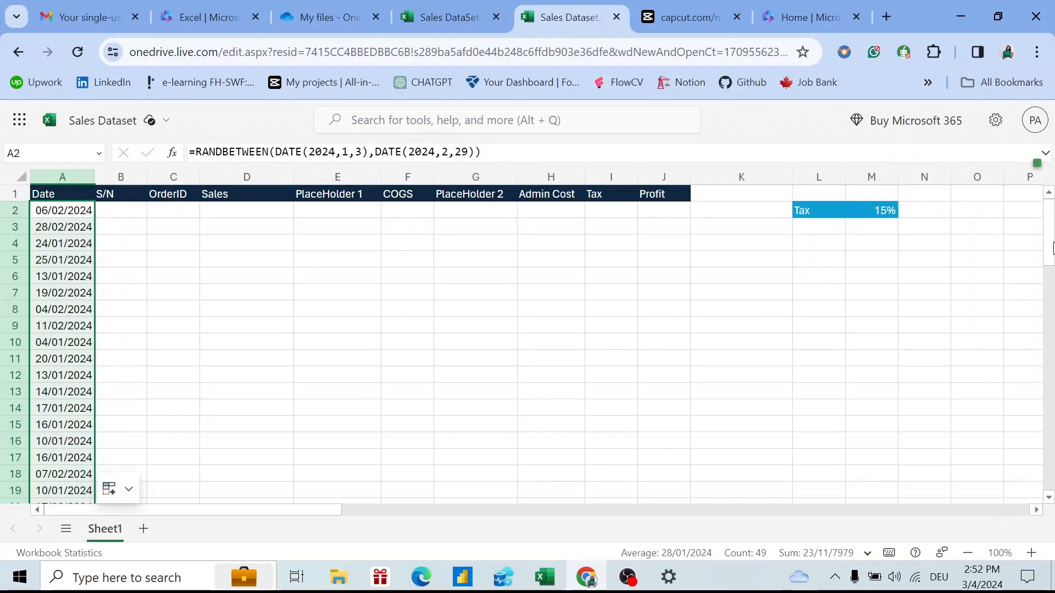
Enter 1, 2, 3 in B2:B4 and extend the series to B50, giving serial numbers 1–49.
left_click(112, 213)
type("1")
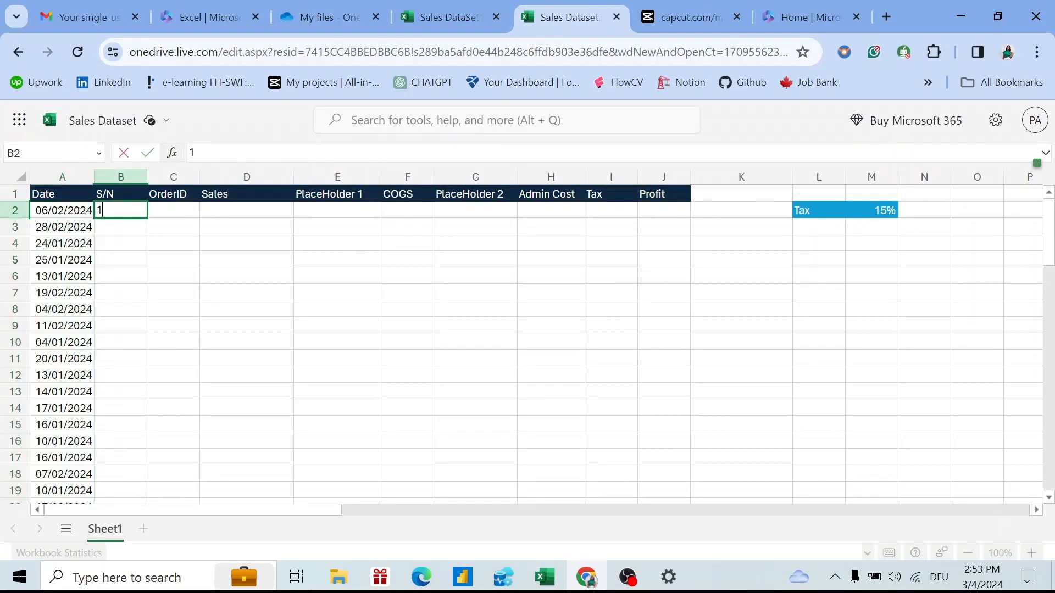
key("Return")
type("2")
key("Return")
type("3")
key("Return")
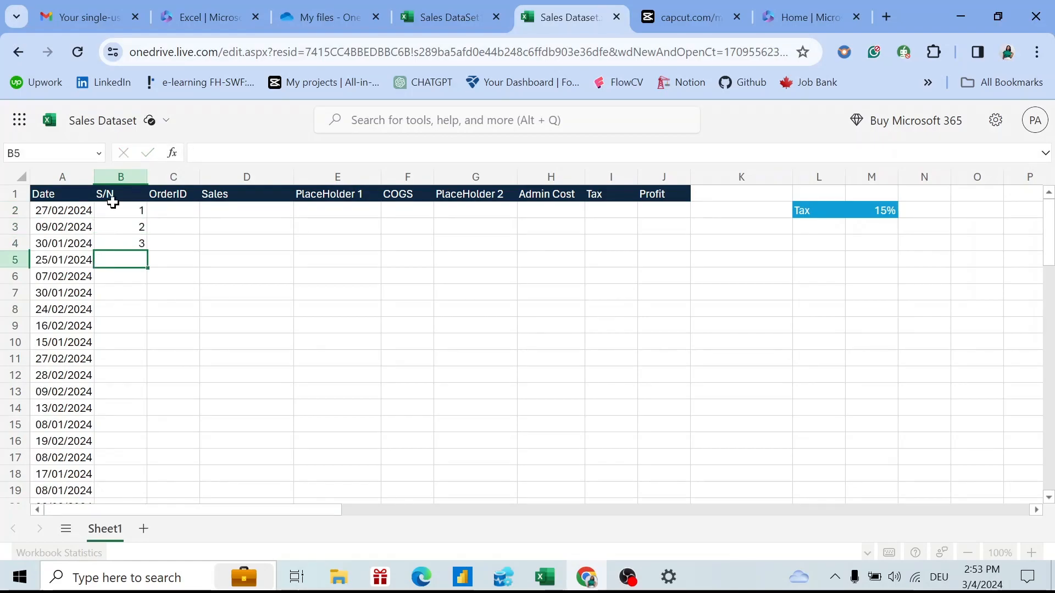
key("Up")
key("Up")
key("Up")
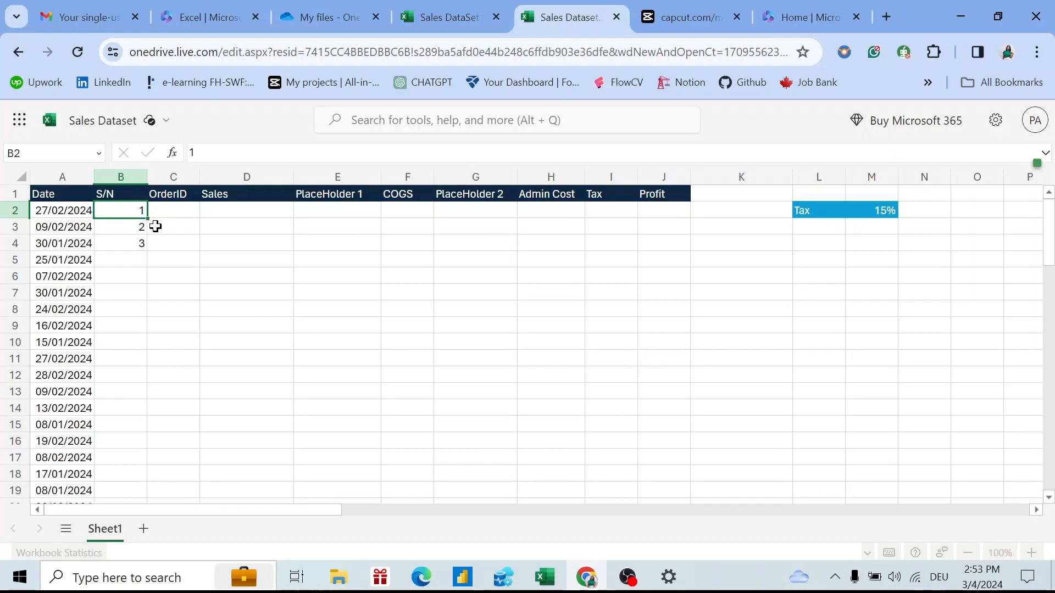
left_click_drag(148, 220, 171, 287)
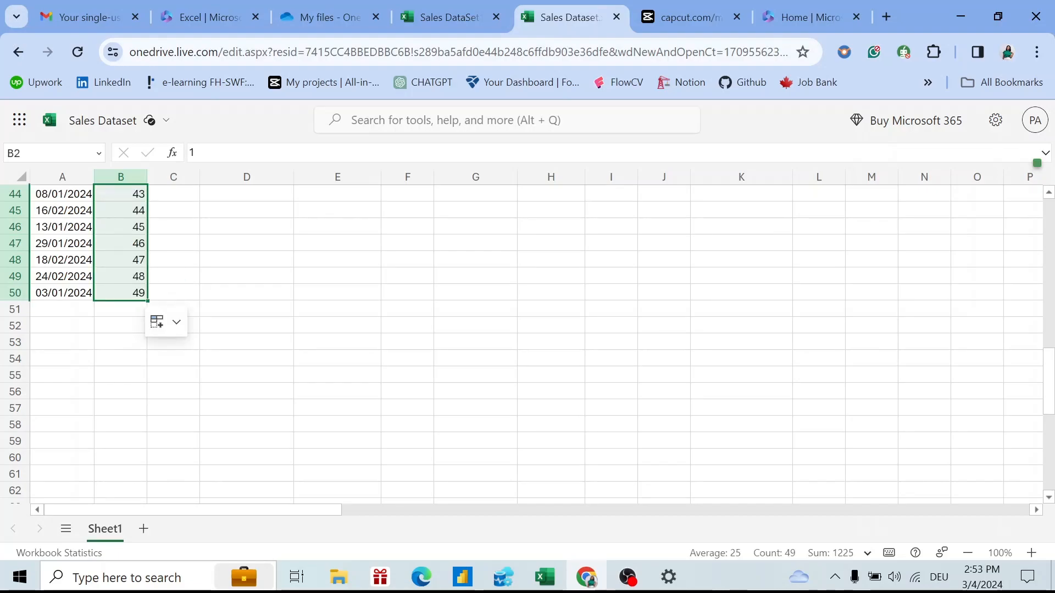
left_click_drag(1050, 387, 1005, 175)
left_click(207, 112)
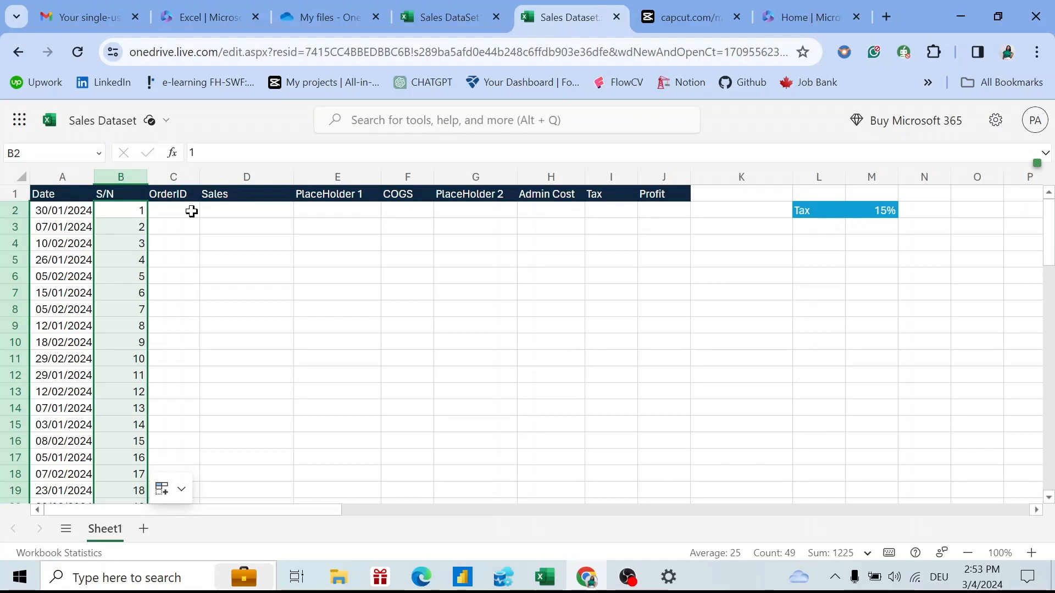
Enter order IDs LG-0001 in C2 and LG-0002 in C3.
left_click(175, 210)
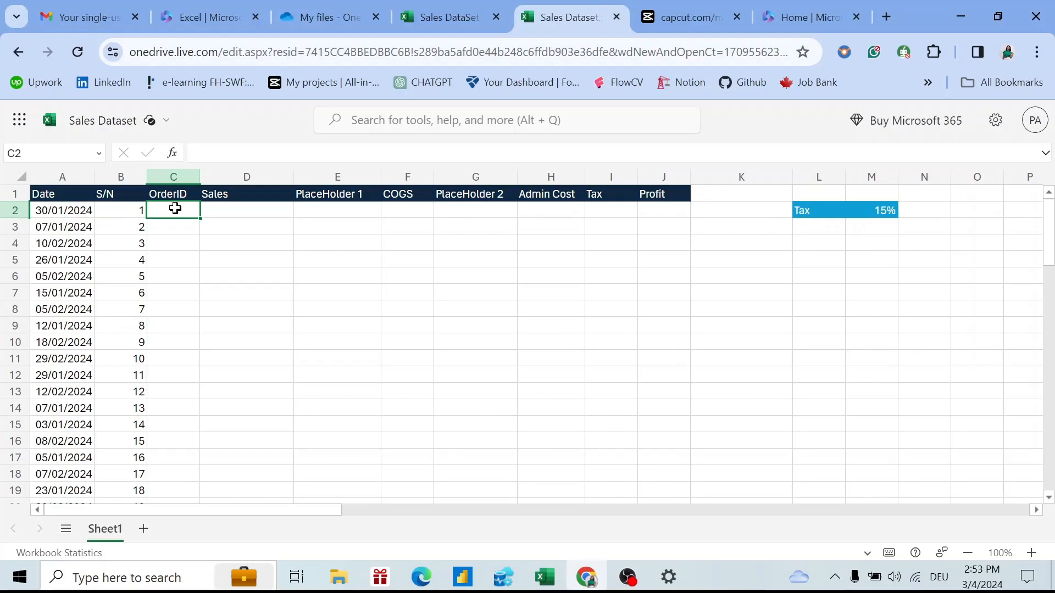
type("LG")
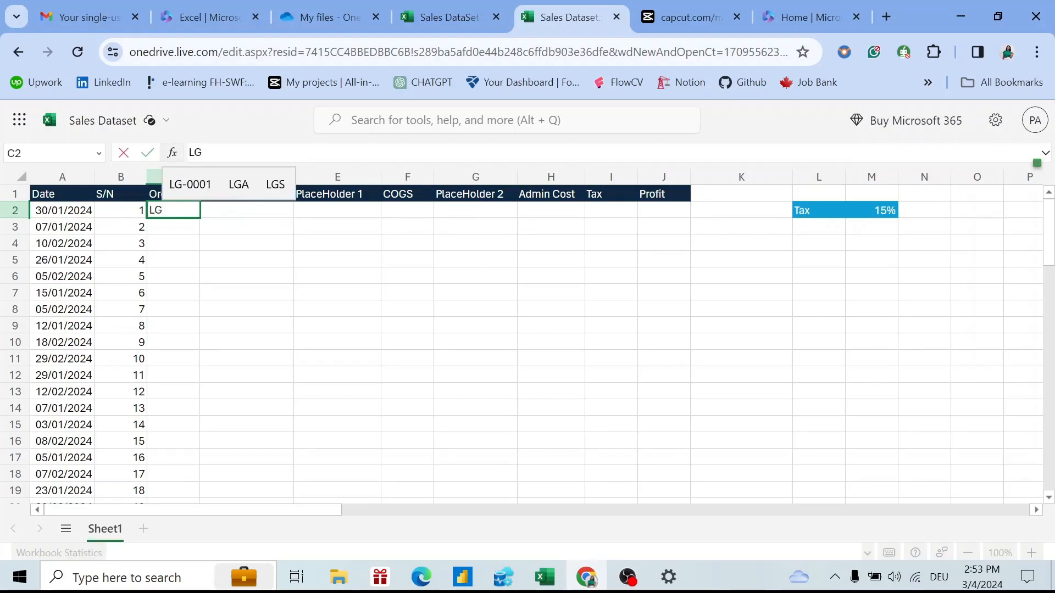
type("-")
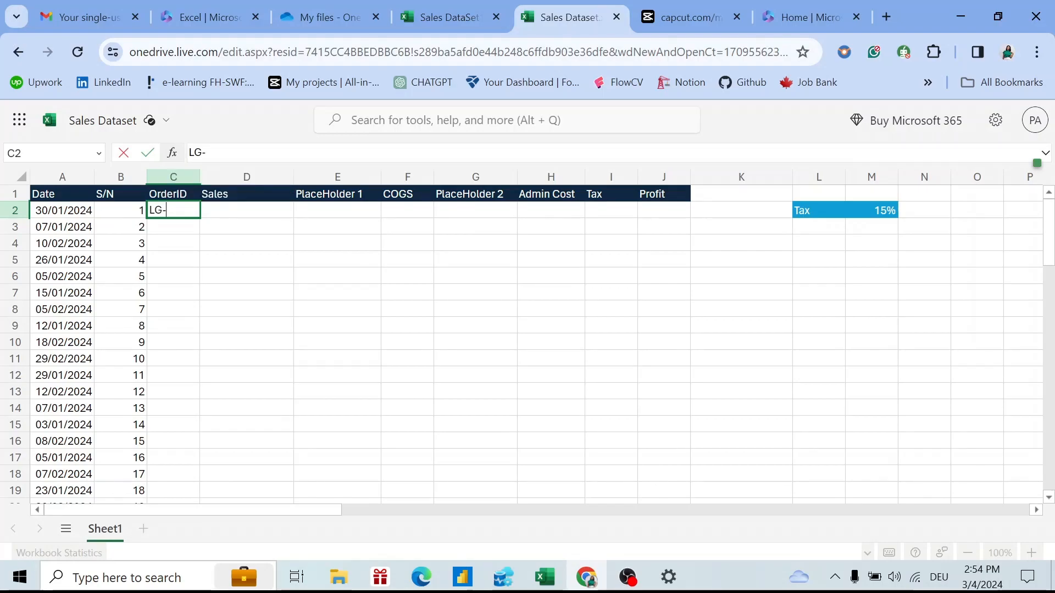
type("0001")
key("Return")
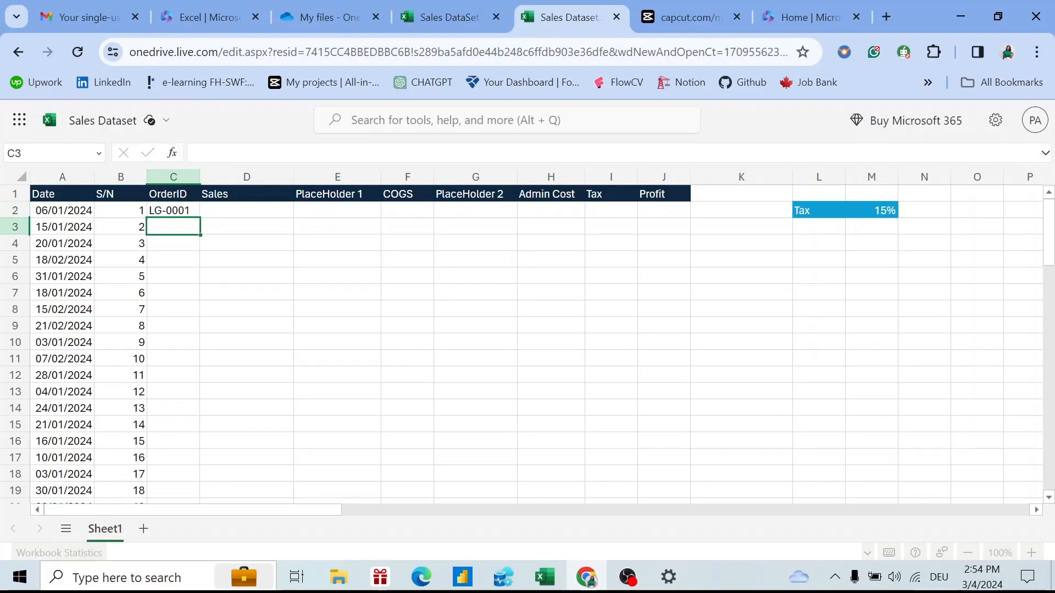
type("LG")
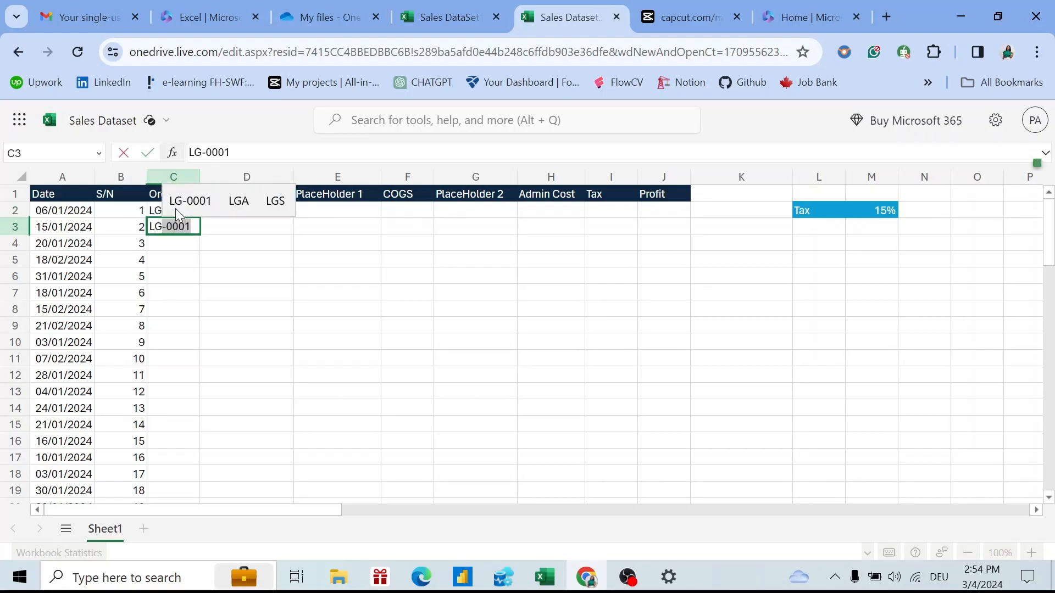
type("_")
key("BackSpace")
type("-")
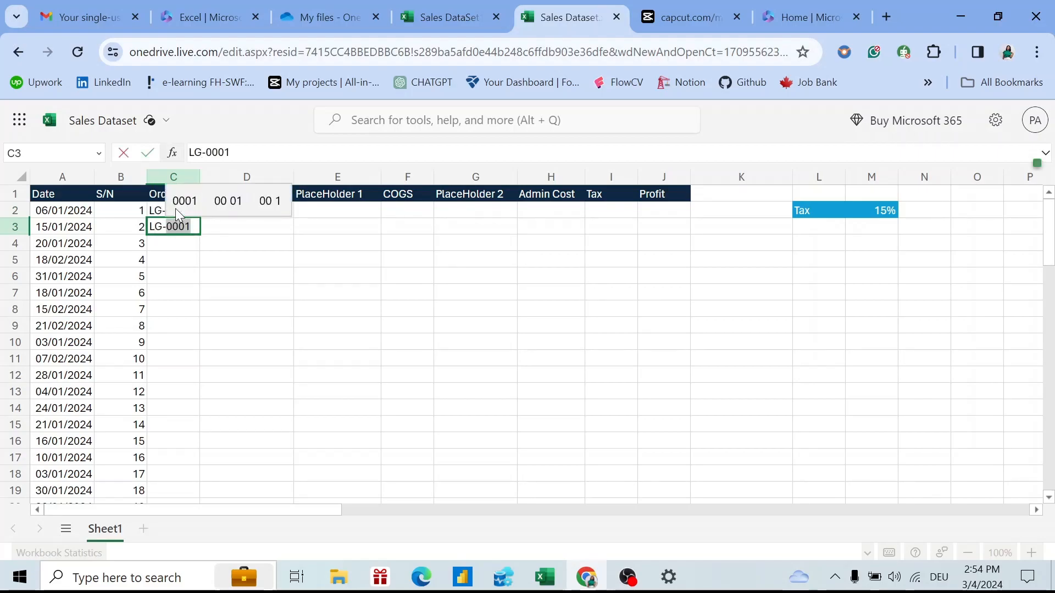
type("0002")
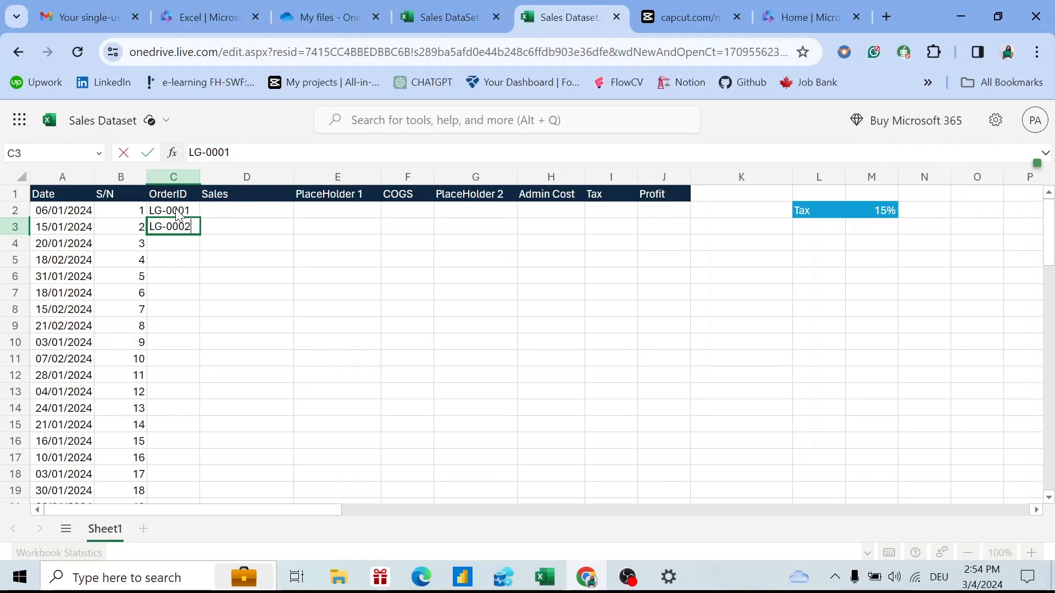
key("Return")
Begin typing an ID in C4, briefly visiting the recorder and desktop Excel before returning.
type("L")
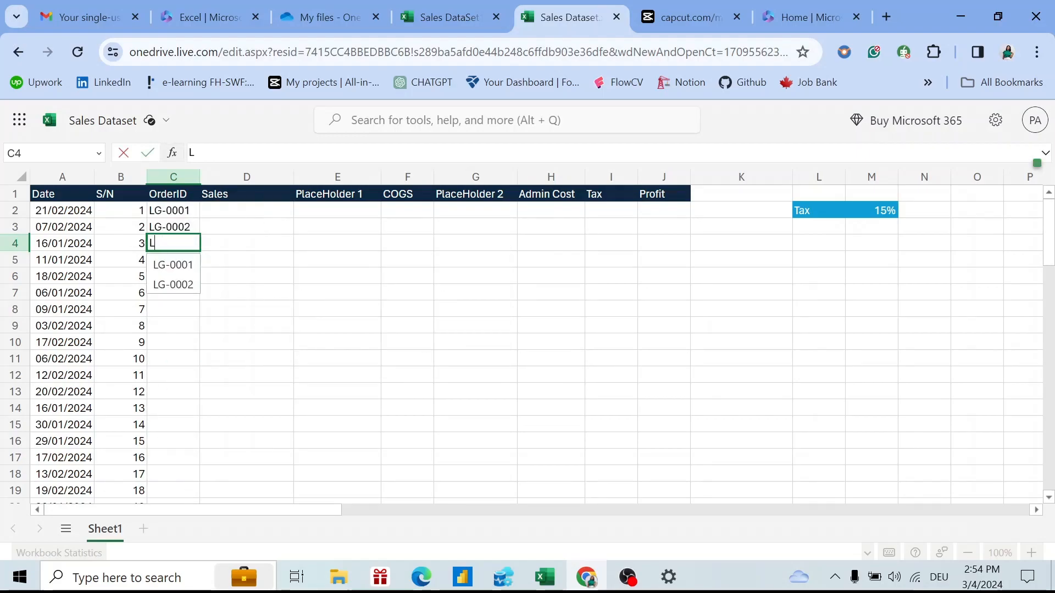
type("gG")
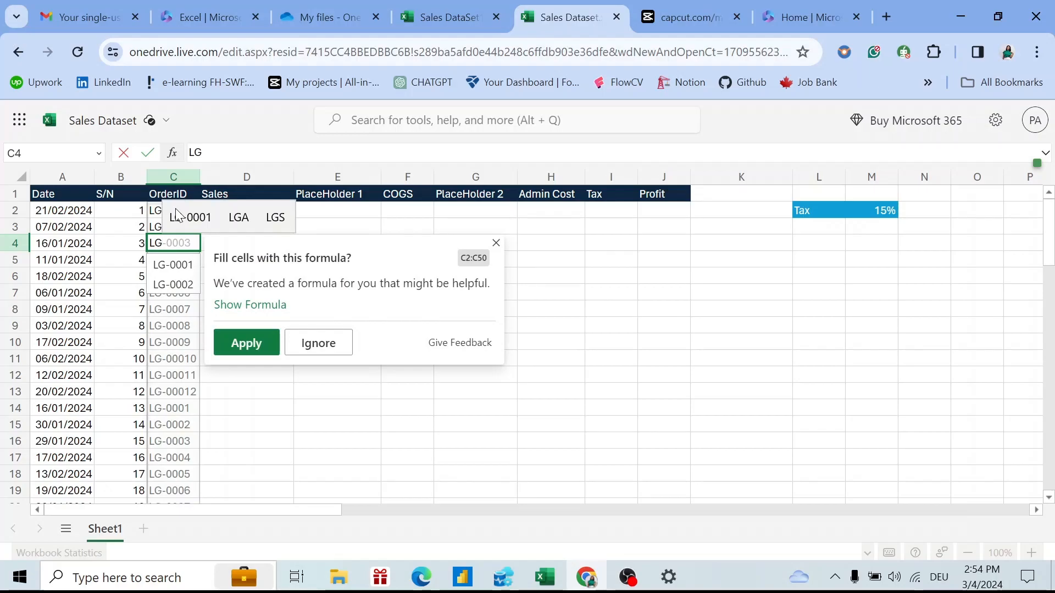
left_click(632, 578)
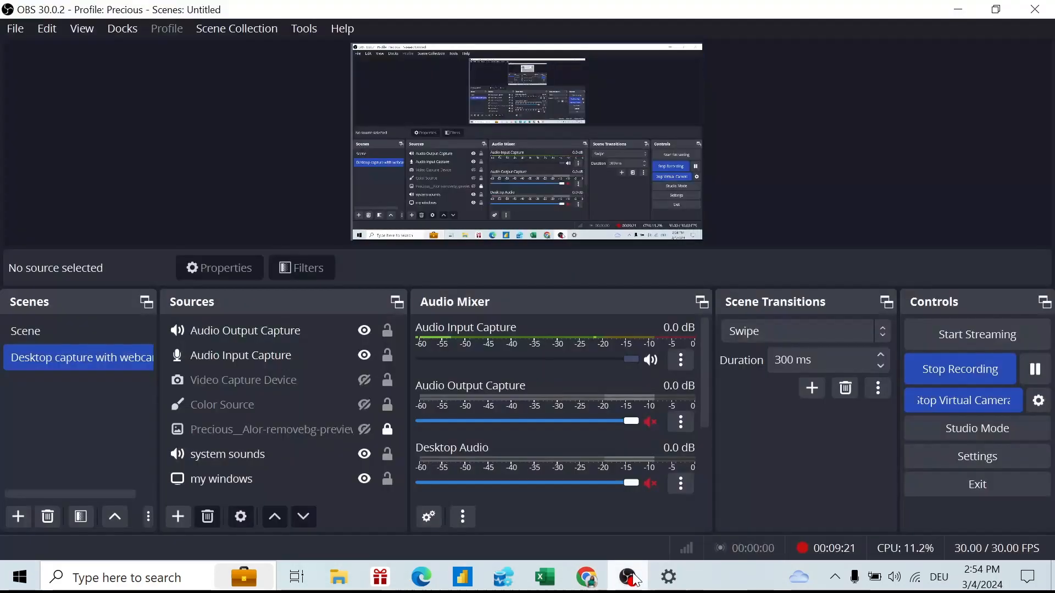
left_click(556, 578)
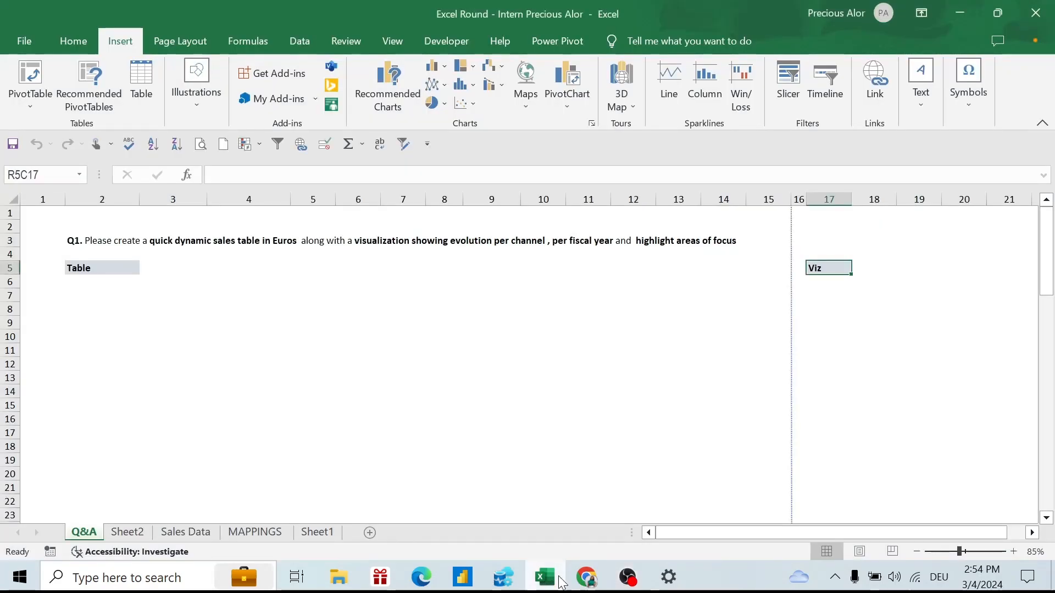
left_click(631, 580)
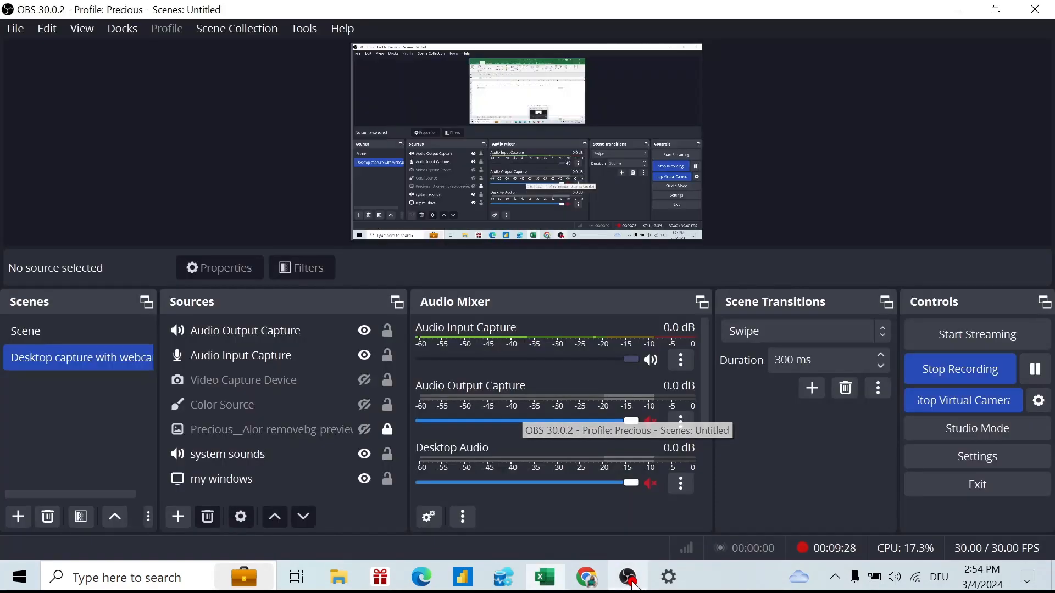
left_click(593, 582)
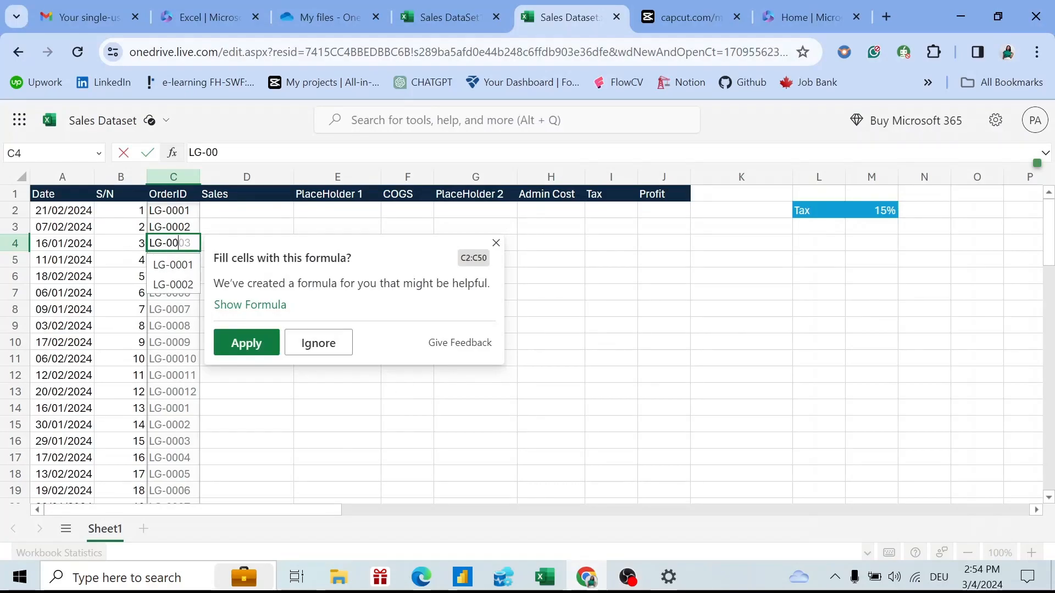
Cancel the replace-data prompt and correct the ID in C4 to LG-0003.
type("LG-0004")
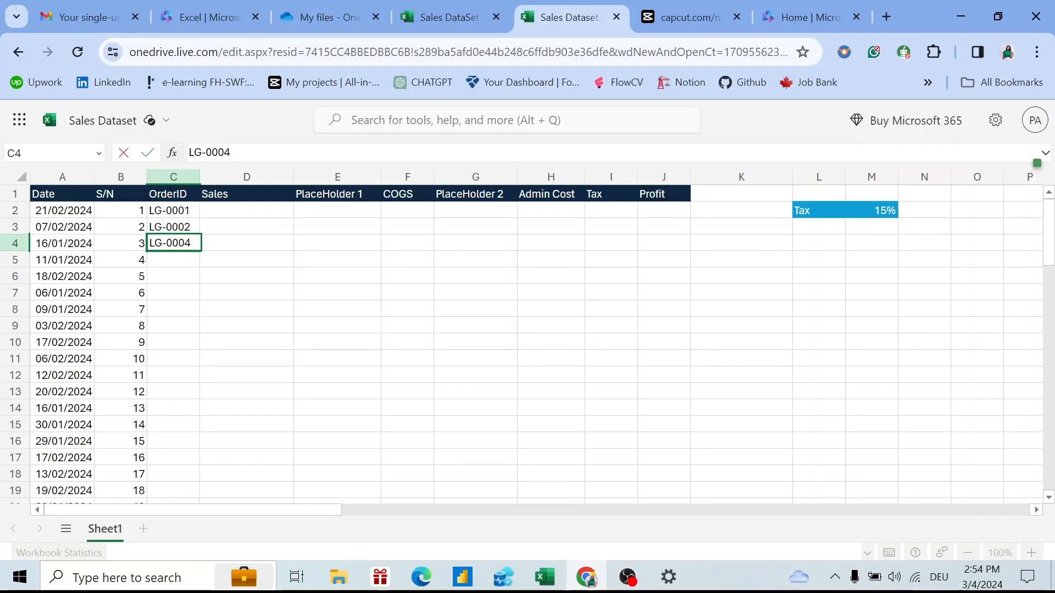
key("Return")
left_click_drag(178, 248, 178, 245)
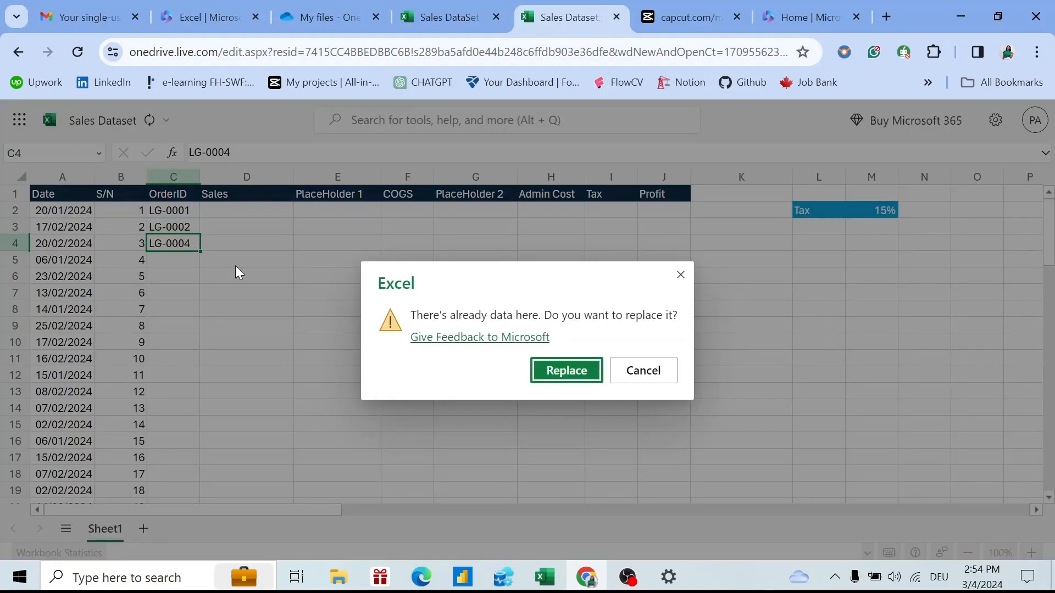
left_click(633, 372)
left_click(194, 242)
double_click(195, 242)
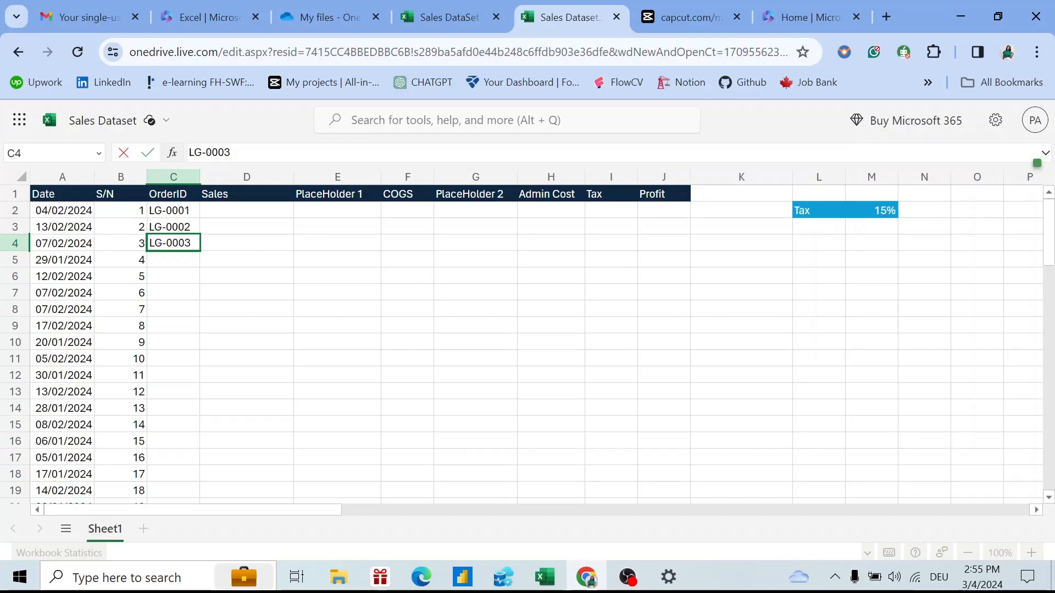
key("Down")
key("Up")
key("Up")
key("Up")
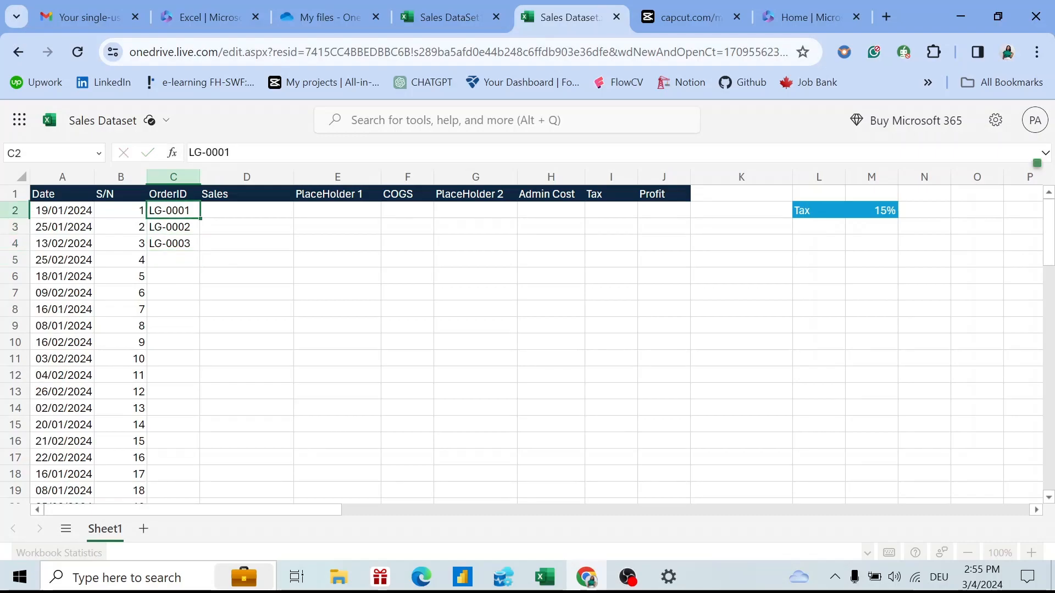
Extend the C2:C4 sequence down to C50, producing LG-0001 through LG-0049.
key("shift+Down")
key("shift+Down")
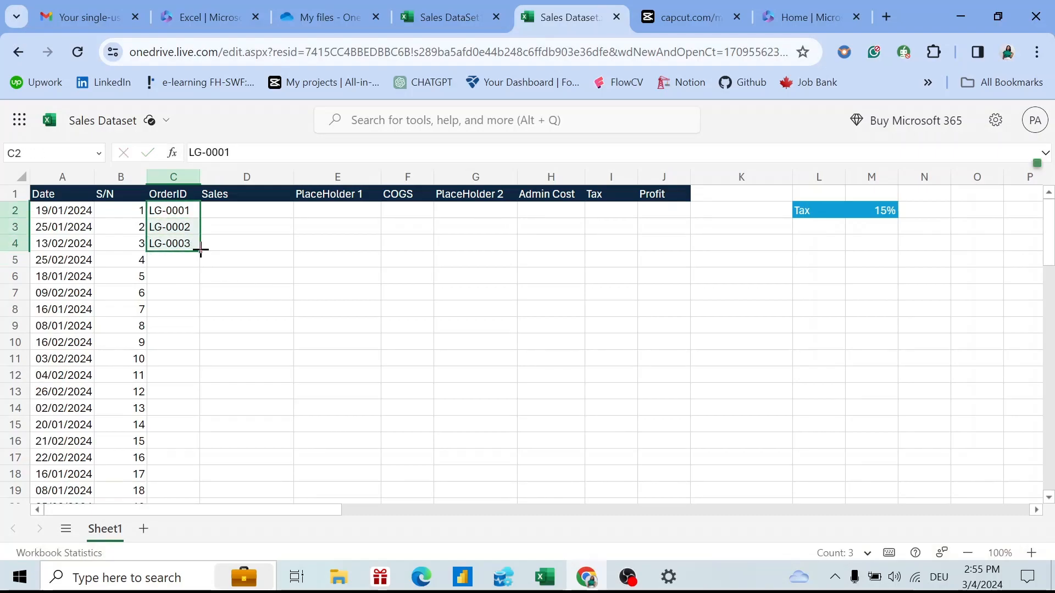
left_click(196, 248)
left_click_drag(201, 252, 196, 196)
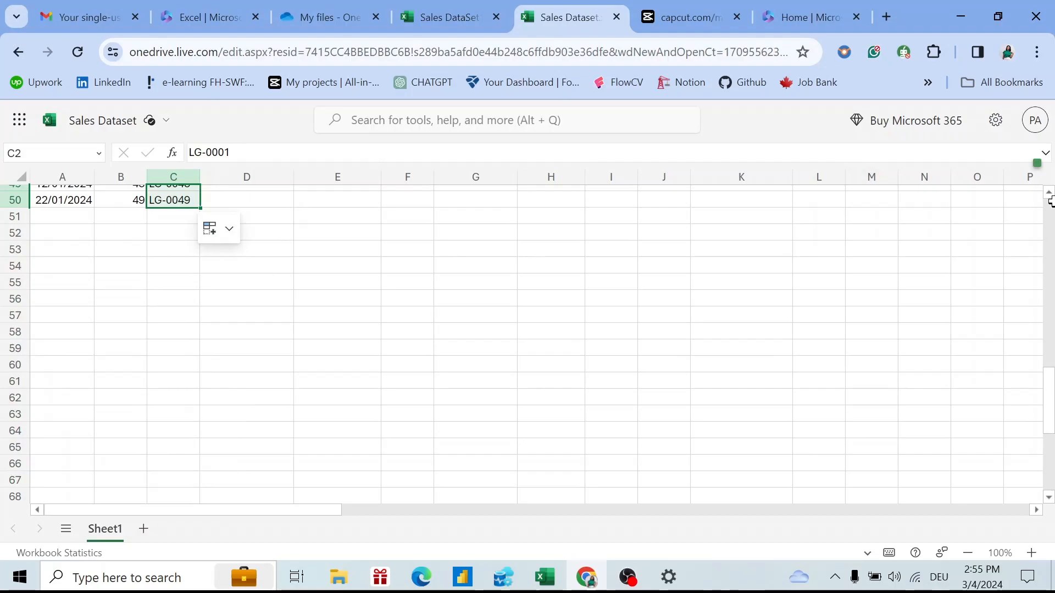
scroll(1022, 271, "up", 16)
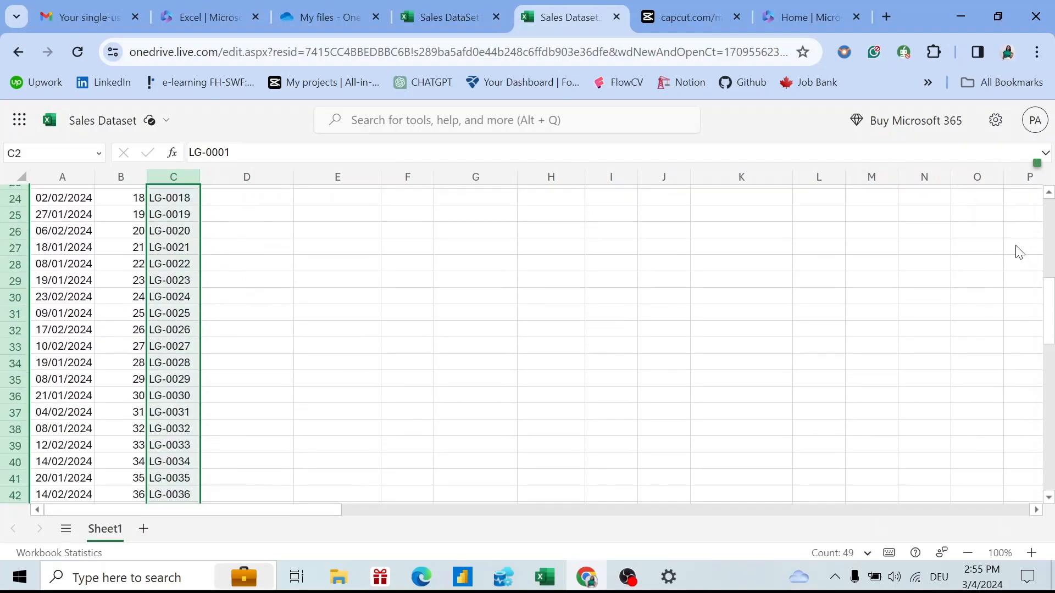
scroll(1000, 237, "down", 6)
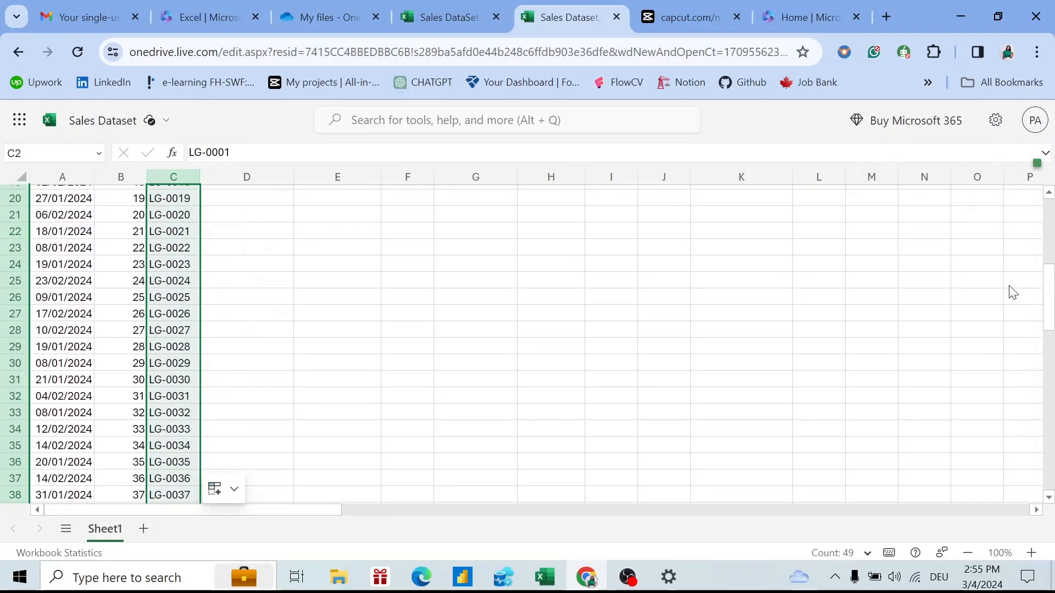
scroll(1015, 300, "down", 4)
scroll(1023, 331, "down", 2)
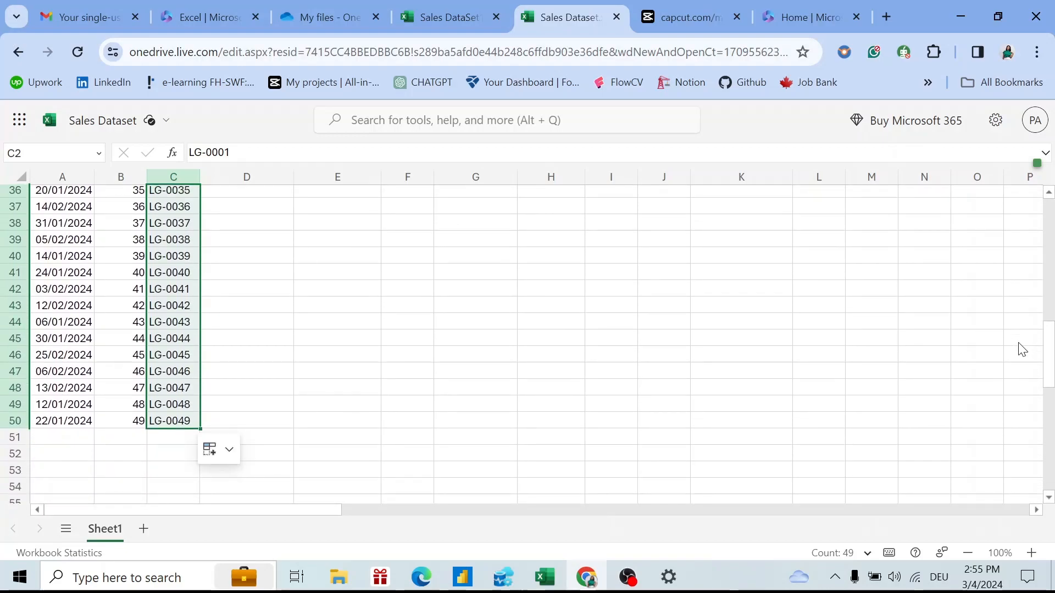
scroll(1023, 349, "down", 1)
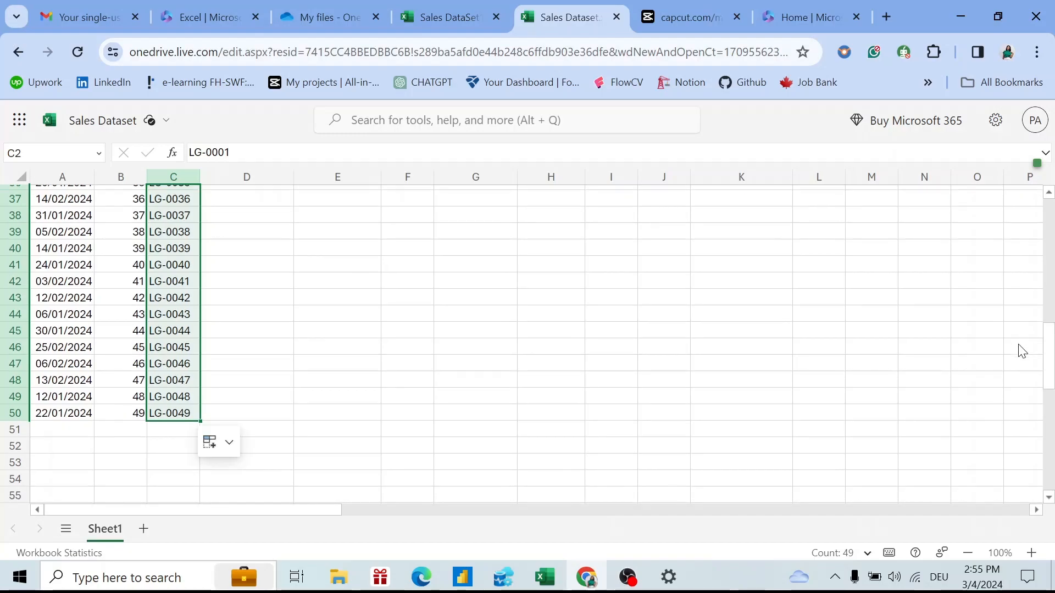
scroll(1020, 340, "up", 10)
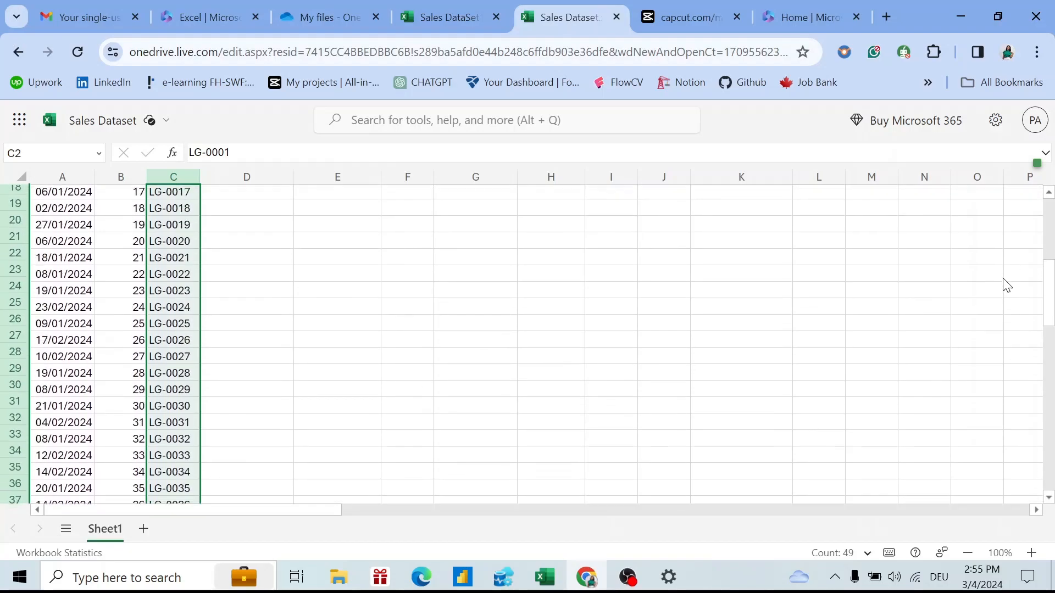
scroll(991, 244, "up", 2)
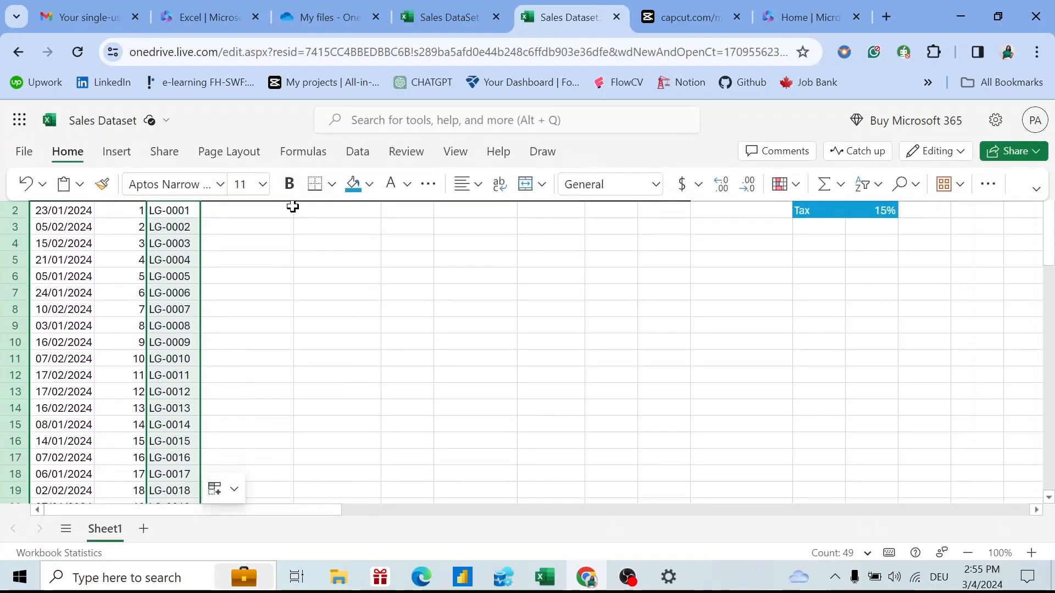
Enter =RANDBETWEEN(800,1000) in D2 as the first Sales value.
left_click(273, 210)
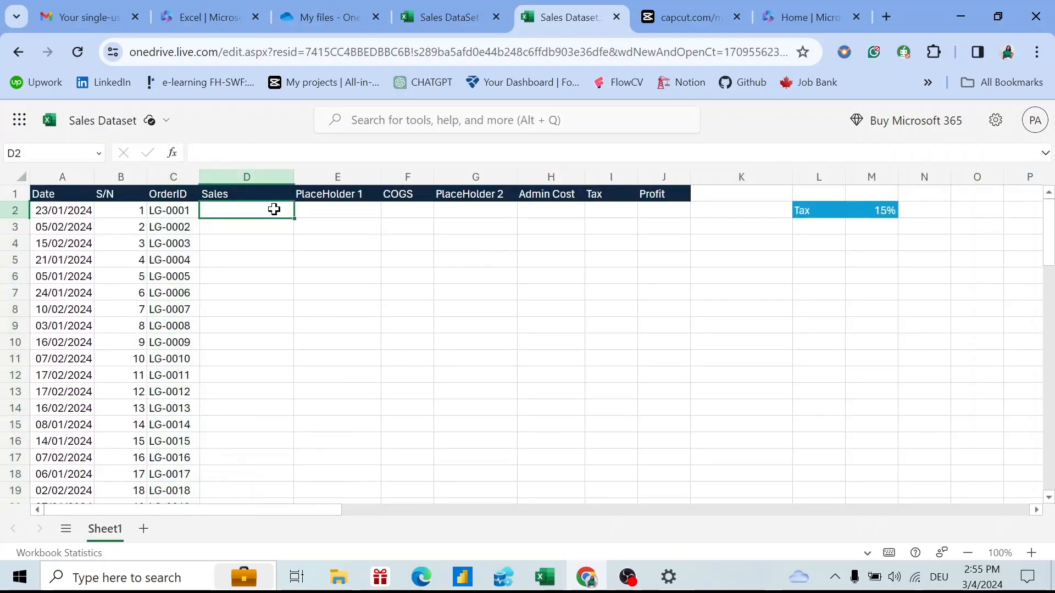
type("=")
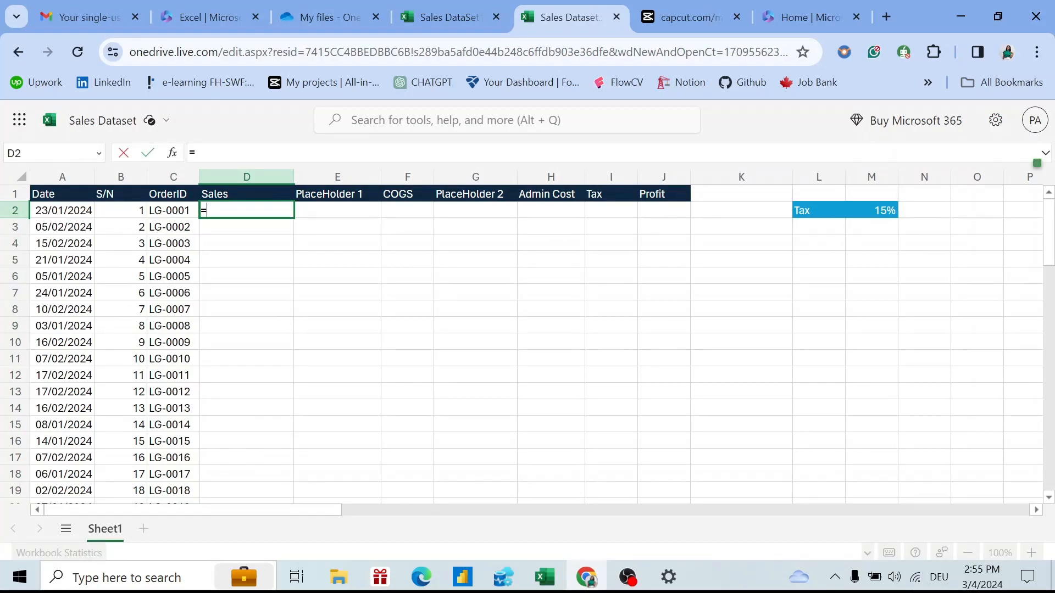
type("ra")
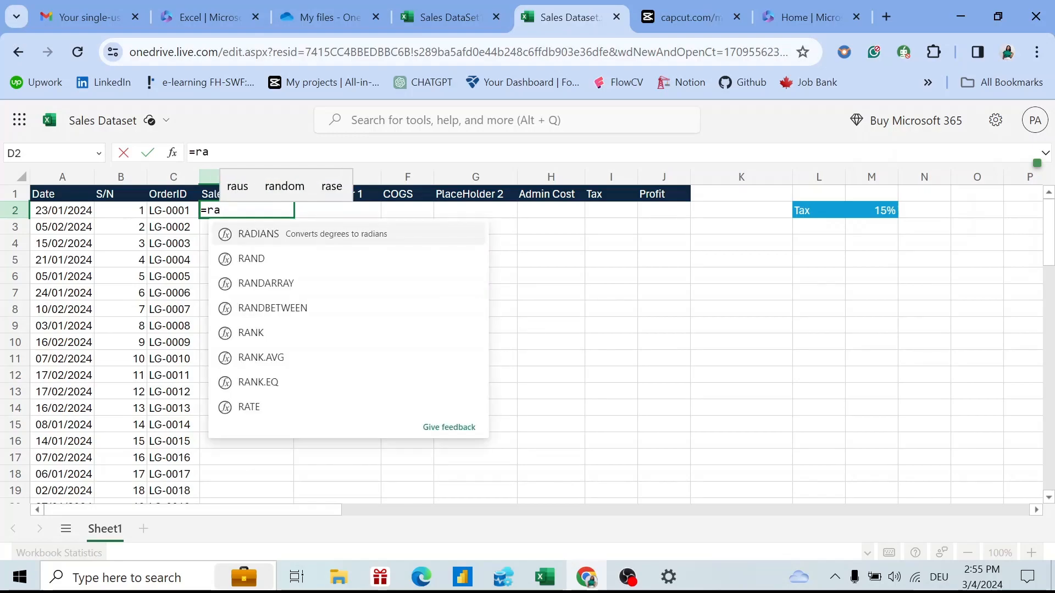
key("Down")
key("Down")
key("Down")
key("Down")
key("Up")
key("Tab")
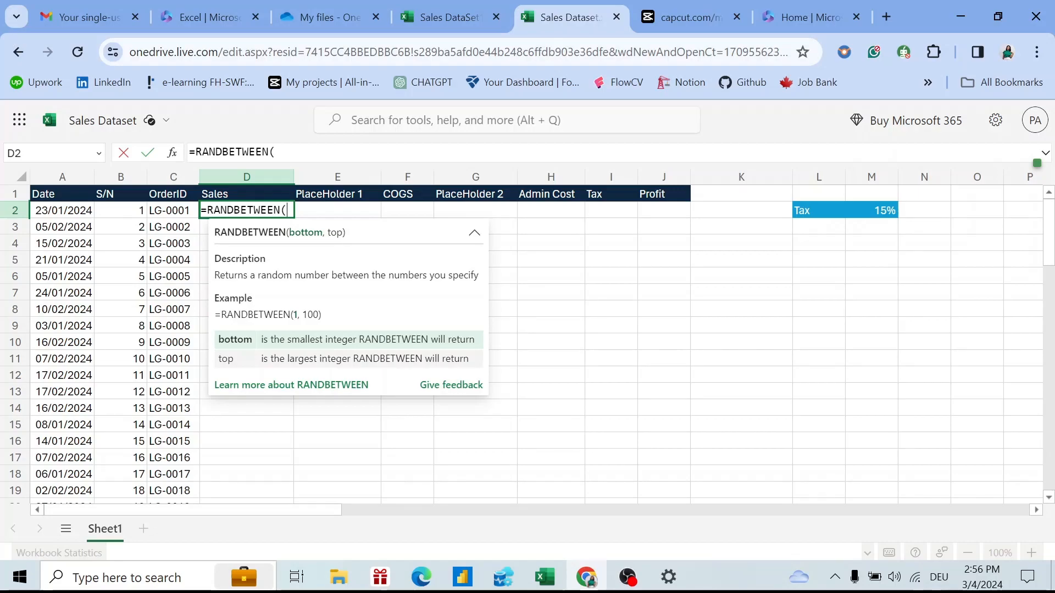
type("8")
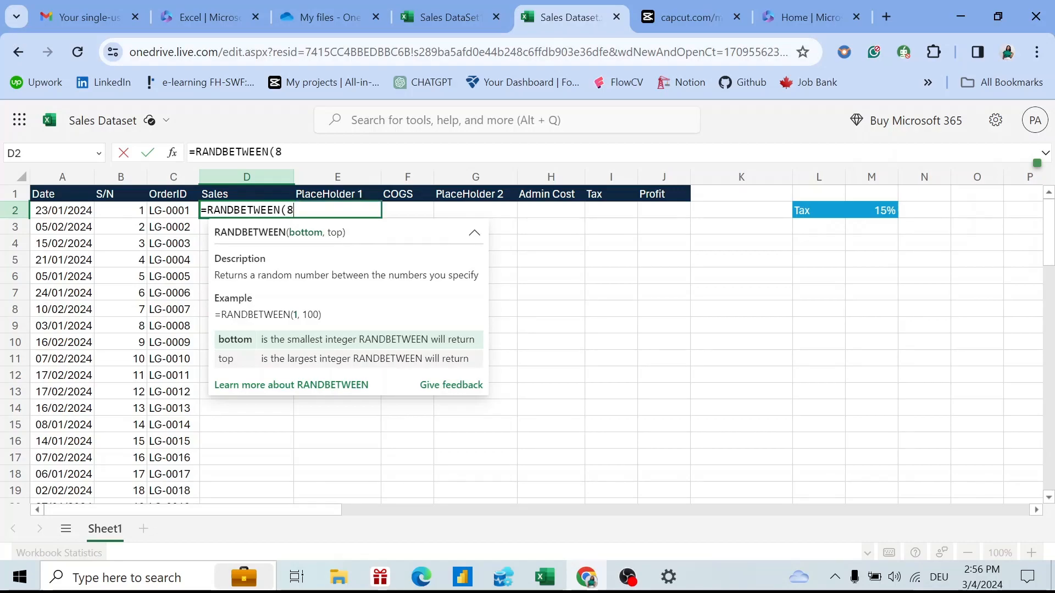
type("00,1000")
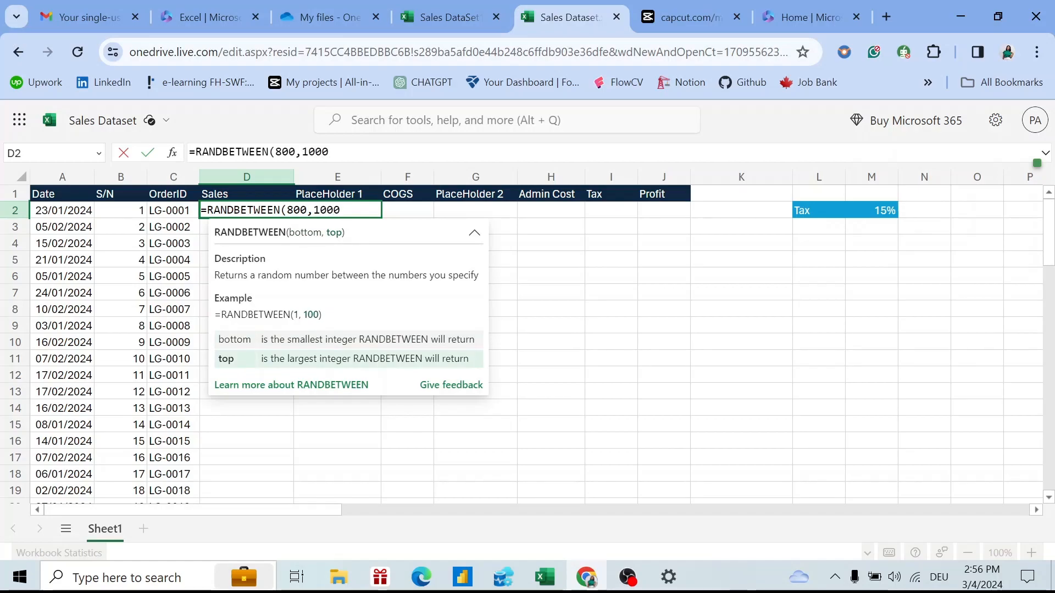
type(")")
key("Return")
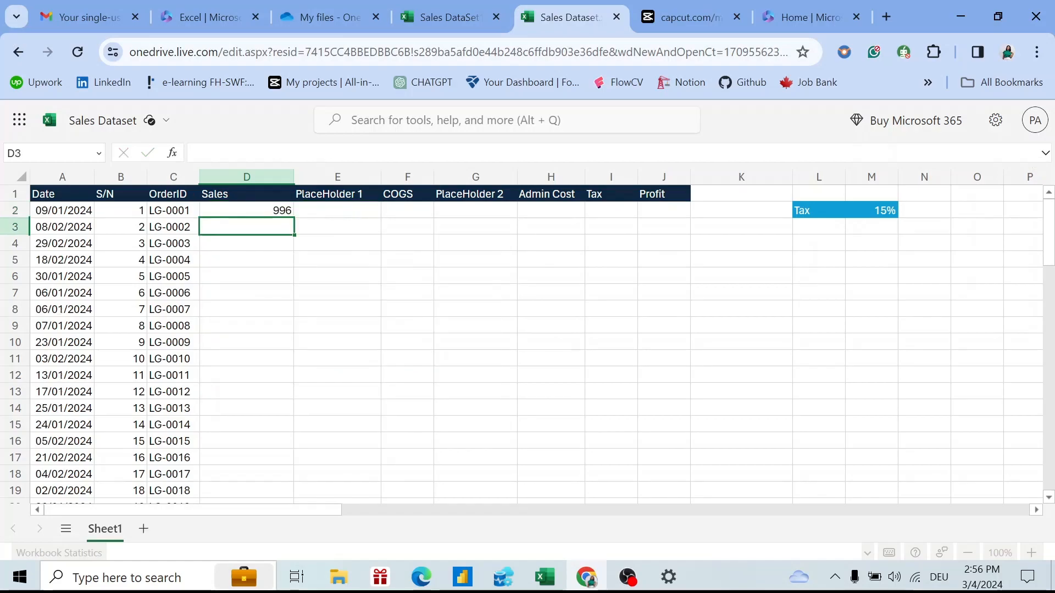
Copy D2's Sales formula down through D50.
left_click(271, 211)
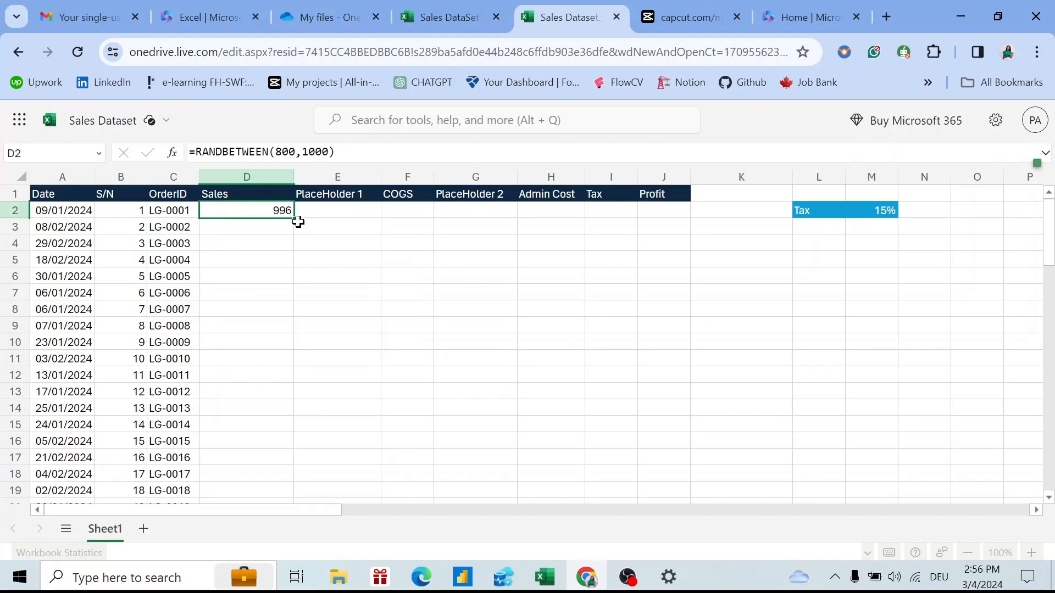
left_click_drag(282, 226, 264, 258)
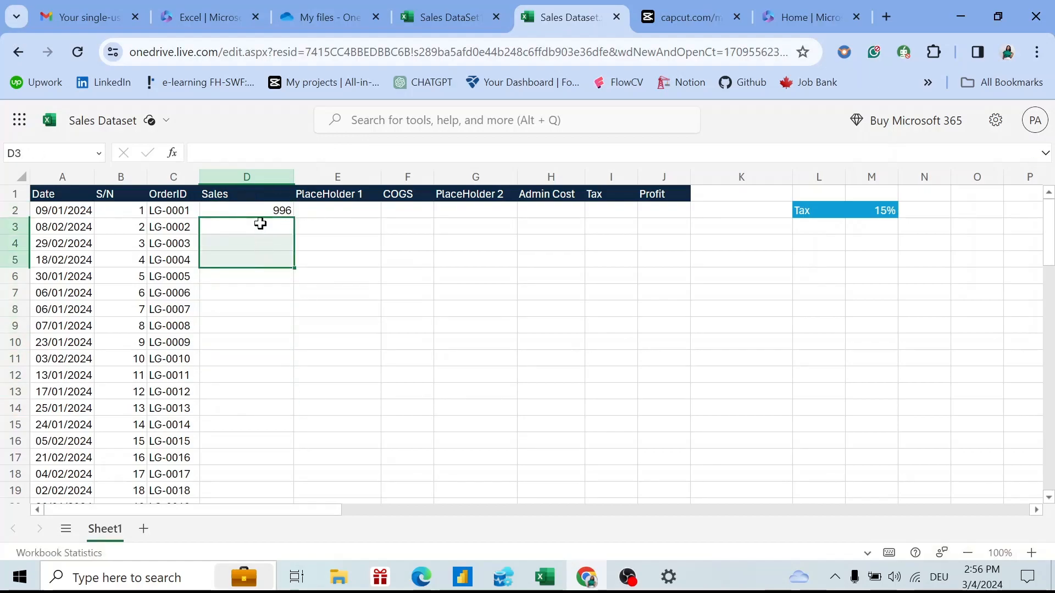
left_click(259, 208)
left_click_drag(291, 219, 282, 381)
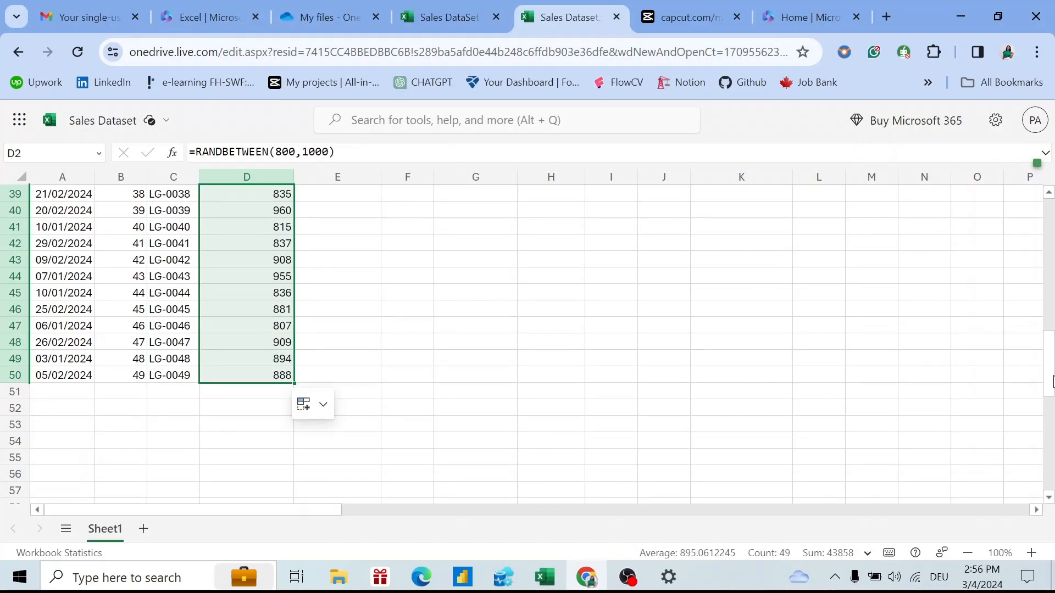
scroll(1016, 247, "up", 12)
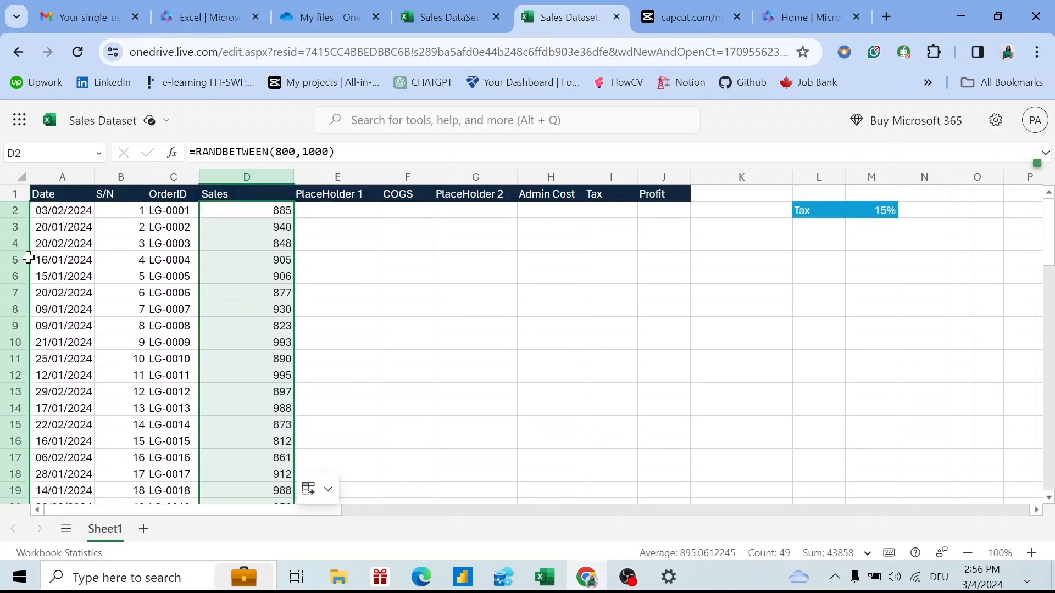
Change the D2 Sales formula to =RANDBETWEEN(50000,100000).
left_click(247, 217)
key("F2")
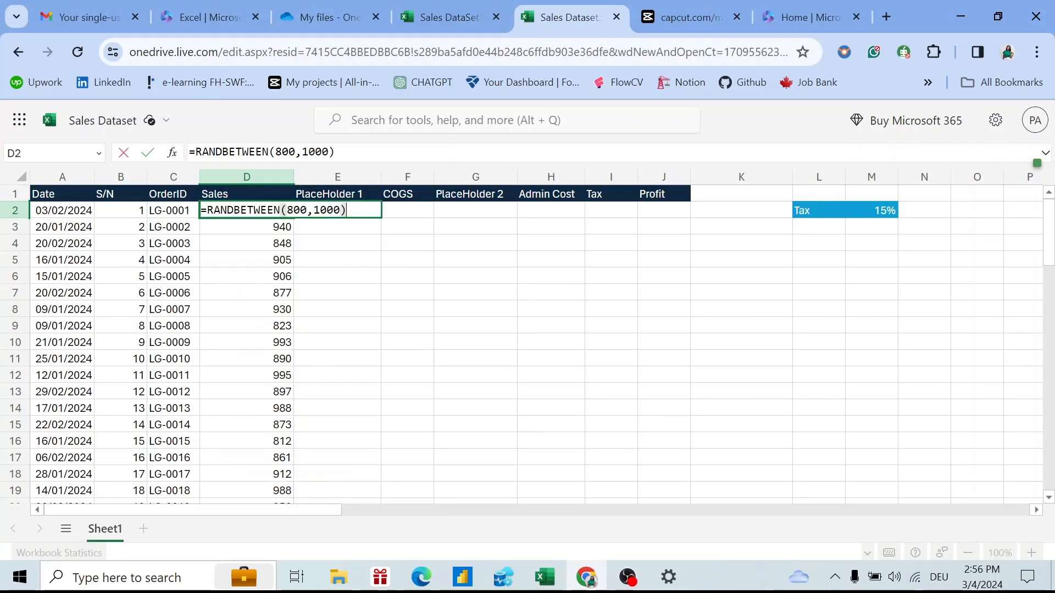
left_click(307, 210)
key("BackSpace")
key("BackSpace")
key("BackSpace")
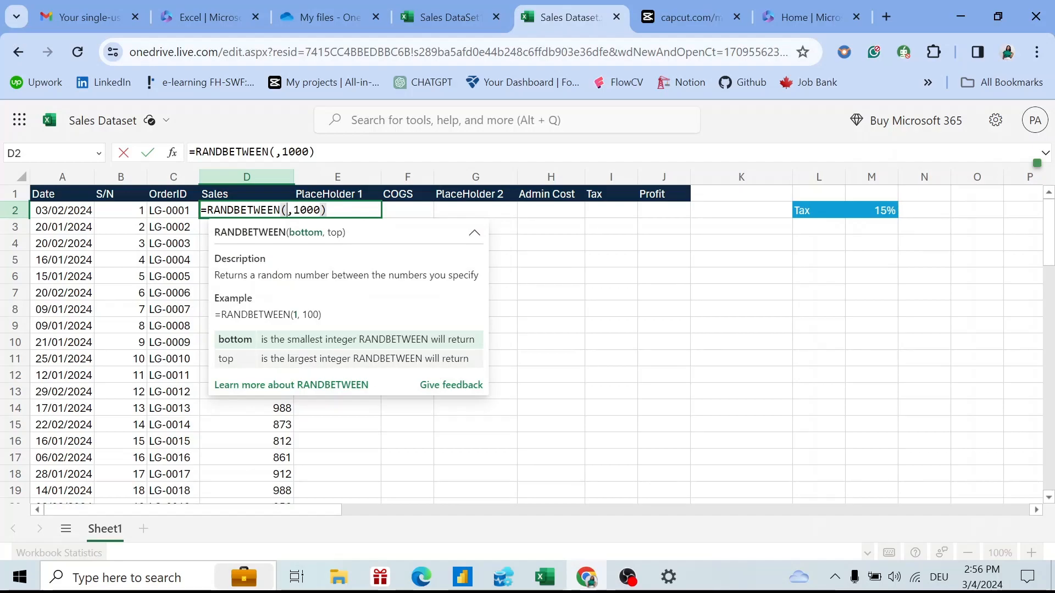
type("50000")
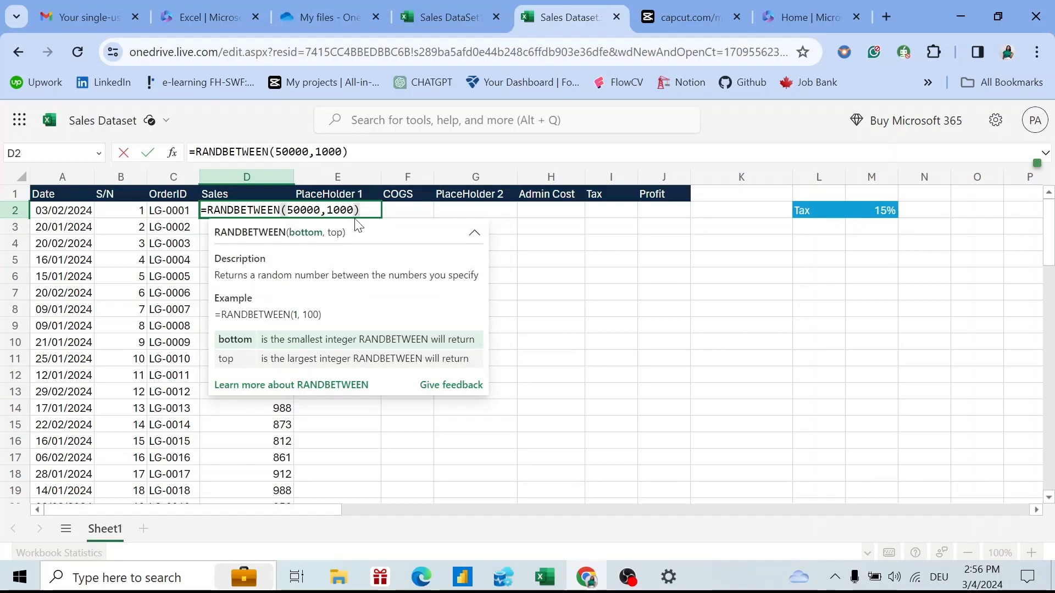
left_click(353, 210)
type("00")
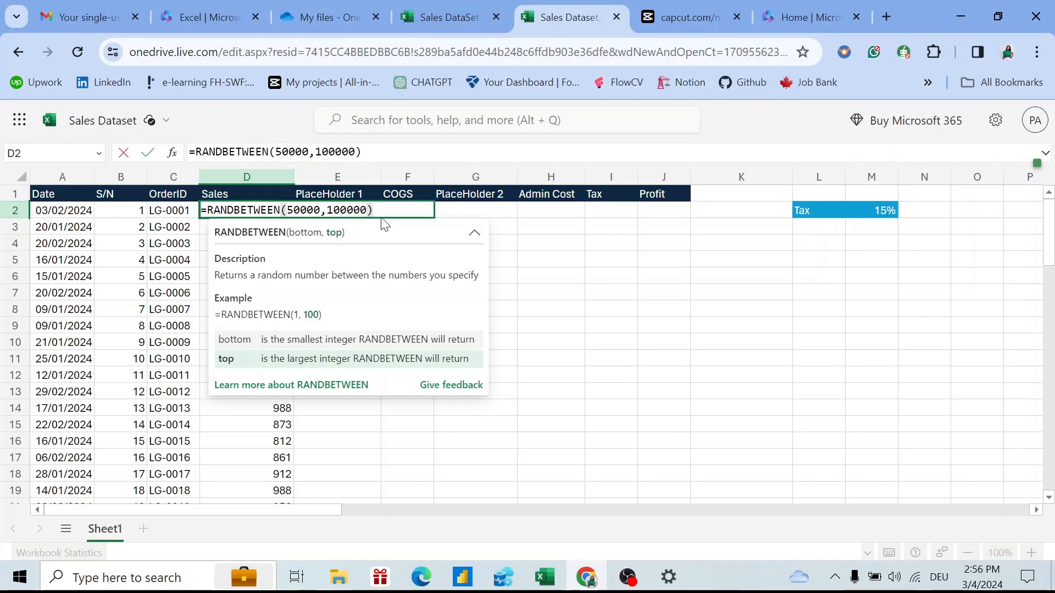
key("Return")
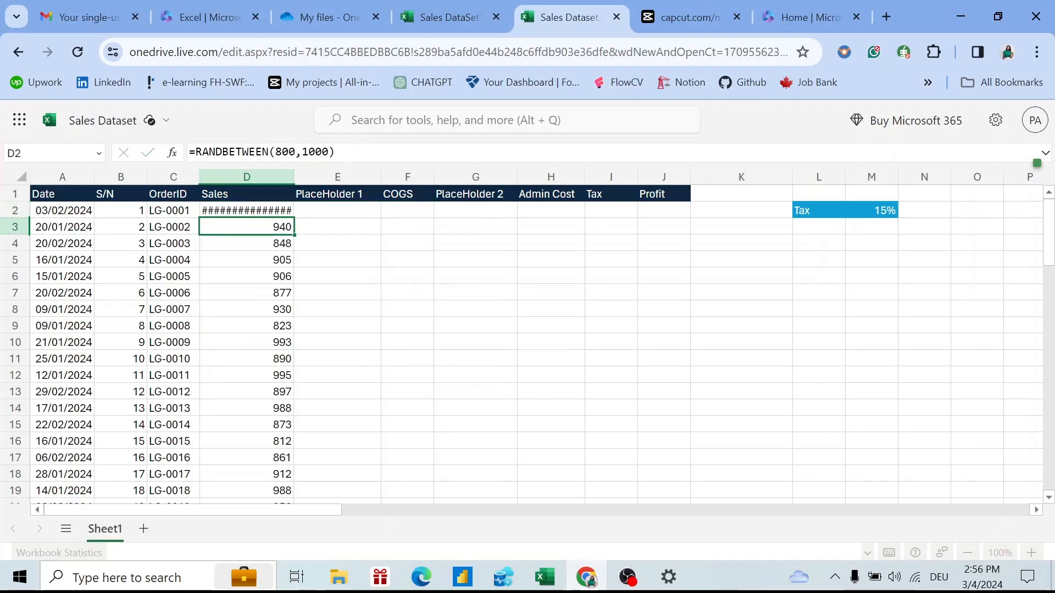
Fill the new Sales formula from D2 down to D50.
left_click(278, 211)
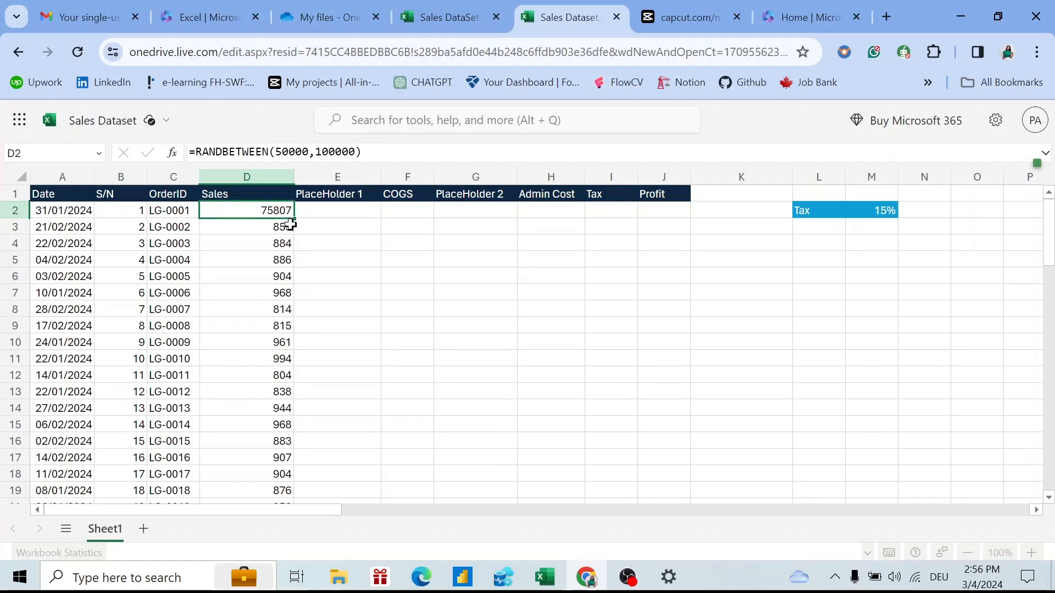
left_click_drag(294, 220, 270, 199)
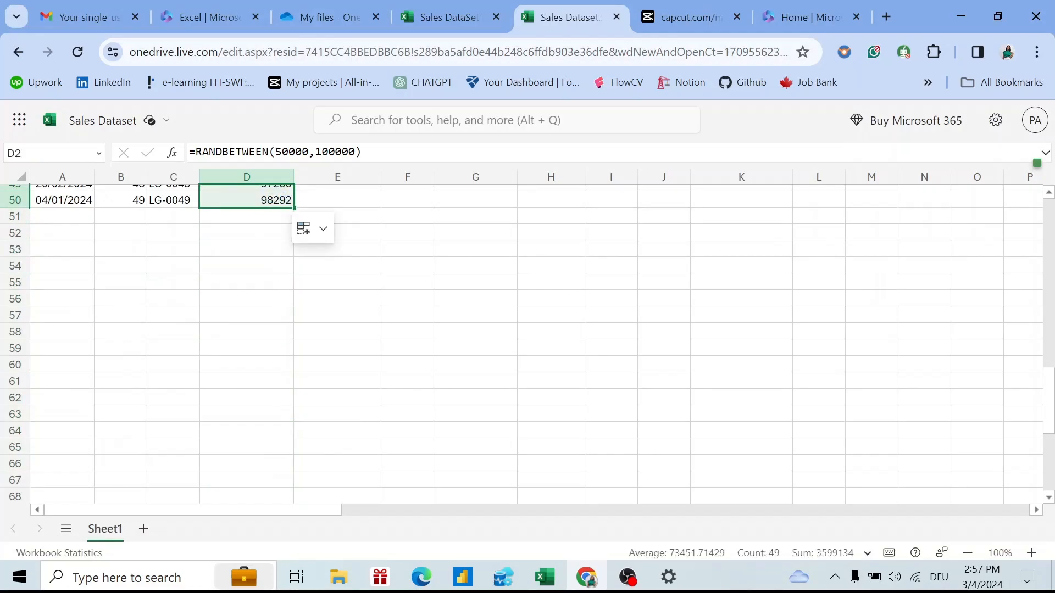
left_click_drag(1052, 406, 1017, 212)
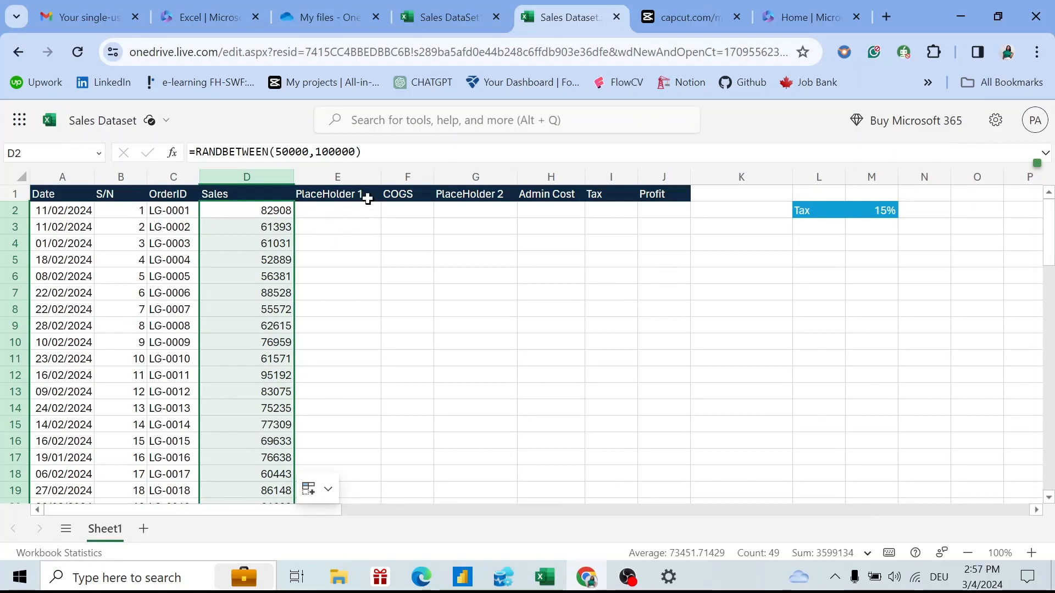
left_click(409, 209)
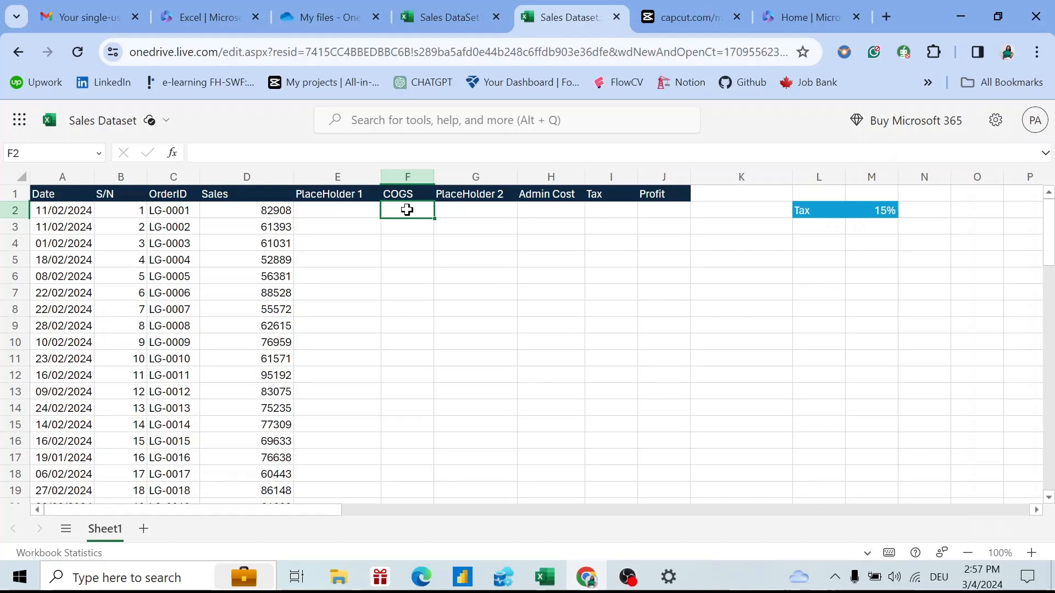
Cancel the stray entry in the COGS cell and enter =RANDBETWEEN(15,20) in E2.
type("ra")
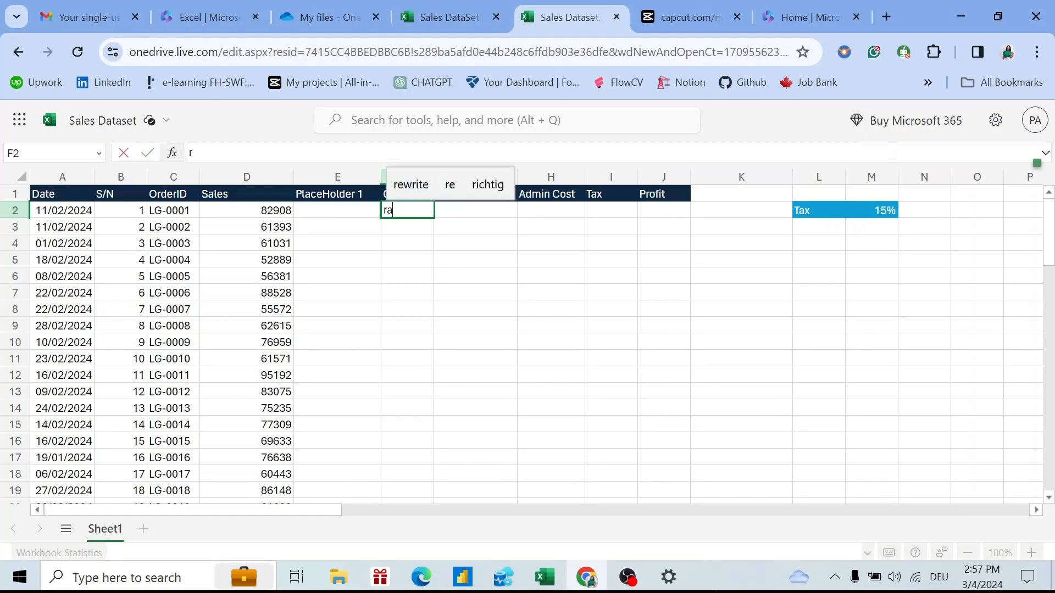
key("BackSpace")
key("Escape")
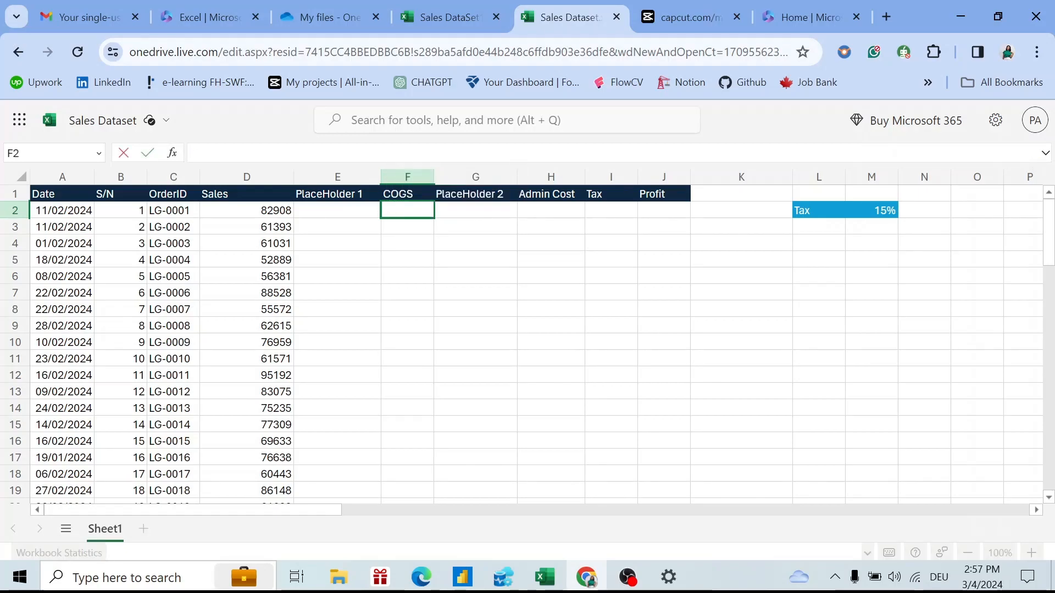
left_click(350, 214)
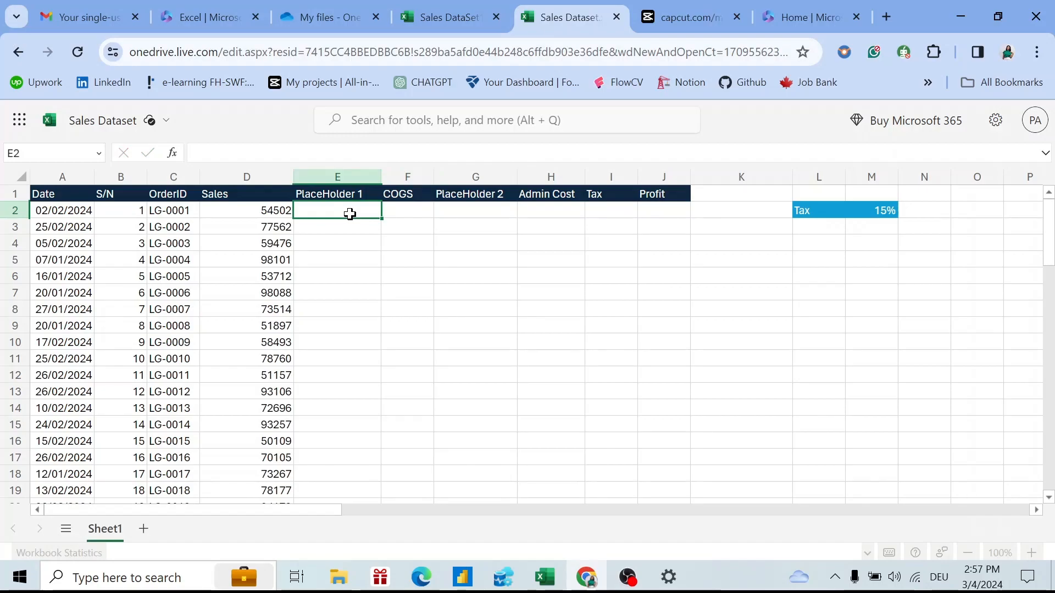
type("ran")
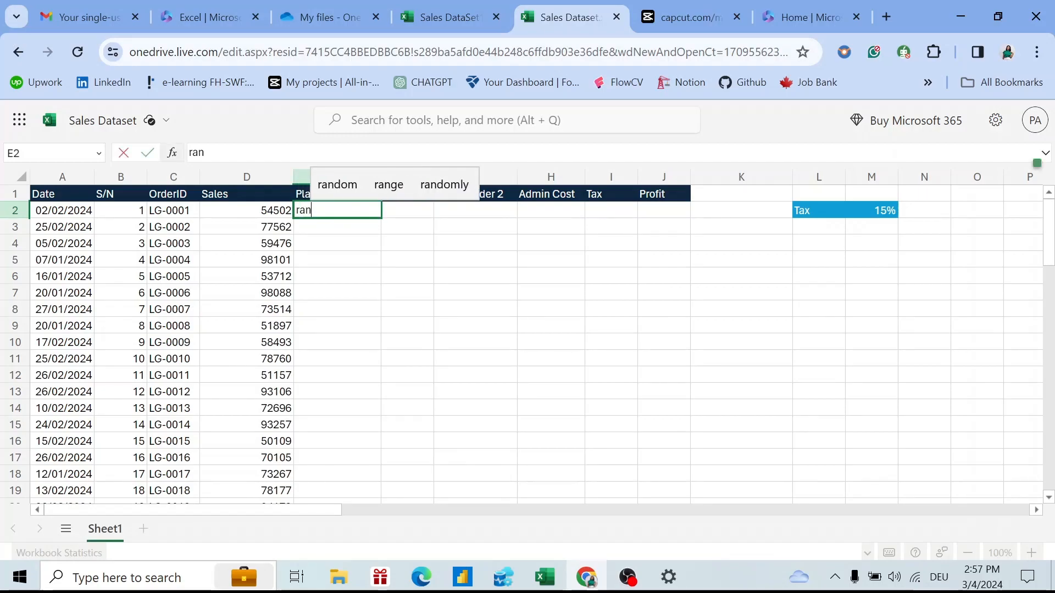
type("d")
key("BackSpace")
key("BackSpace")
key("BackSpace")
key("BackSpace")
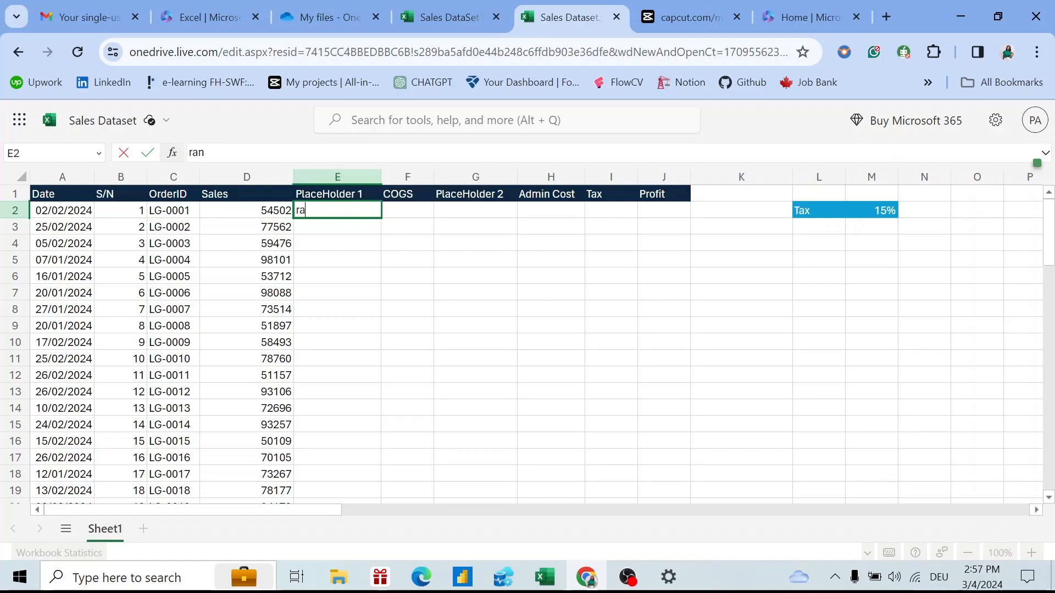
type("=ran")
key("Down")
key("Down")
key("Down")
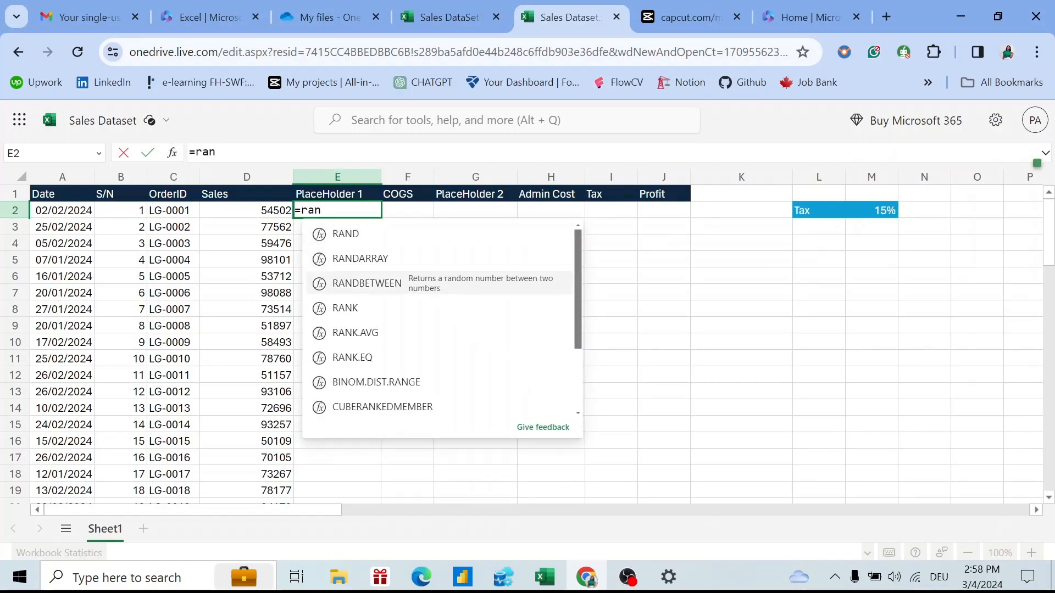
key("Up")
key("Tab")
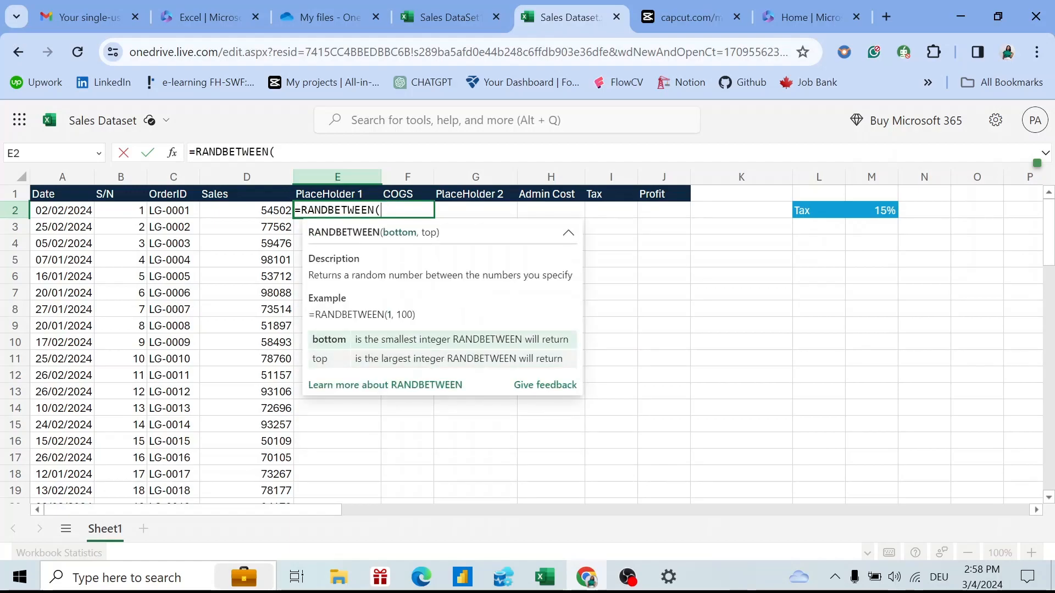
type("15,20")
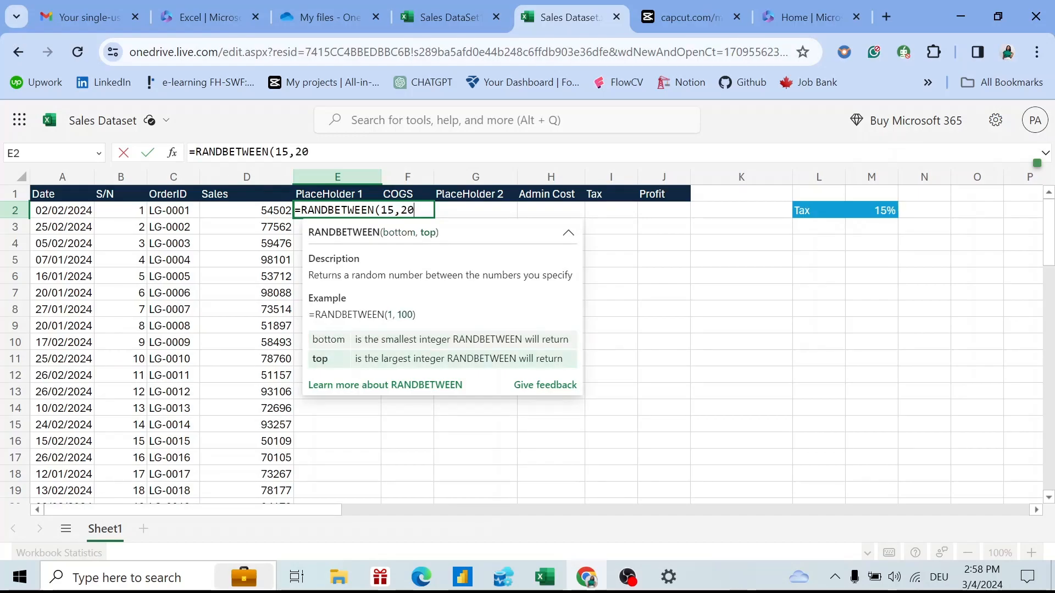
type(")")
key("Return")
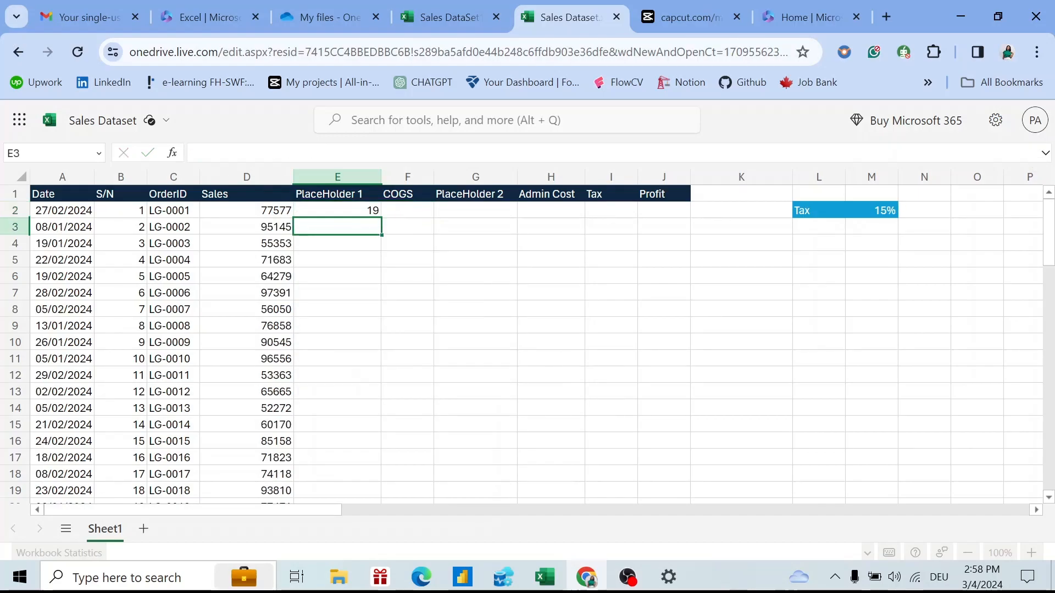
Make E2 =RANDBETWEEN(15,20)/100 and fill it down to E50.
left_click(371, 211)
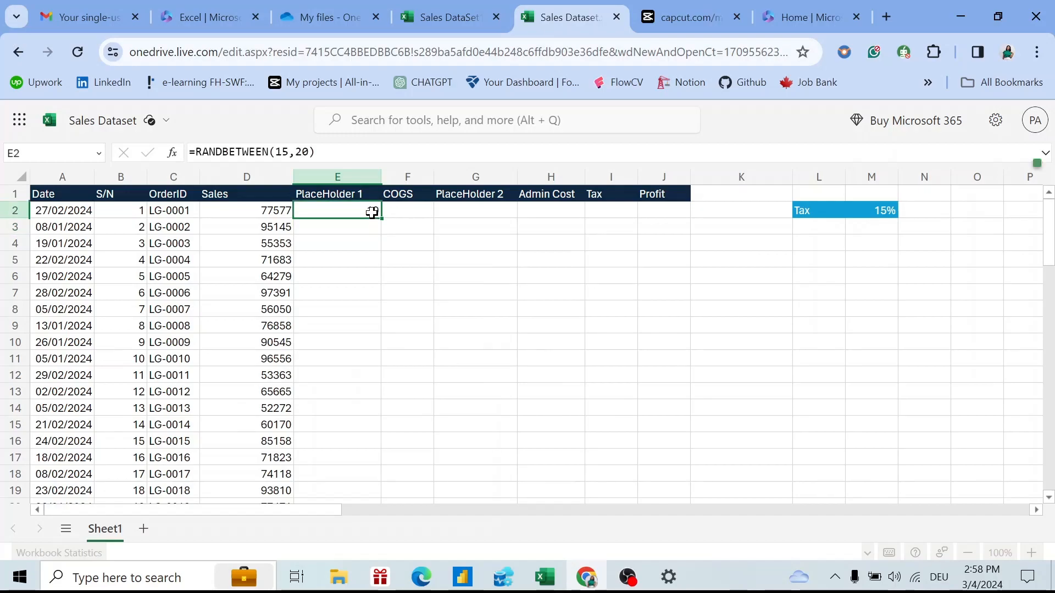
double_click(372, 211)
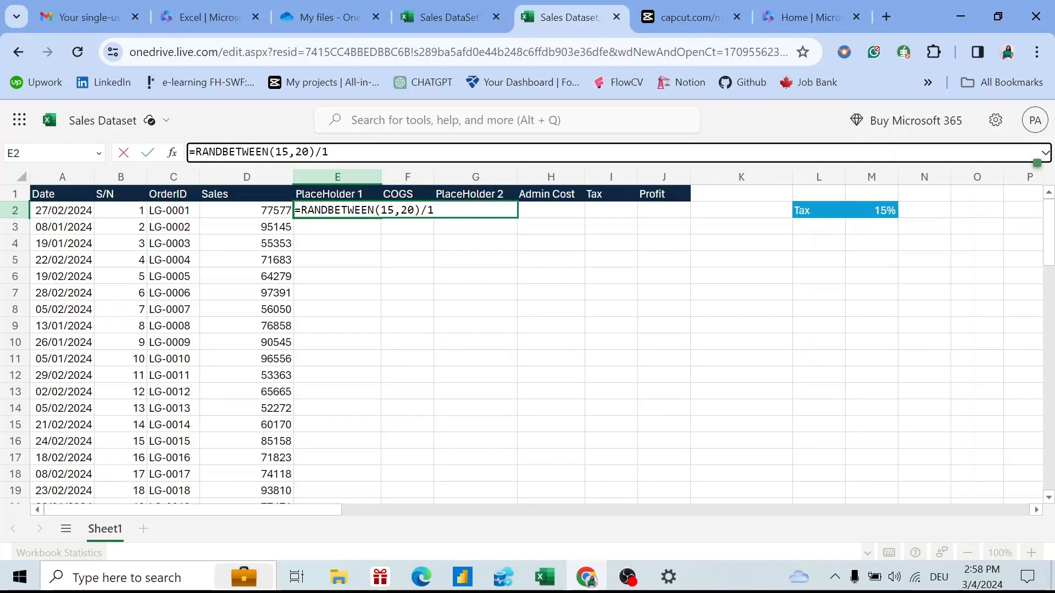
key("Return")
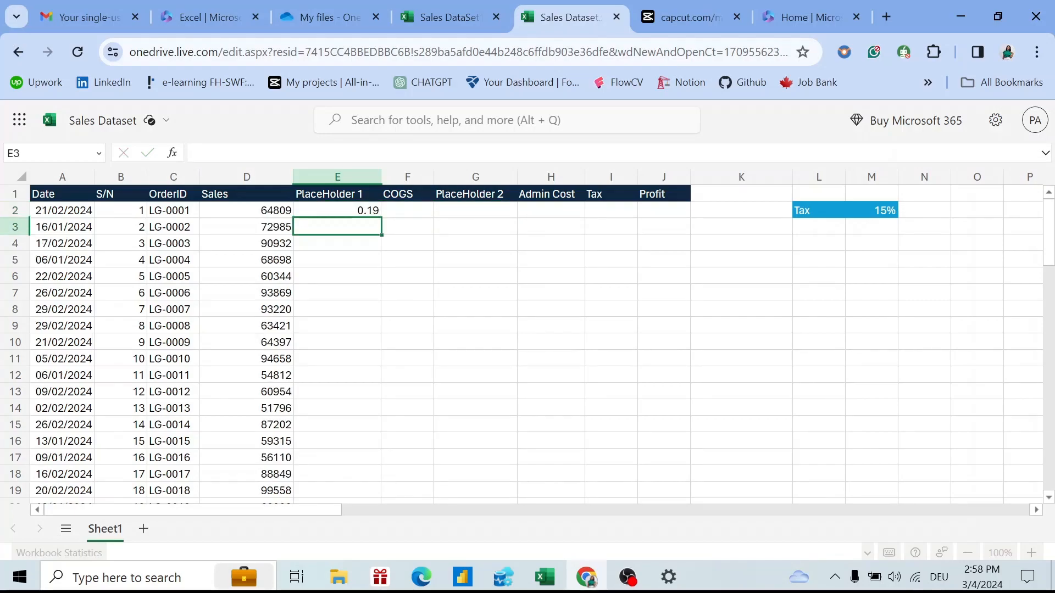
left_click(355, 210)
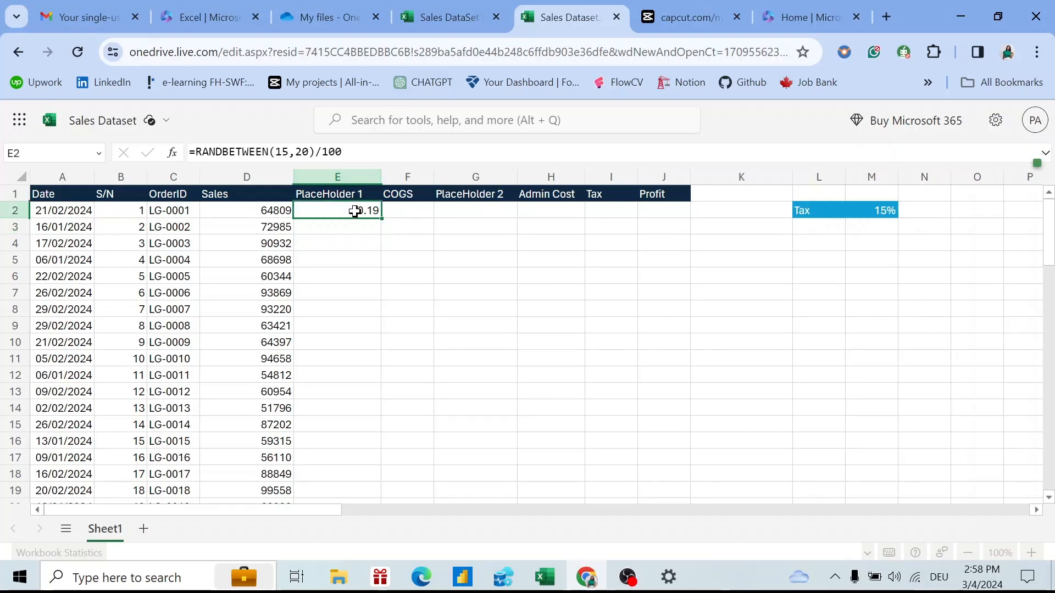
left_click_drag(379, 220, 349, 235)
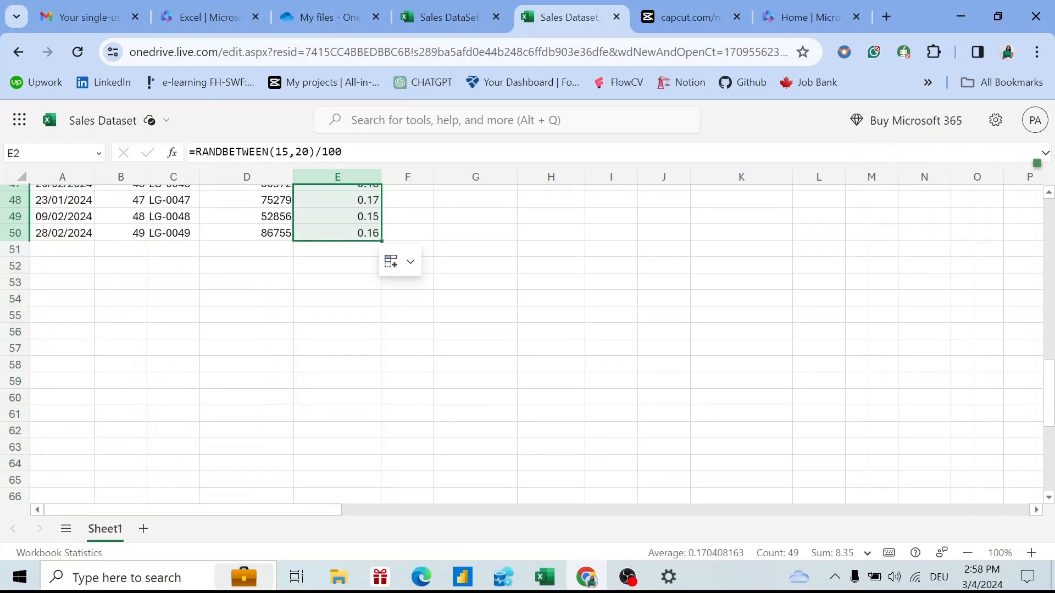
left_click_drag(1049, 401, 1014, 189)
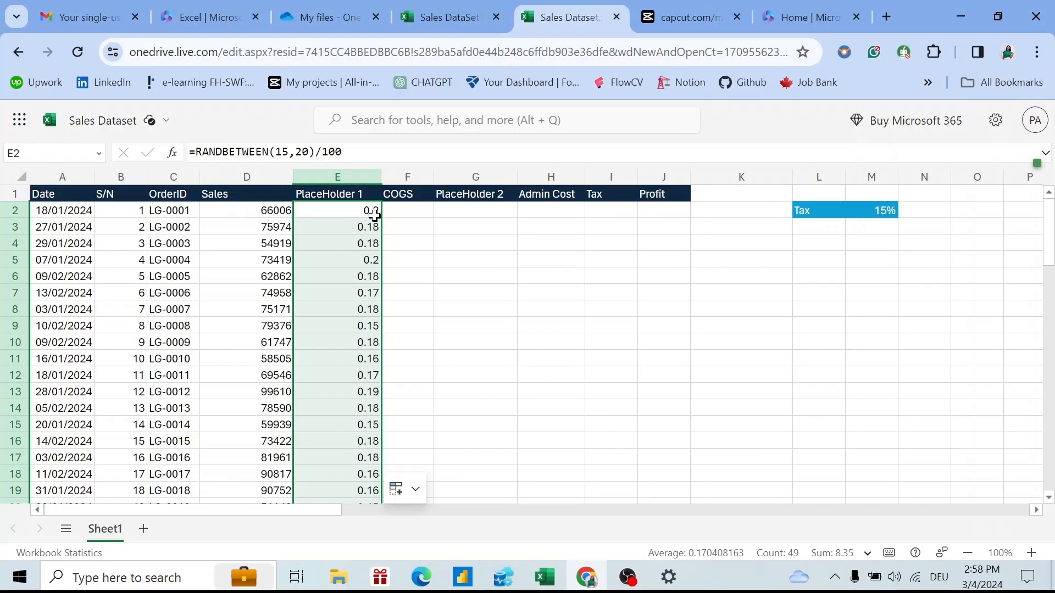
left_click(409, 209)
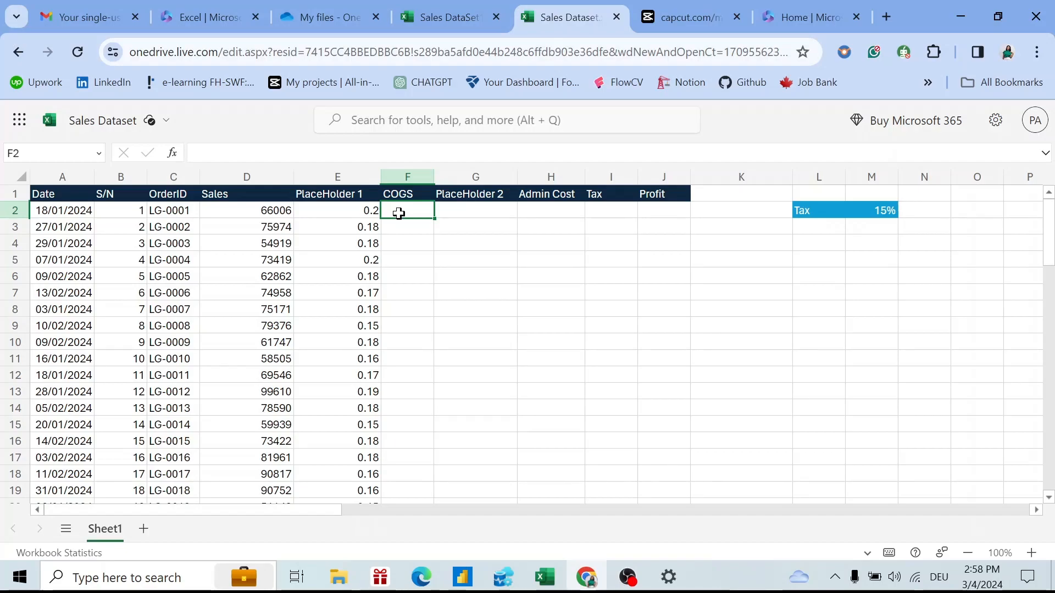
Enter =D2*E2 in F2 and fill it down to F50.
type("=")
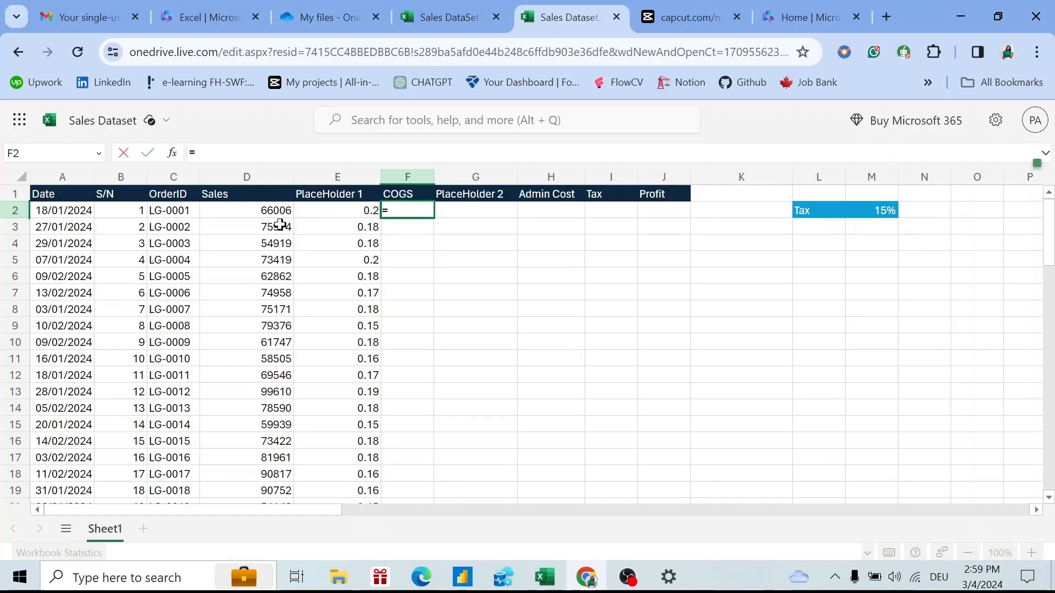
left_click(266, 213)
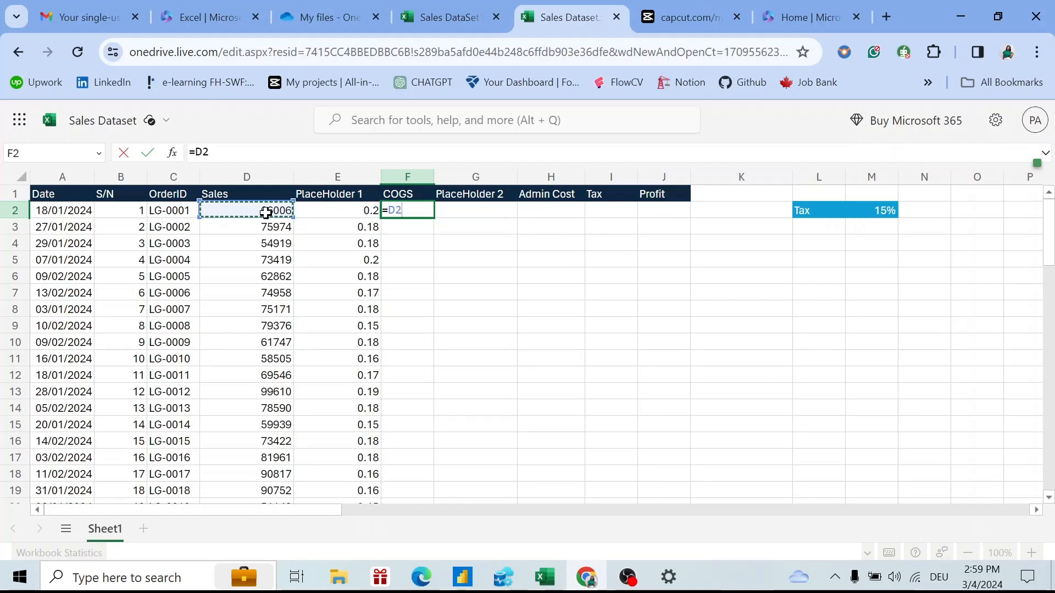
type("*")
left_click(343, 213)
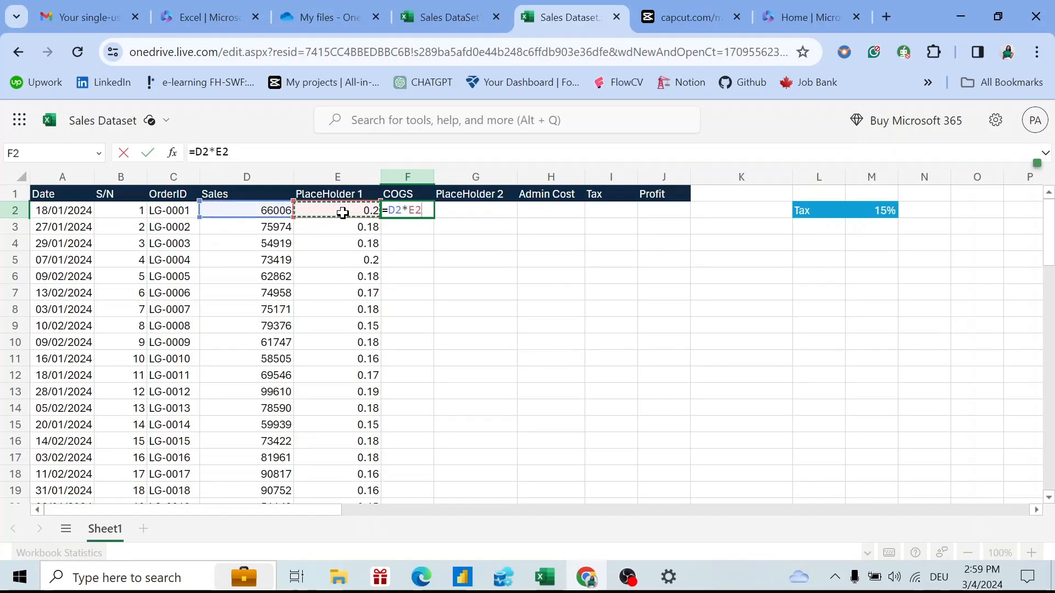
key("Return")
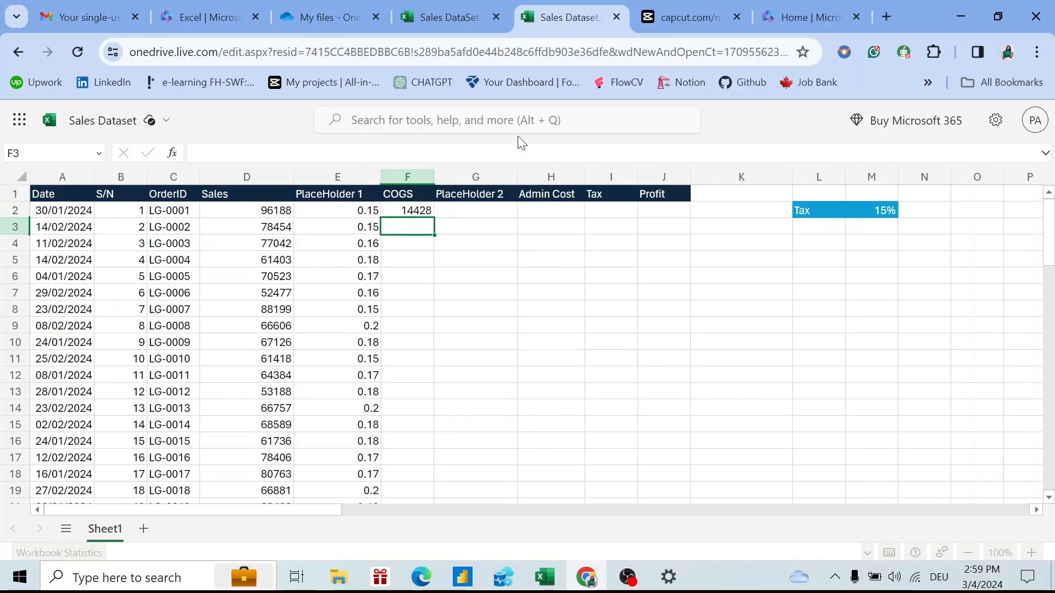
left_click(426, 214)
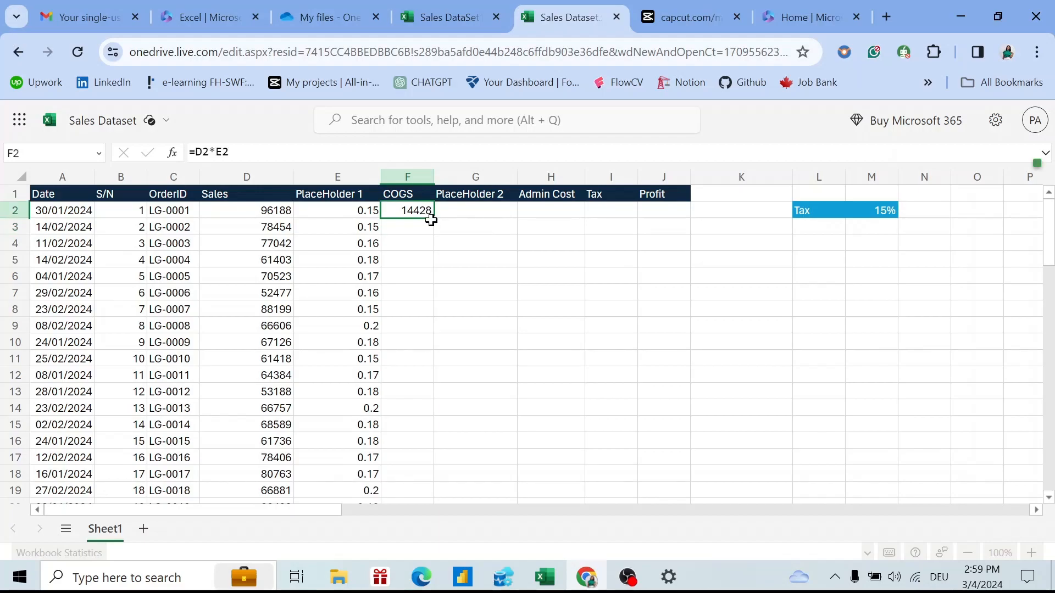
left_click_drag(431, 220, 426, 302)
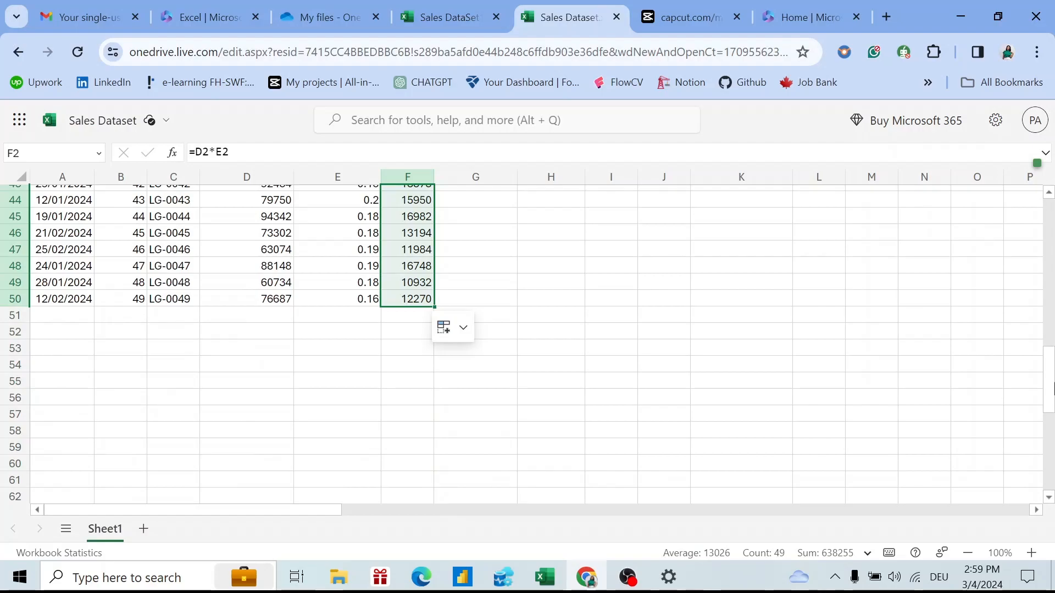
scroll(429, 330, "up", 15)
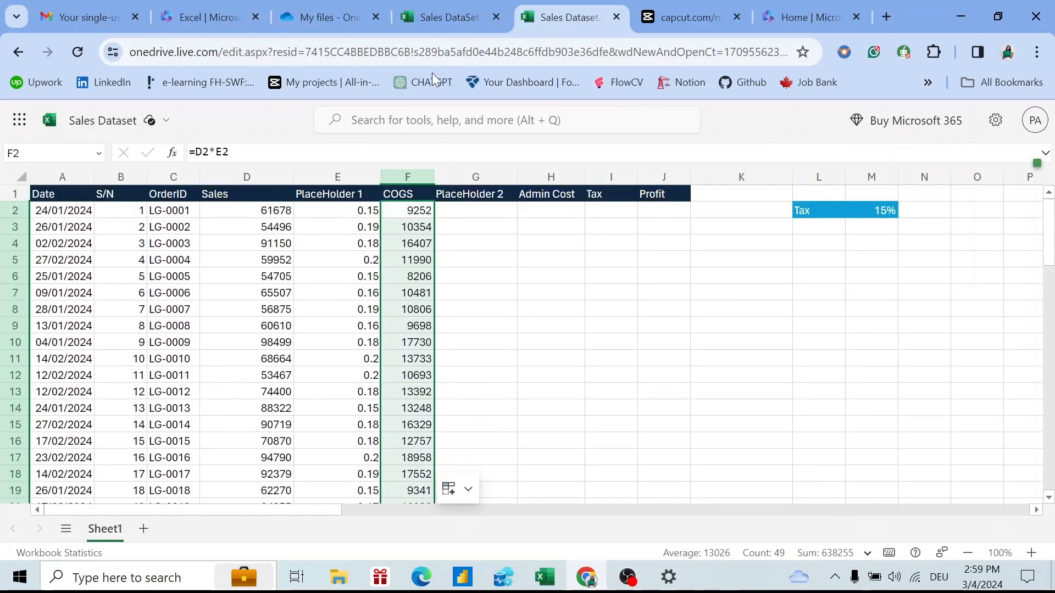
Enter =RANDBETWEEN(7,10) in G2, the first PlaceHolder 2 cell.
left_click(456, 209)
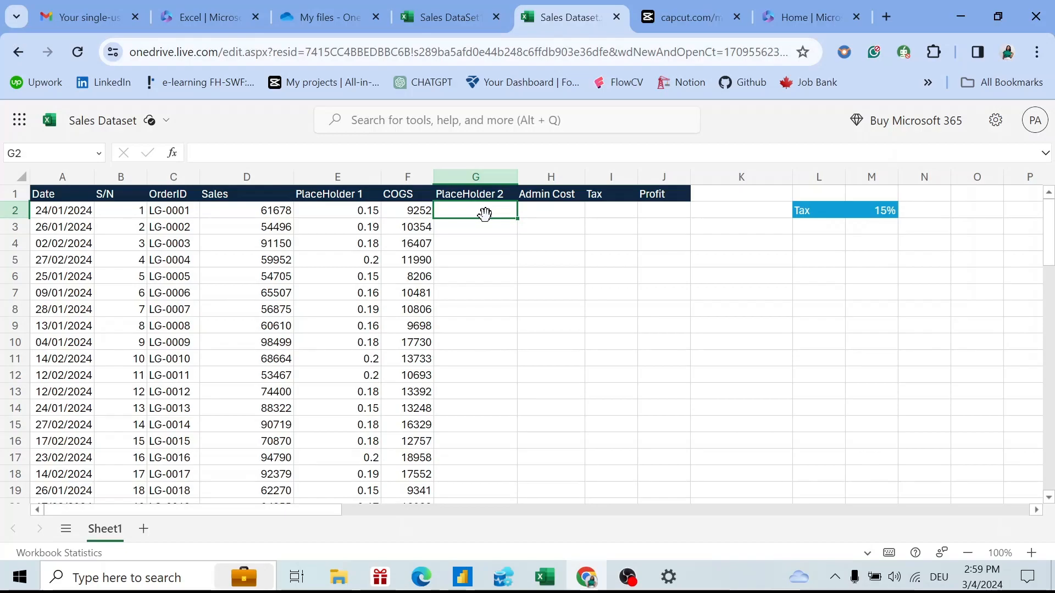
type("=ran")
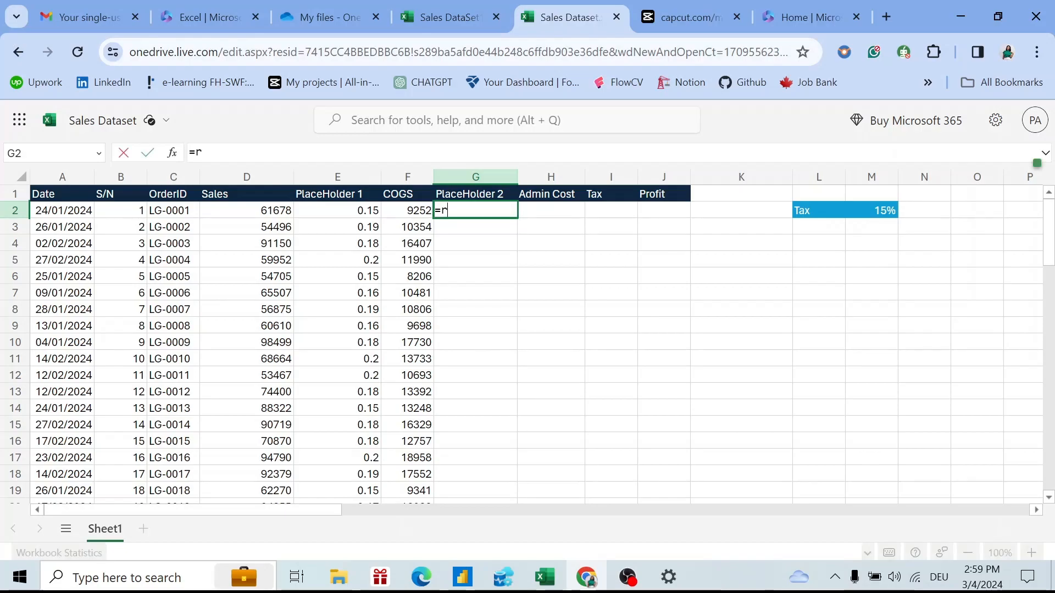
key("Down")
key("Down")
key("Down")
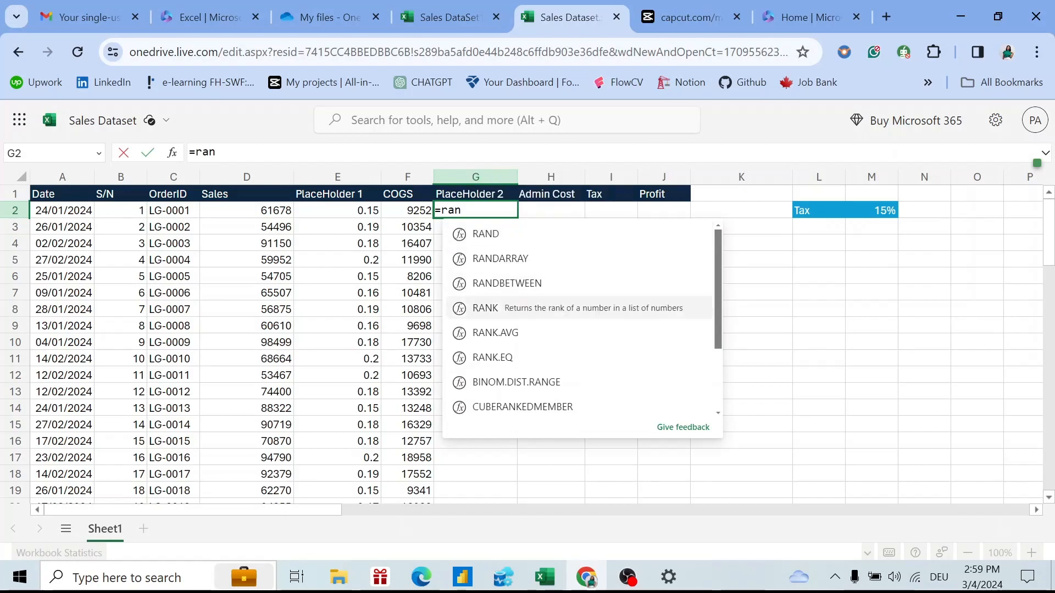
key("Up")
key("Tab")
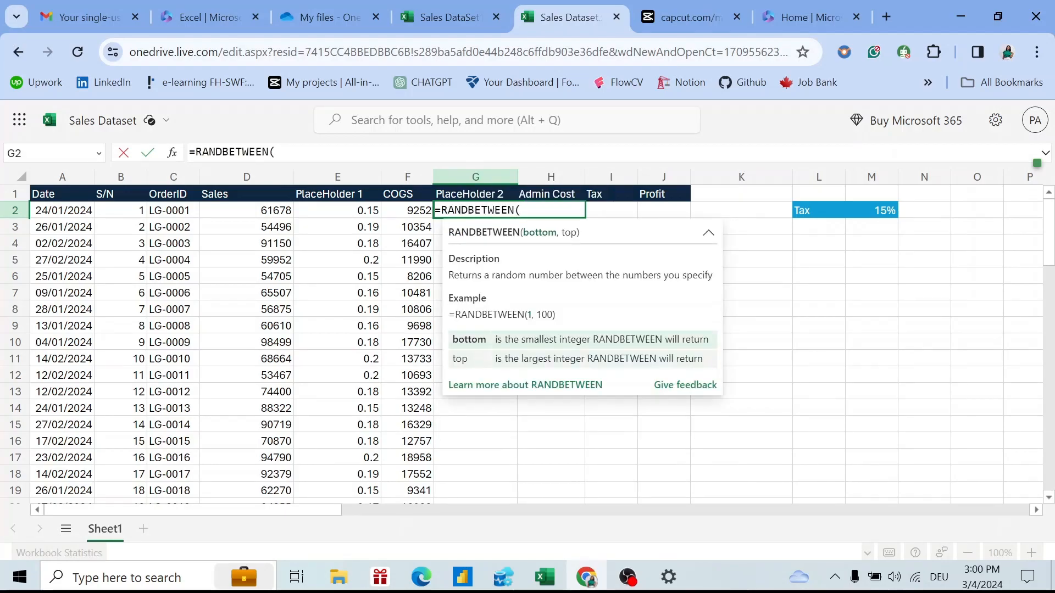
type("7,10")
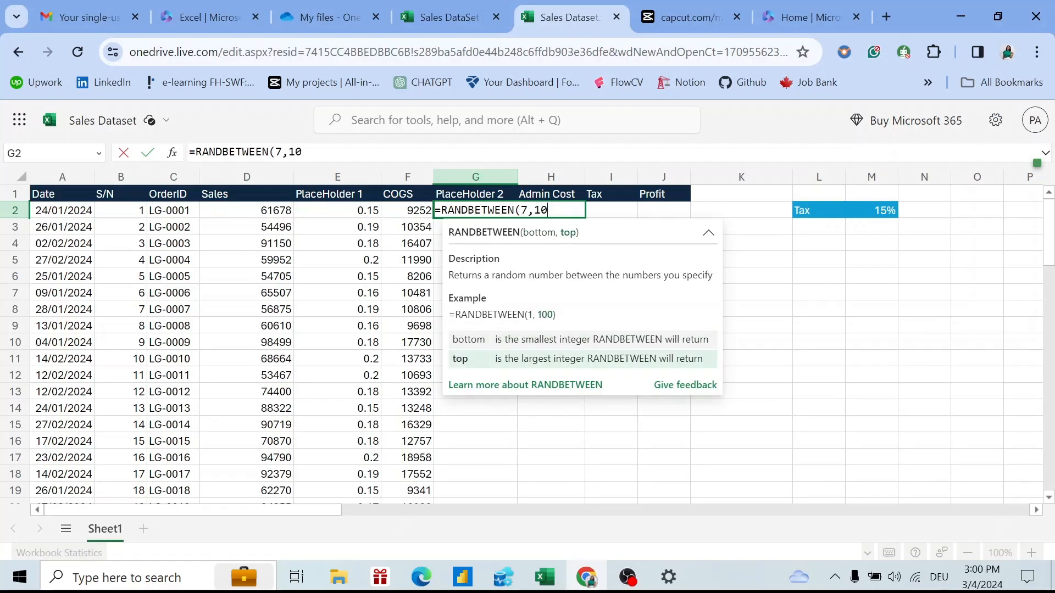
type(")")
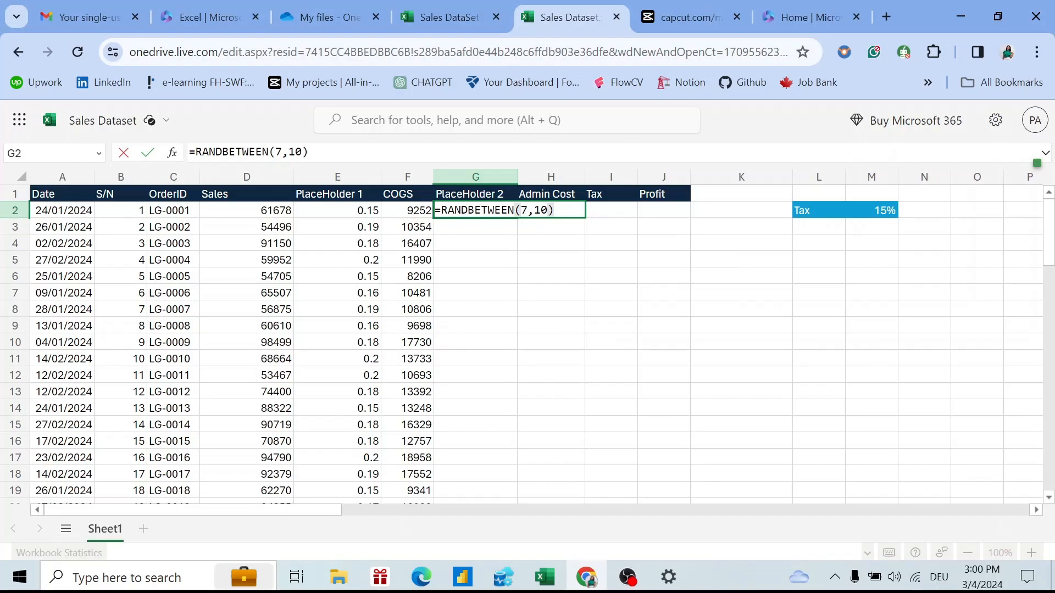
key("Return")
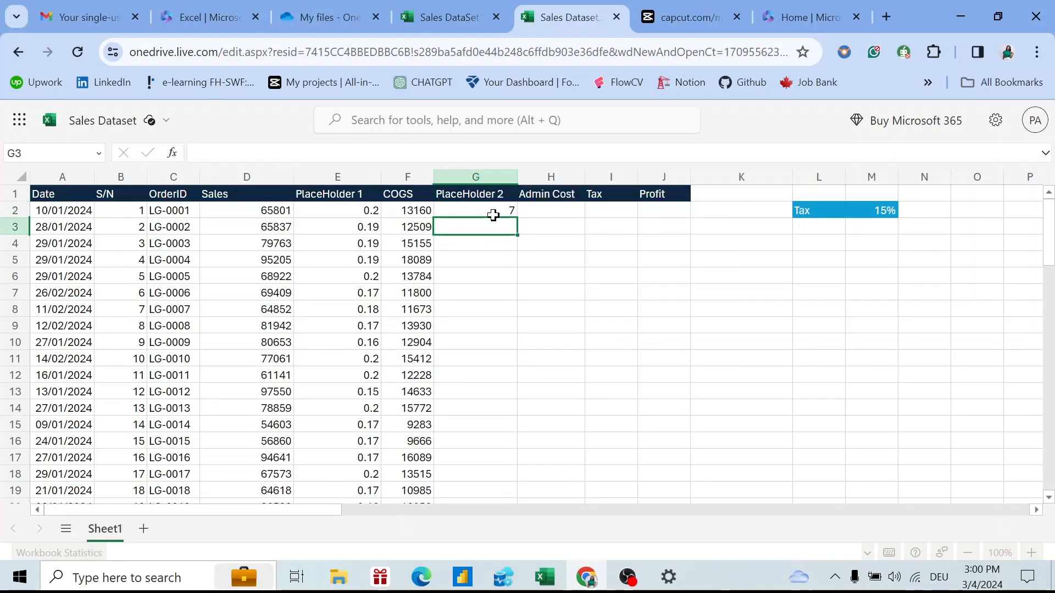
Append /100 to the G2 formula and fill it down to row 50.
left_click(486, 211)
key("F2")
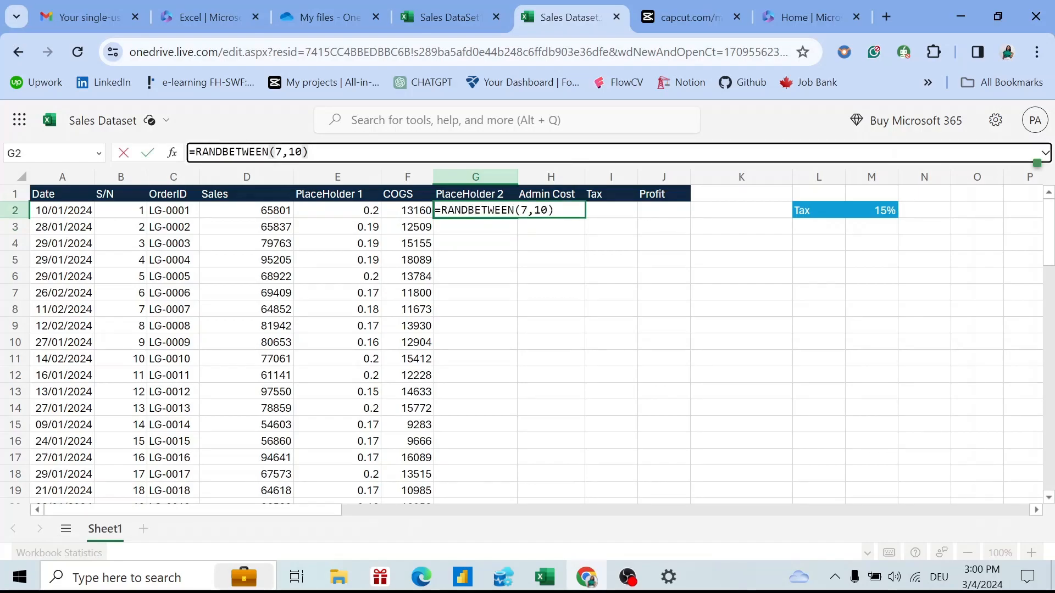
type("/100")
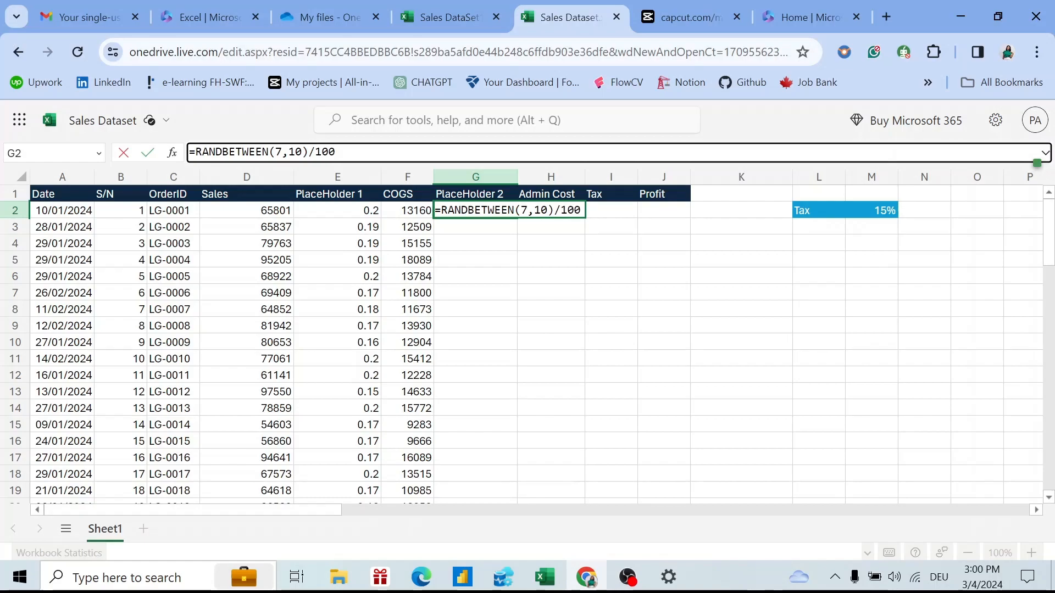
key("Return")
left_click(493, 212)
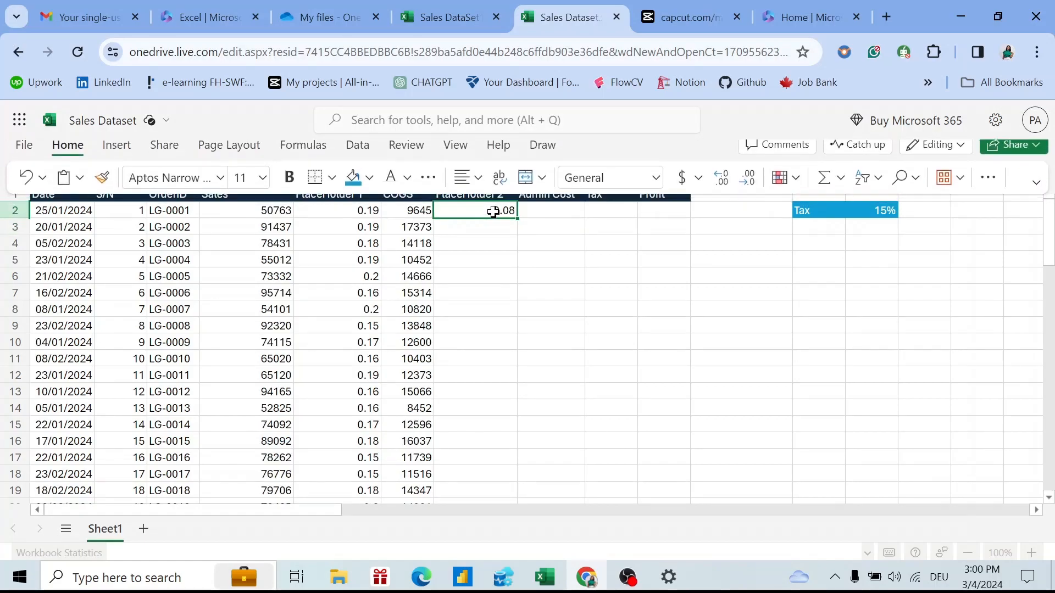
left_click_drag(517, 218, 483, 250)
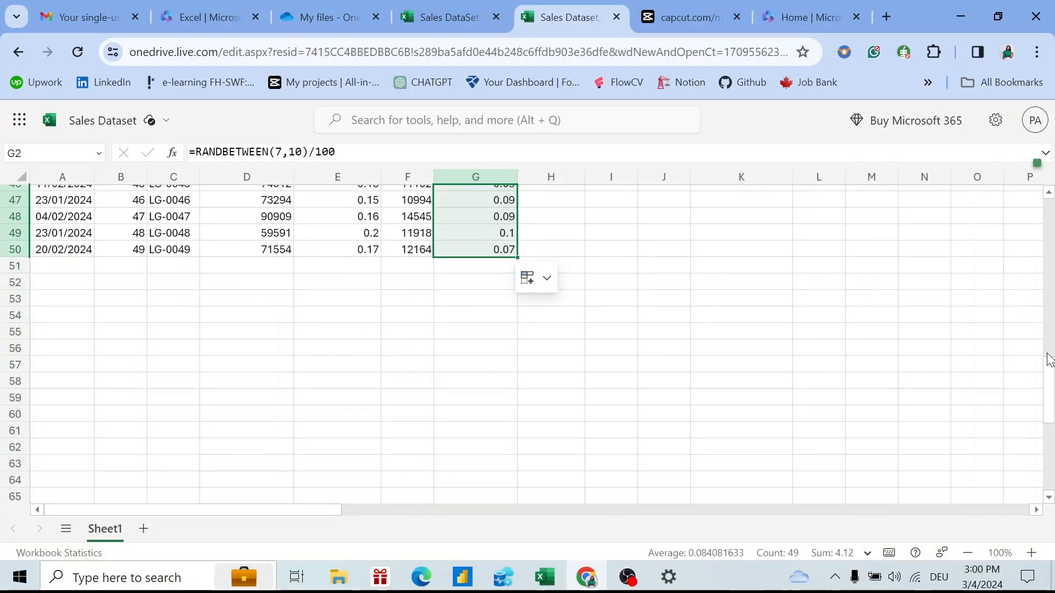
left_click_drag(1050, 392, 1037, 234)
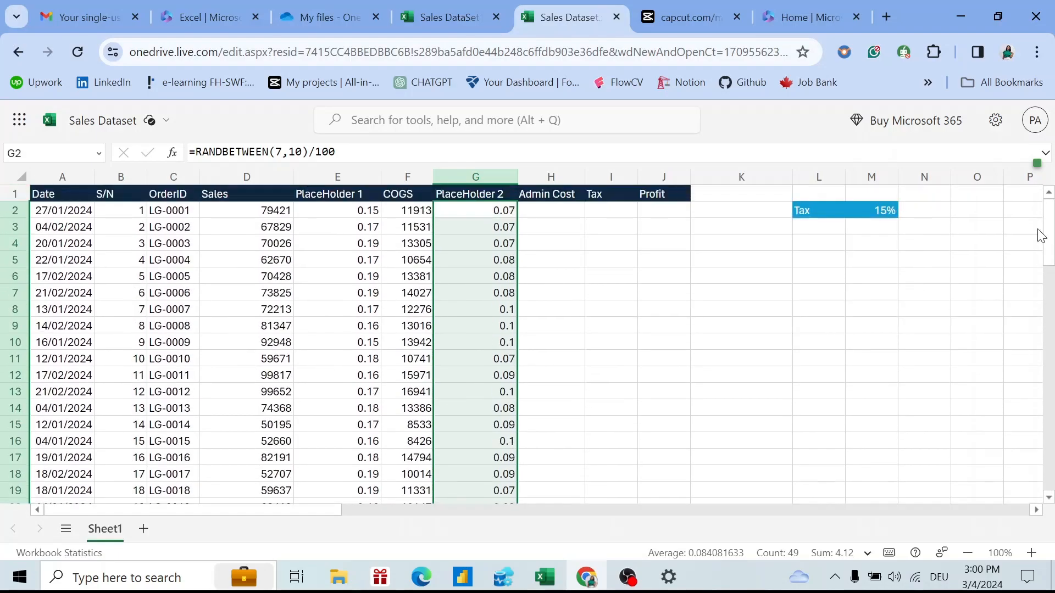
left_click(559, 212)
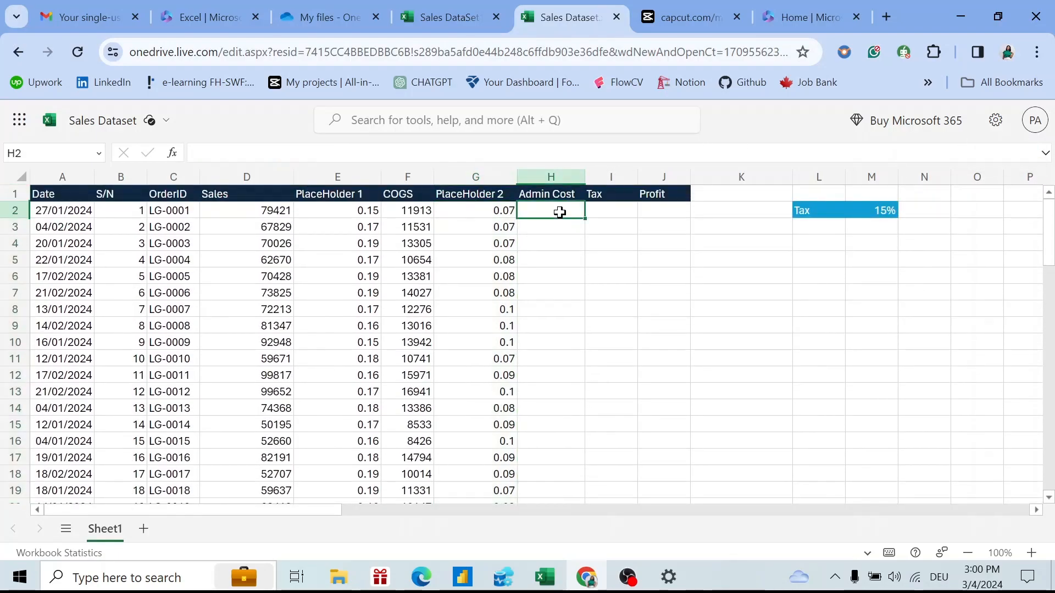
Enter =D2*G2 in H2 and fill it down to H50.
type("=")
left_click(285, 211)
type("*")
left_click(496, 206)
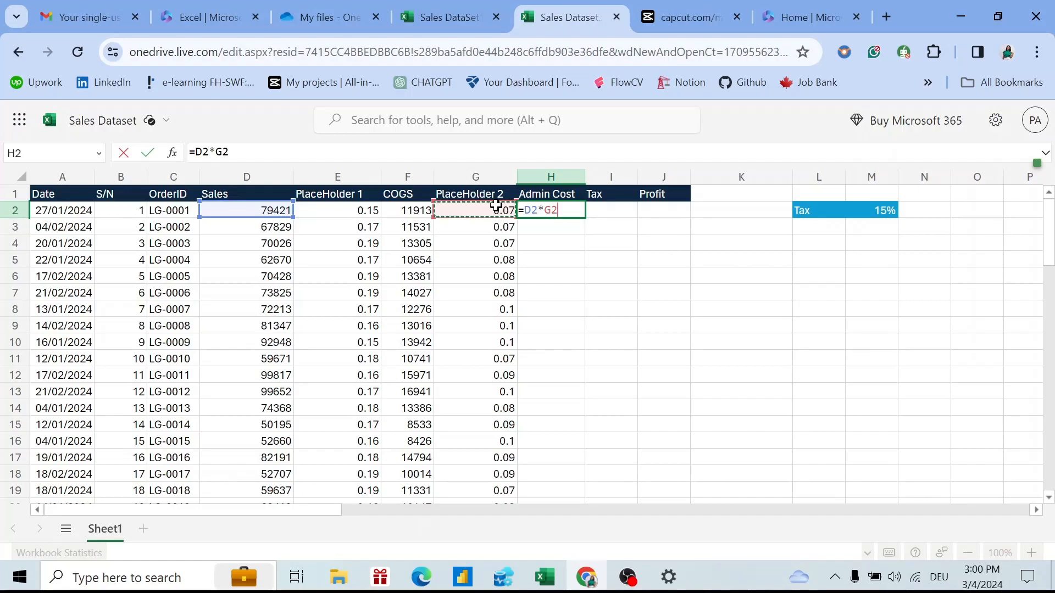
key("Return")
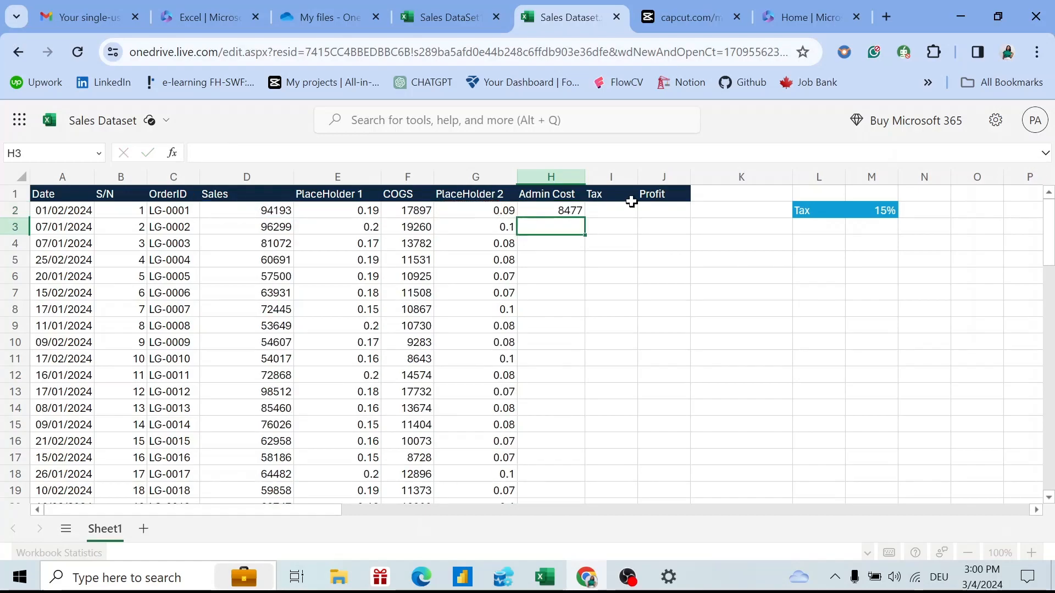
left_click(572, 211)
left_click_drag(585, 218, 560, 296)
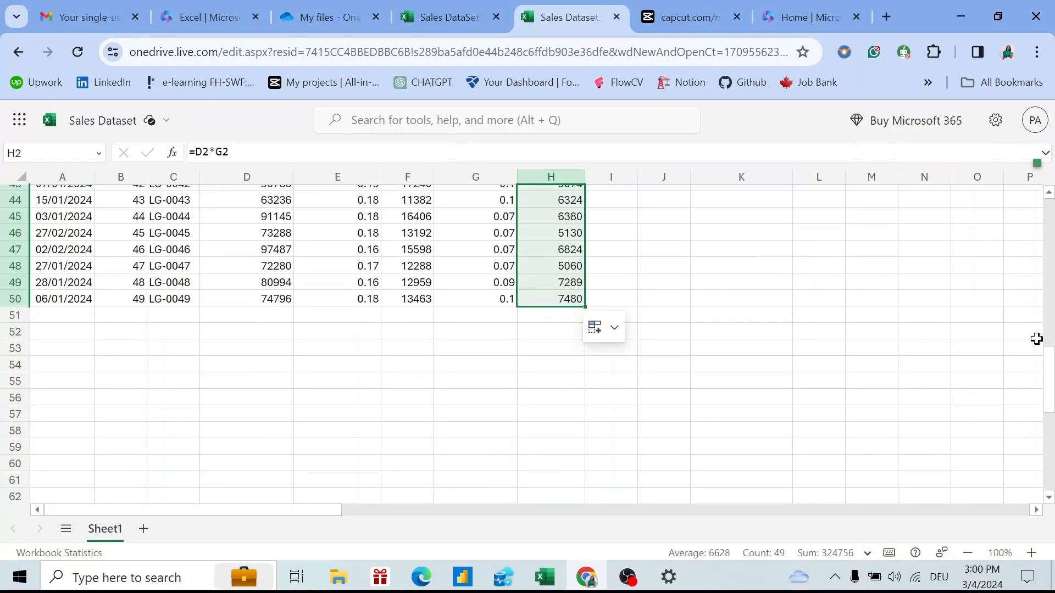
left_click_drag(1051, 387, 994, 154)
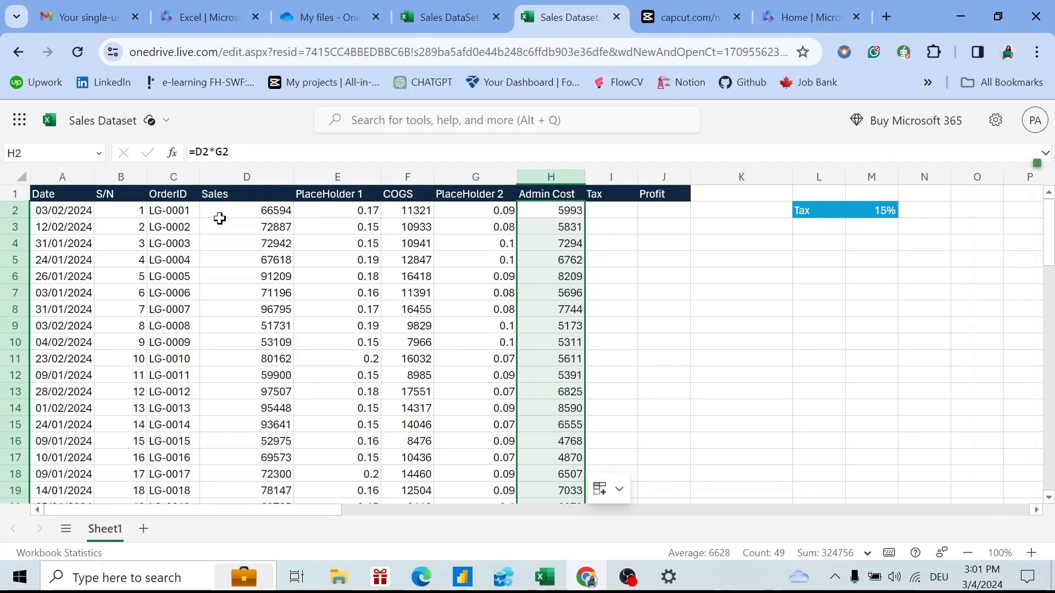
left_click(614, 214)
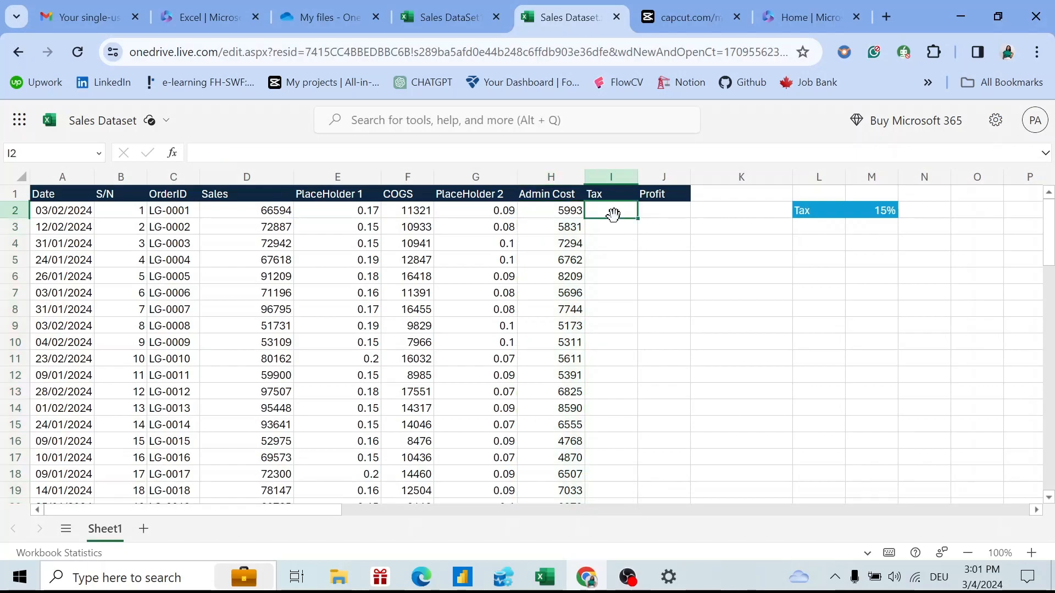
Enter 10 in the first Tax cell, I2, then check the S/N value in B2.
type("10")
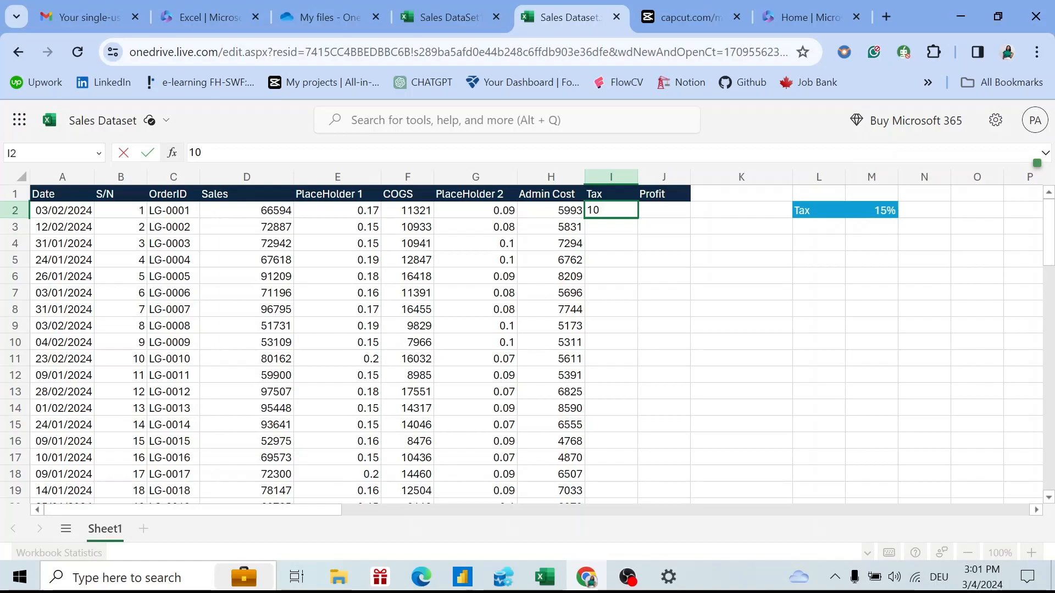
key("Return")
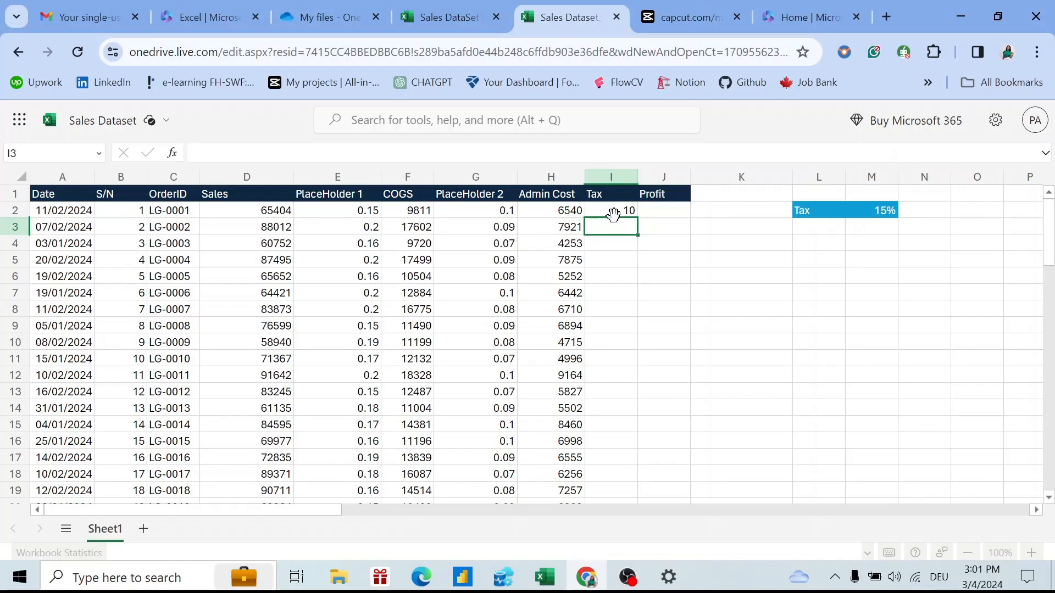
left_click(623, 207)
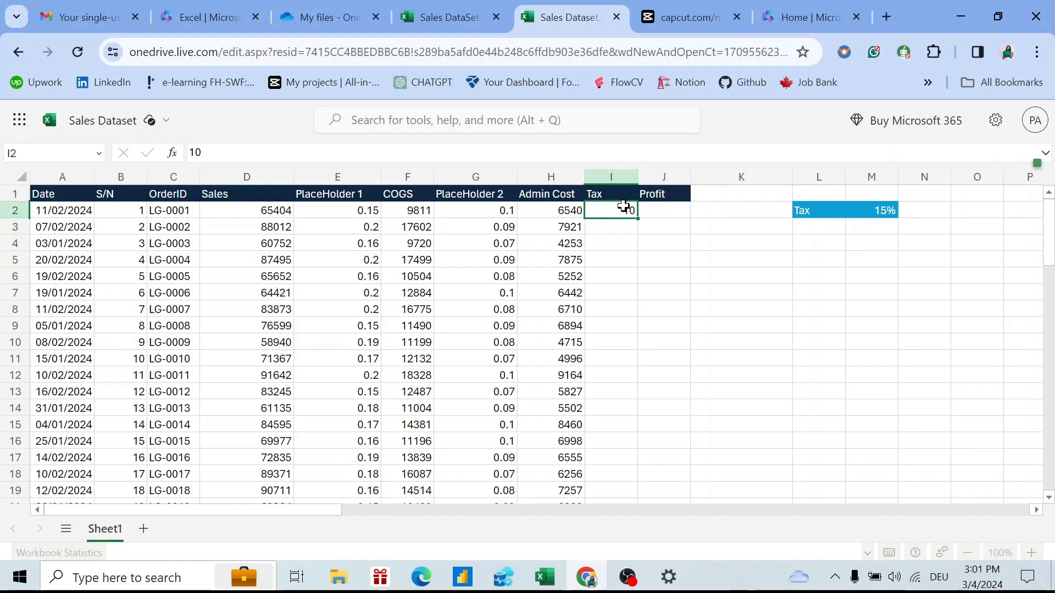
left_click(132, 213)
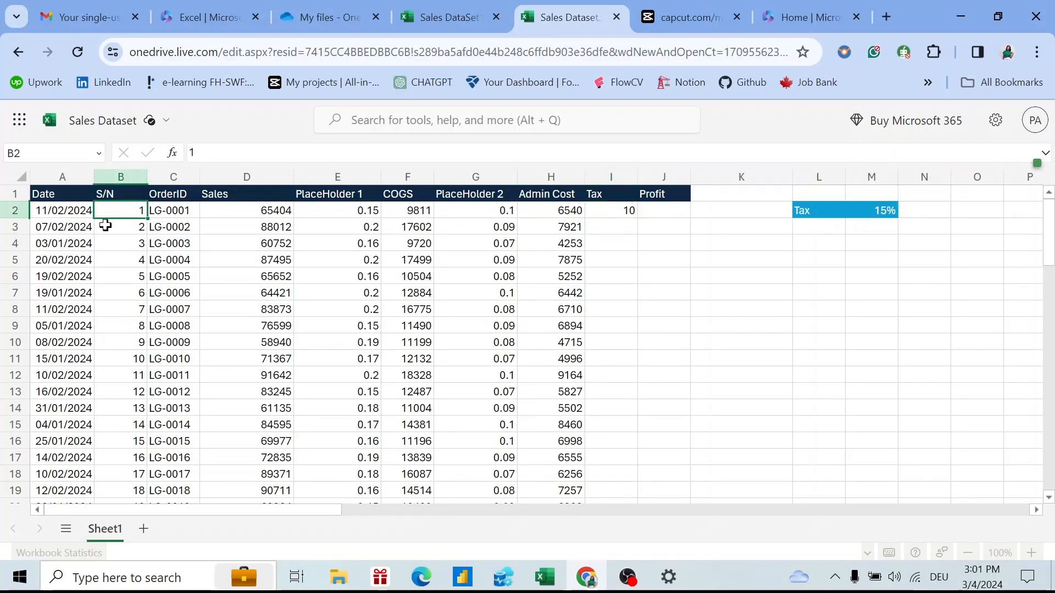
Copy column A and paste it back as values only to freeze the dates.
left_click(73, 212)
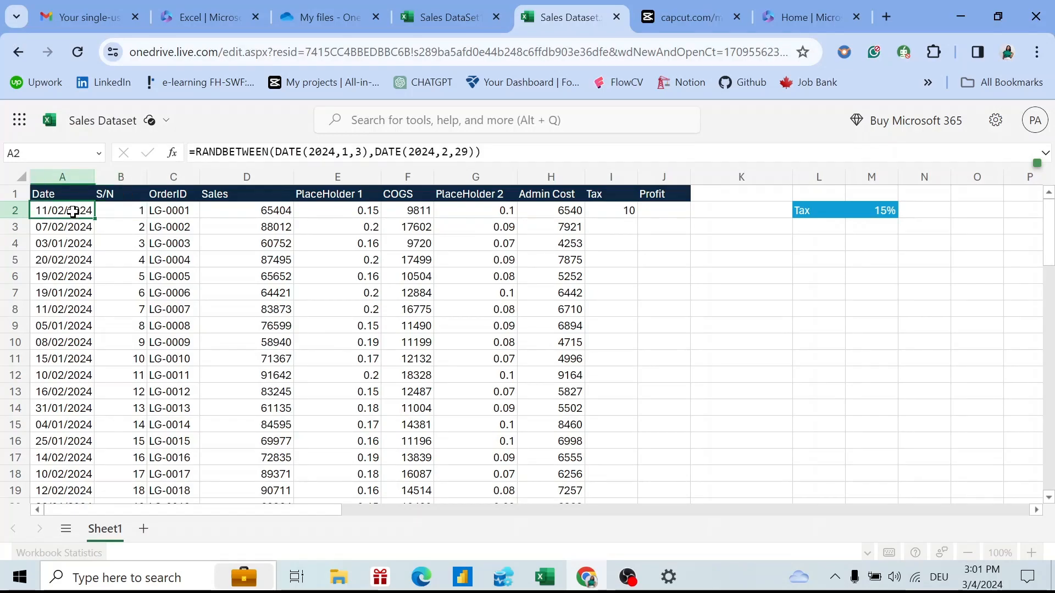
left_click(64, 177)
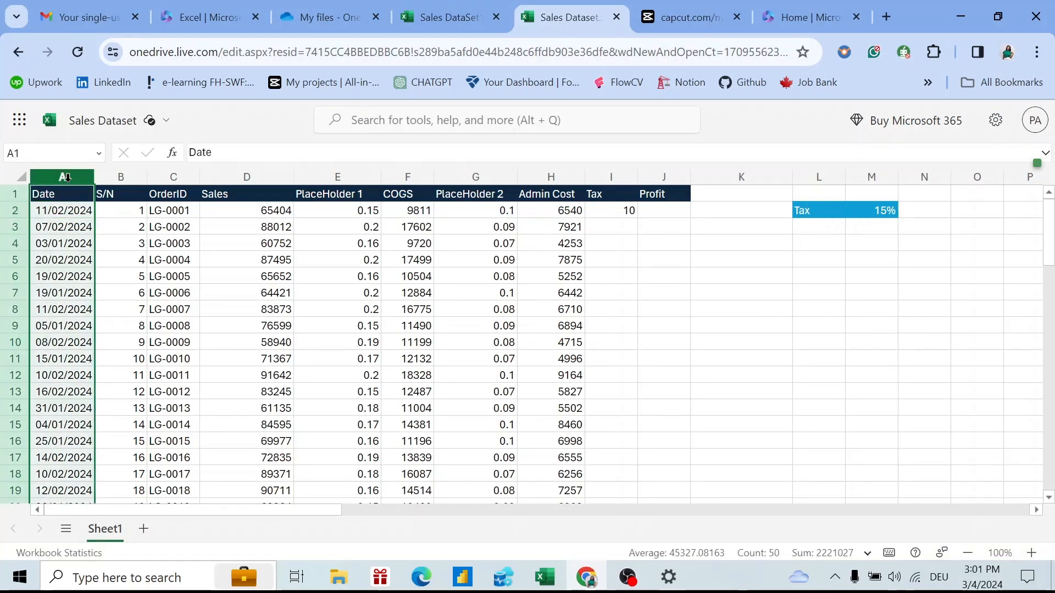
key("ctrl+c")
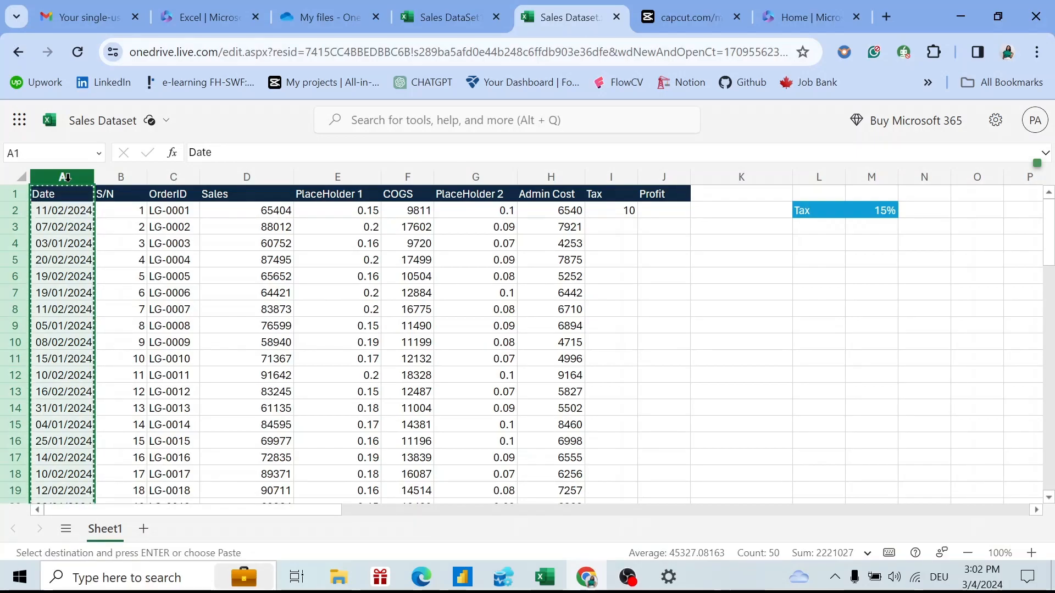
right_click(67, 183)
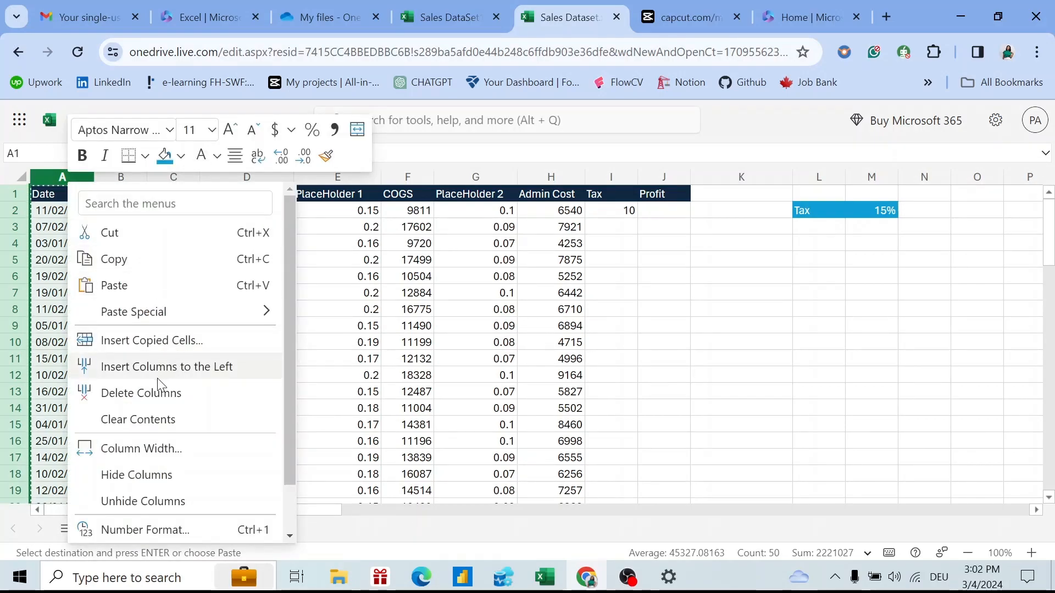
mouse_move(195, 316)
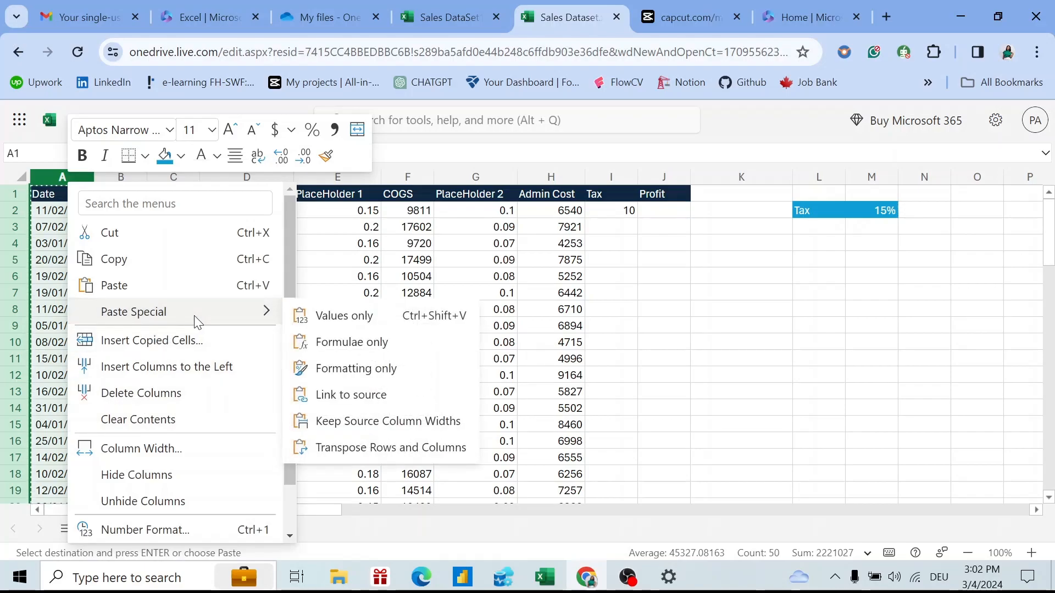
left_click(364, 318)
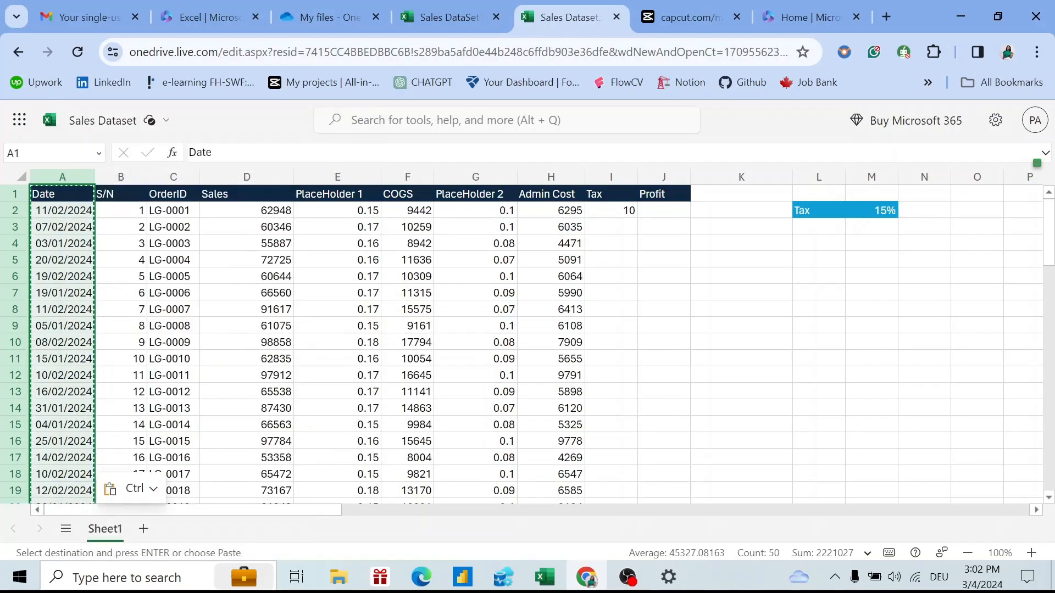
left_click(726, 289)
double_click(727, 289)
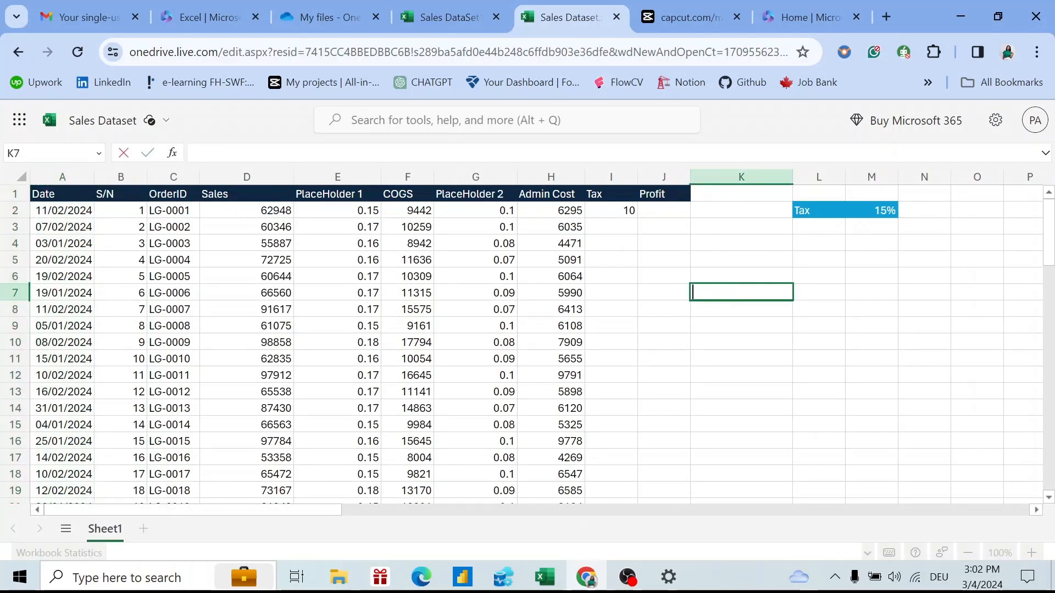
left_click(74, 212)
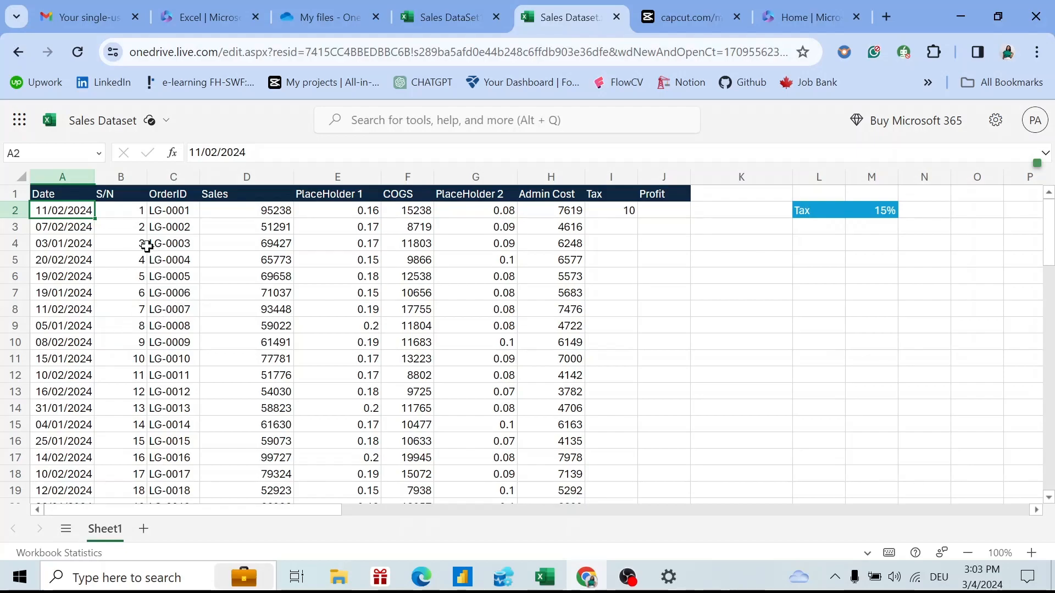
left_click(128, 211)
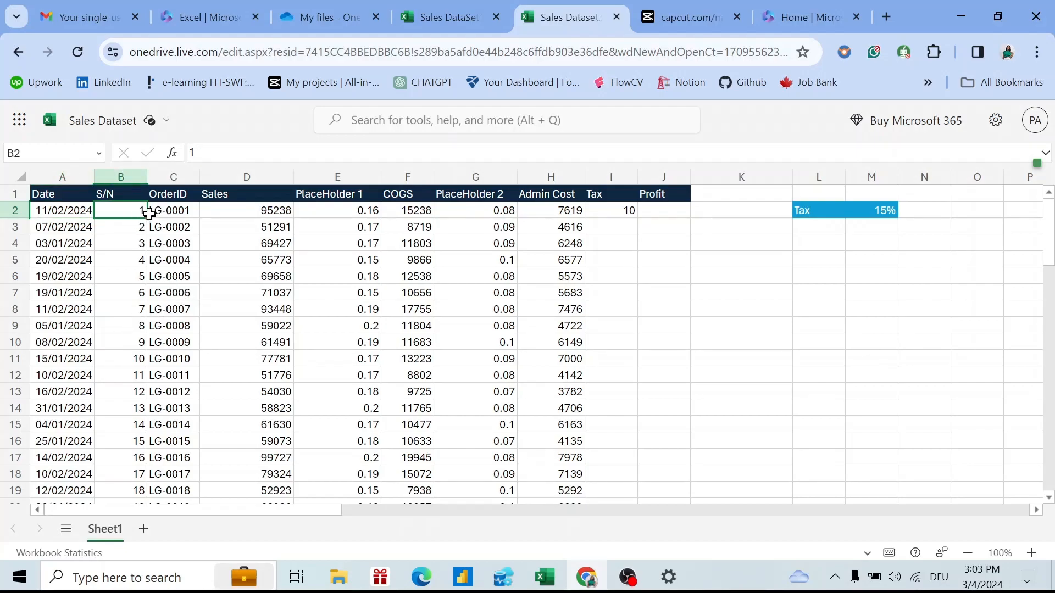
left_click(181, 211)
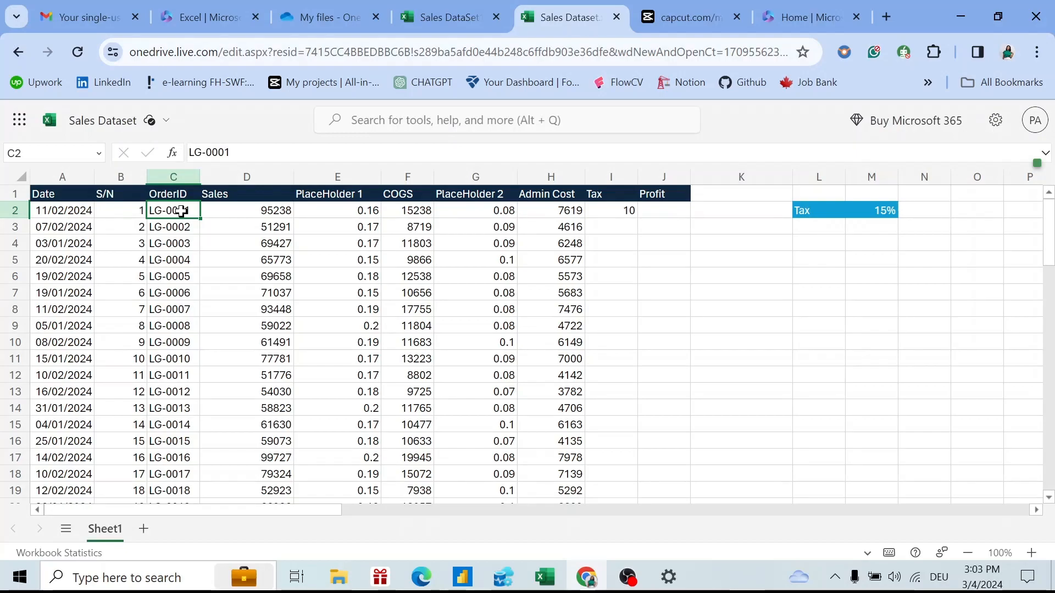
left_click(261, 214)
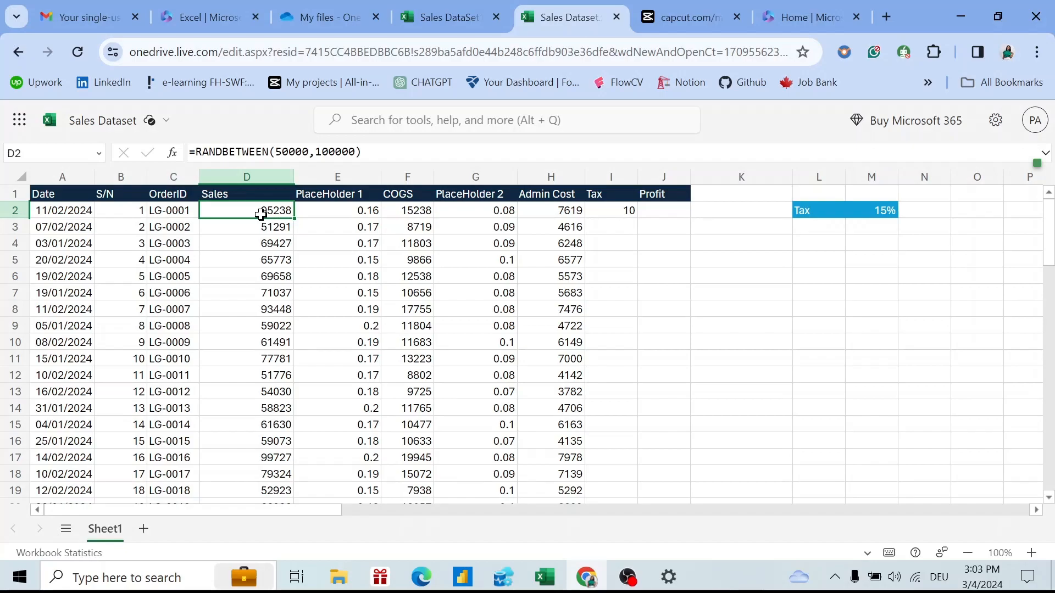
left_click(260, 174)
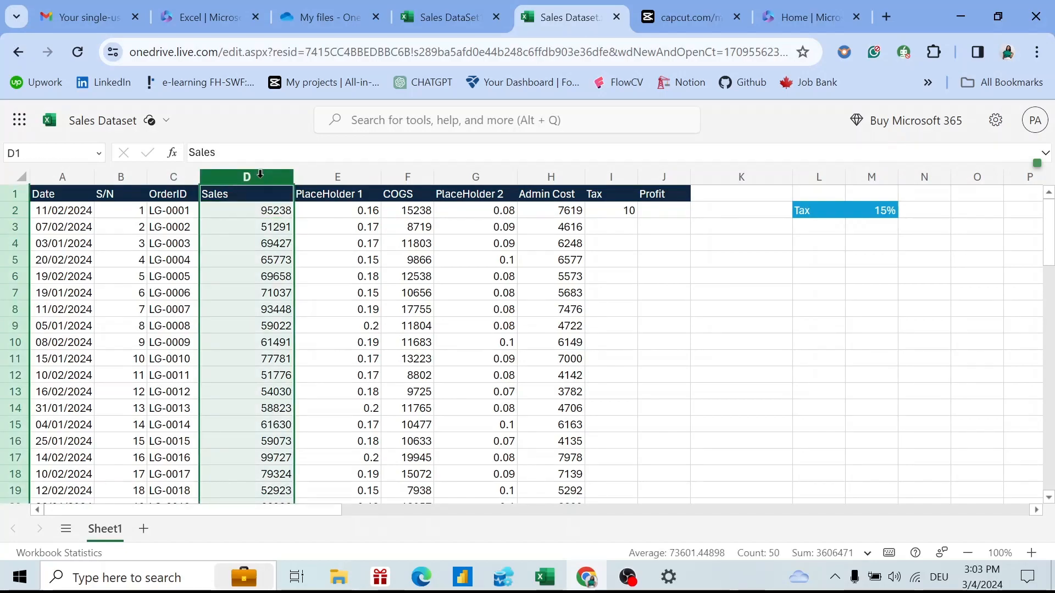
key("ctrl+c")
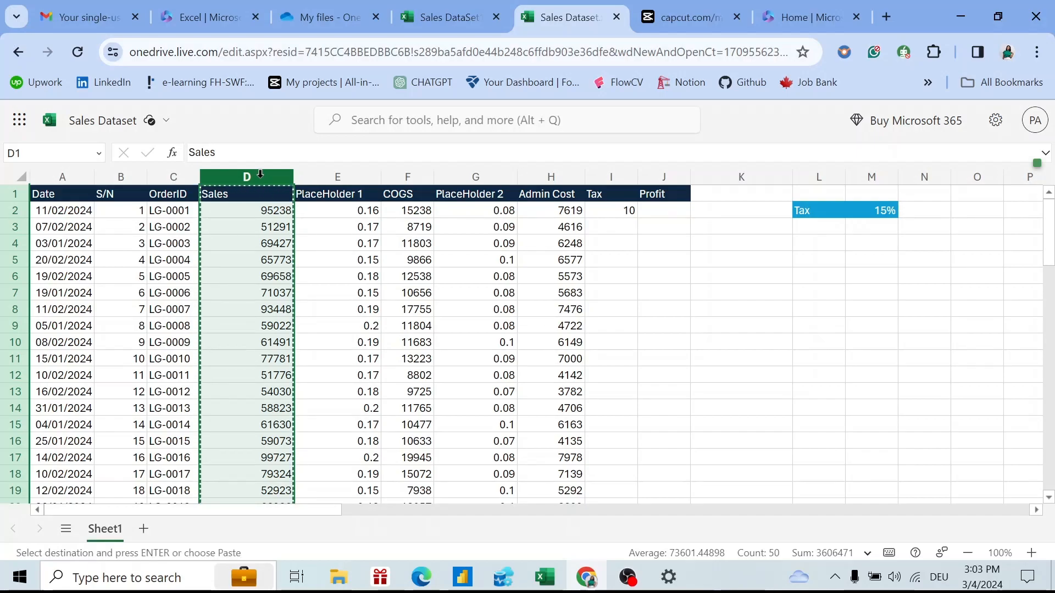
right_click(261, 174)
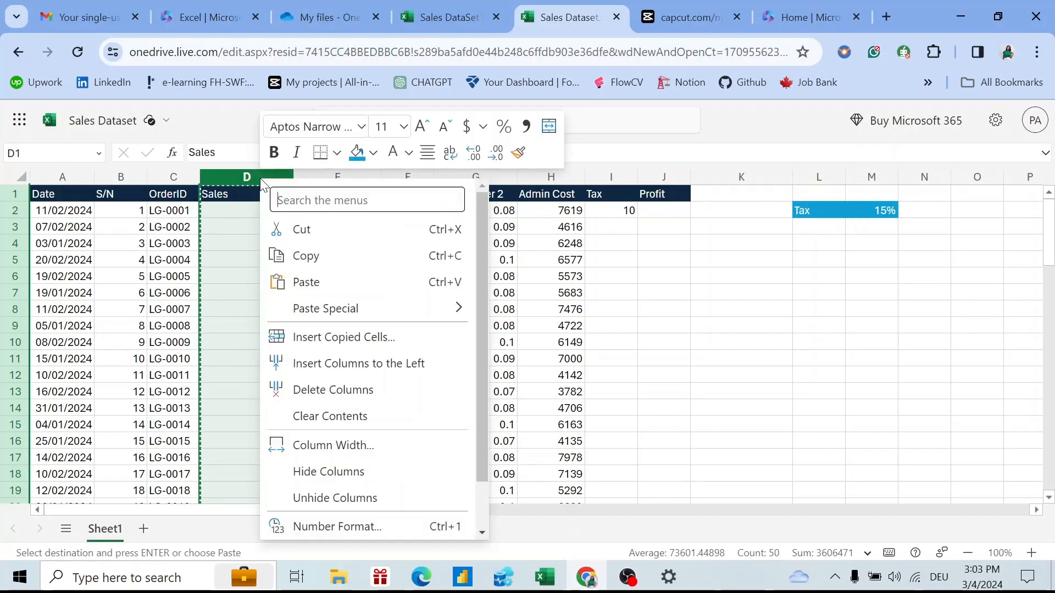
mouse_move(370, 308)
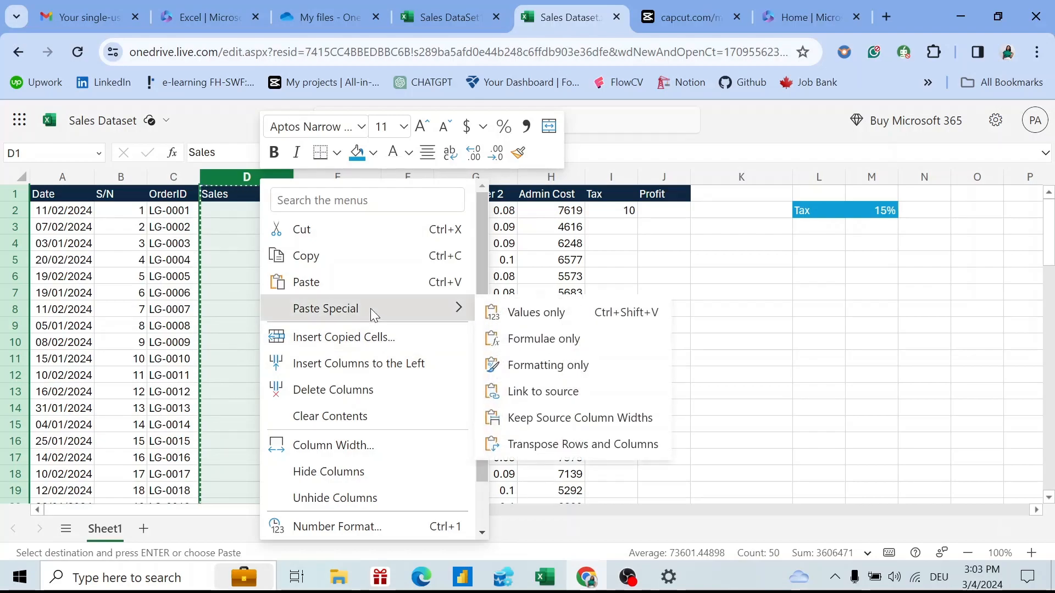
left_click(531, 312)
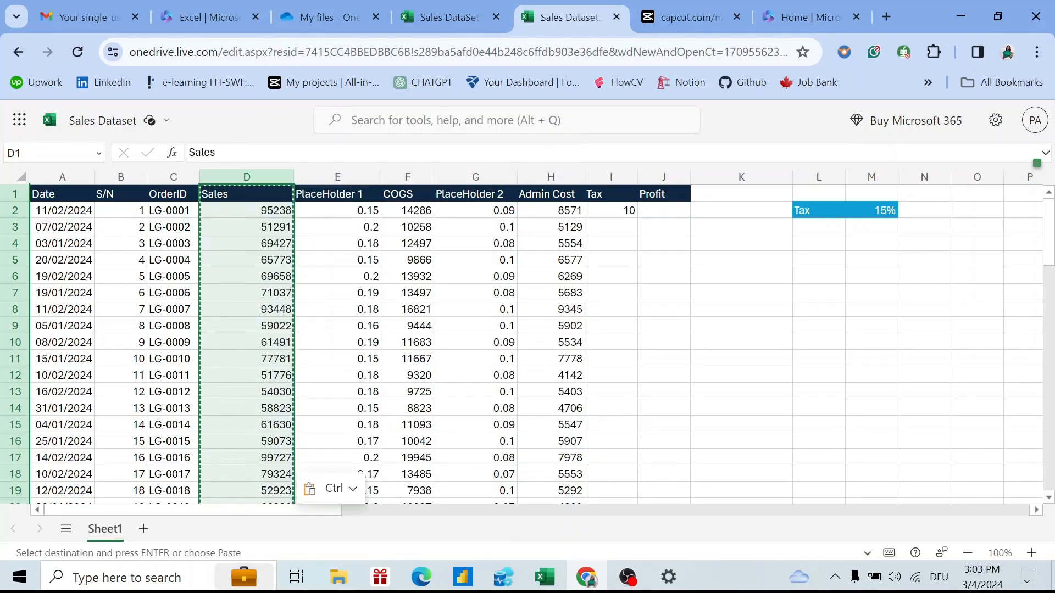
left_click(297, 165)
key("Escape")
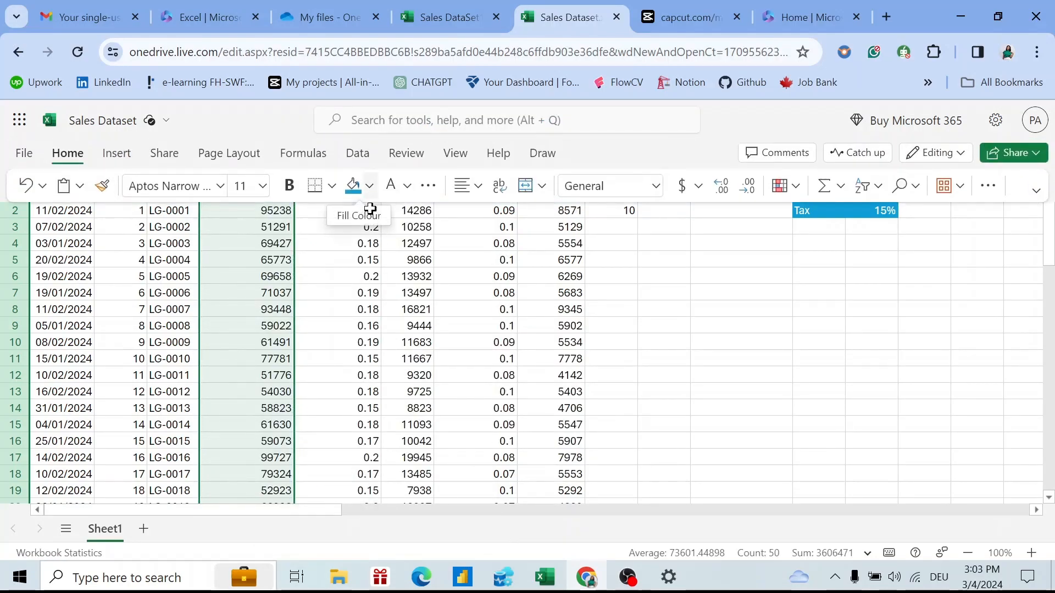
key("Escape")
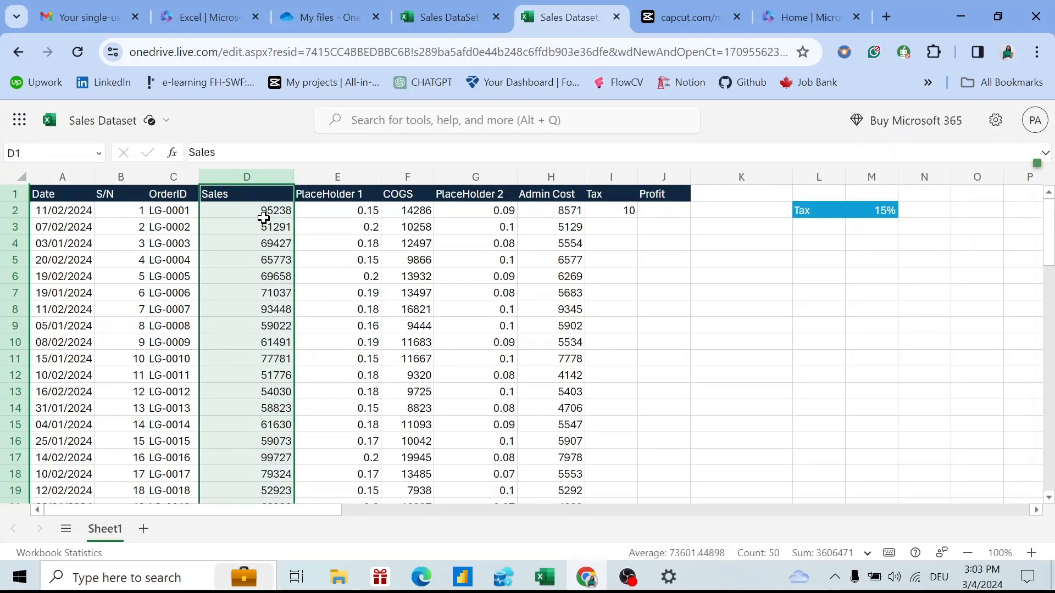
left_click(264, 211)
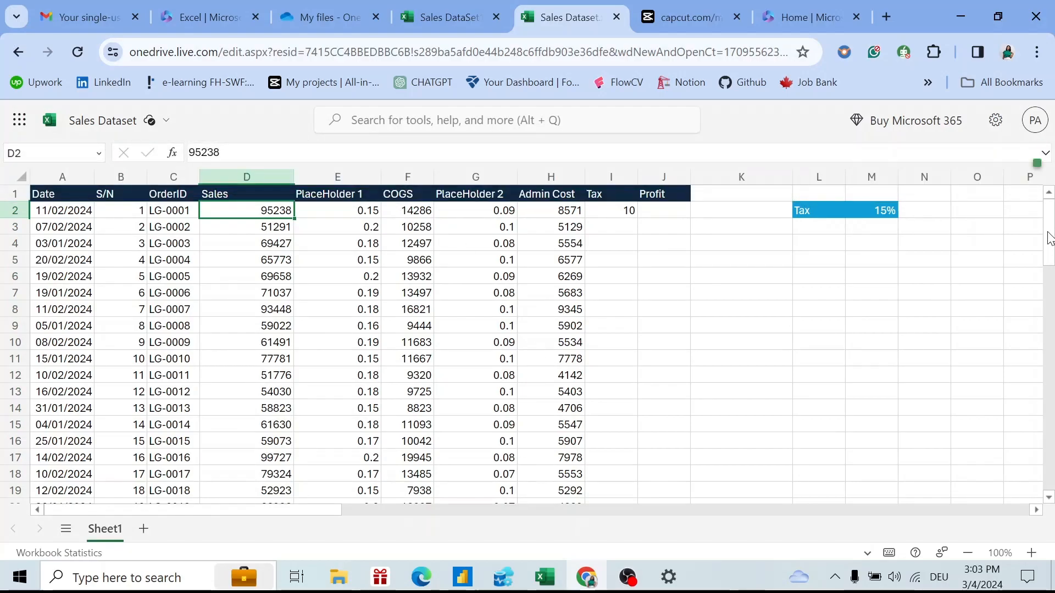
Hide column E (PlaceHolder 1) using Hide Columns from its header menu.
left_click(362, 175)
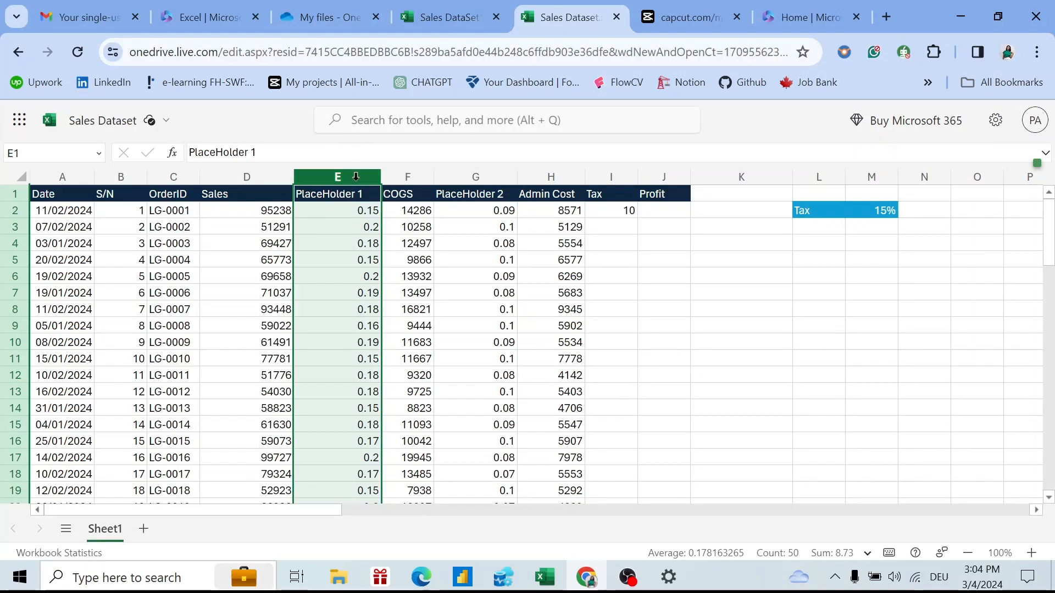
left_click(414, 195)
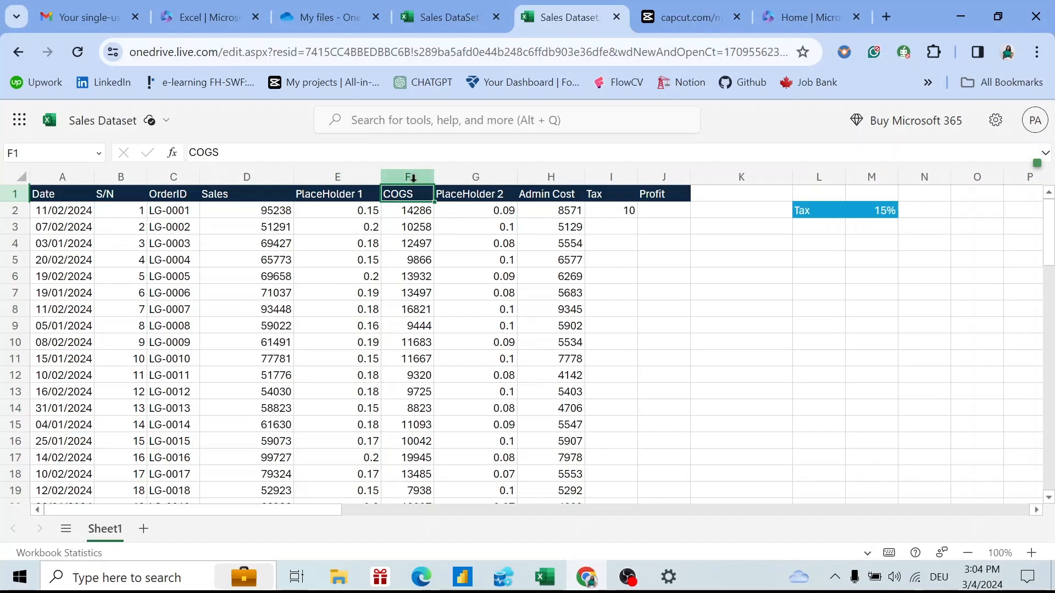
left_click(413, 178)
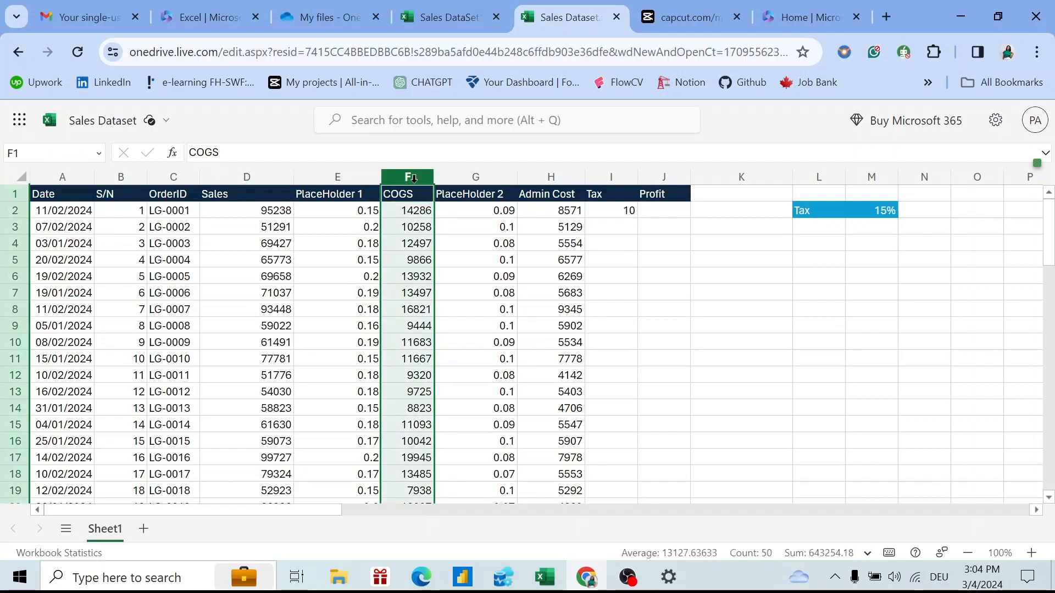
left_click(329, 177)
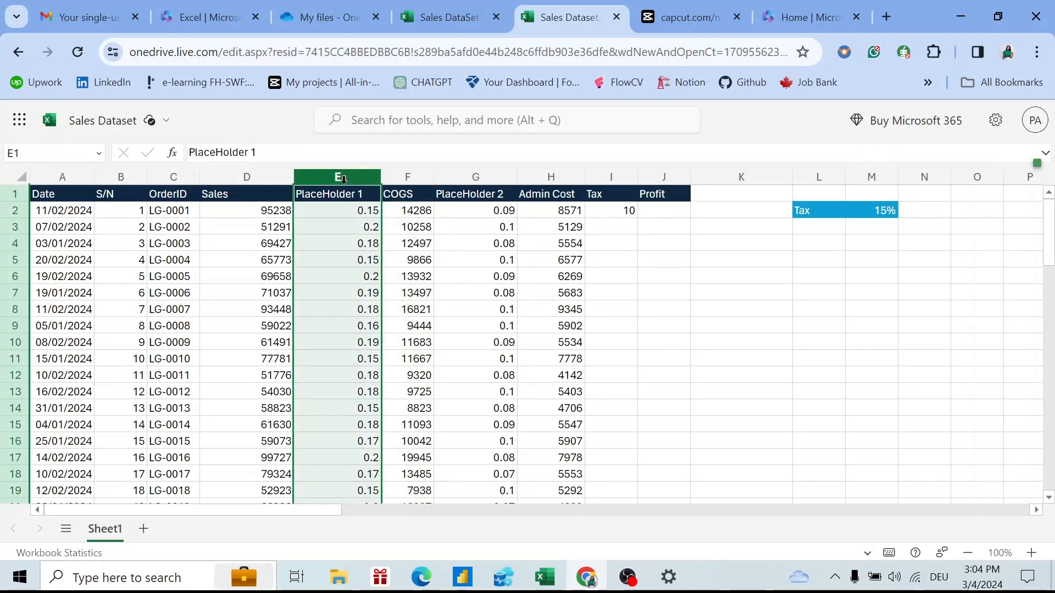
right_click(345, 190)
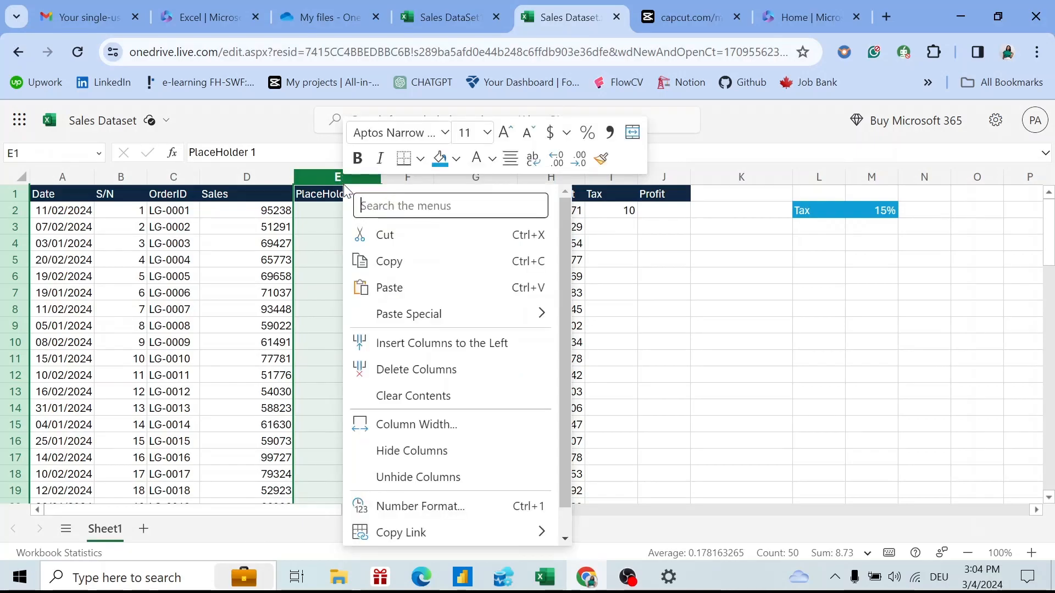
left_click(413, 451)
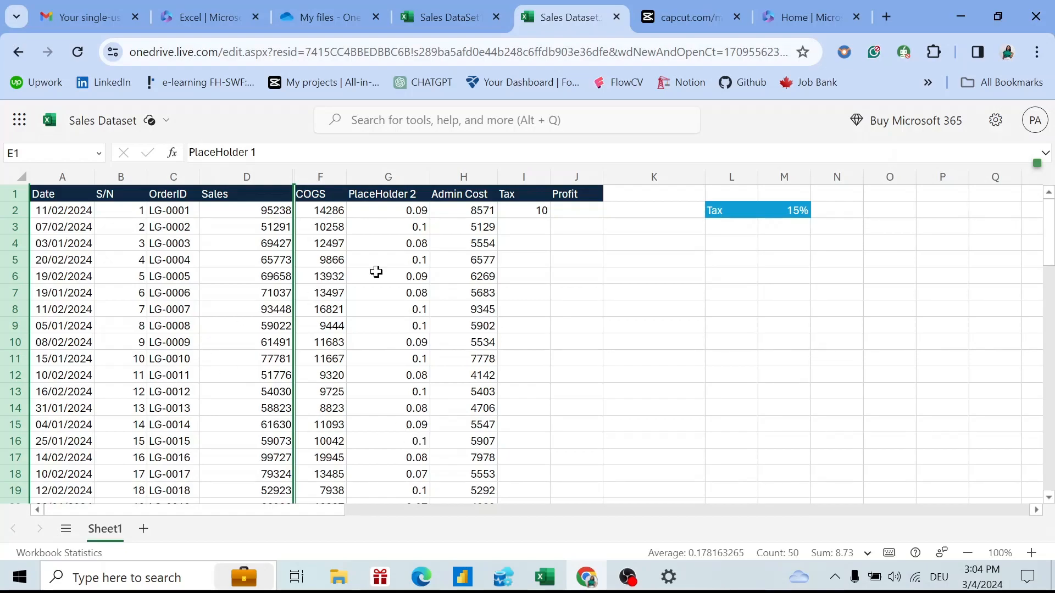
mouse_move(293, 179)
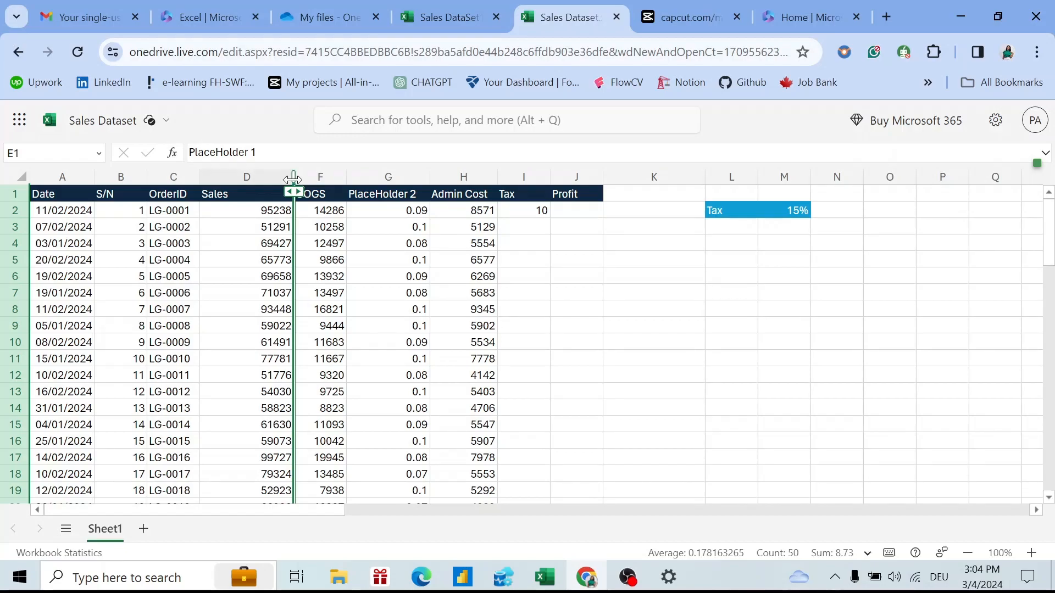
right_click(292, 179)
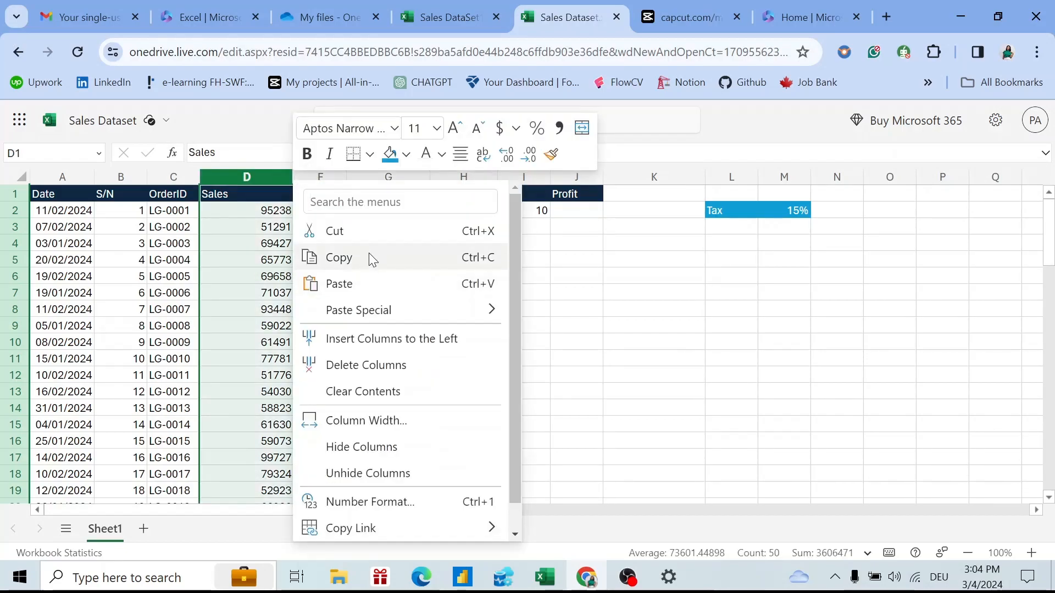
Unhide column E and widen it so the PlaceHolder 1 rates show again.
left_click(369, 473)
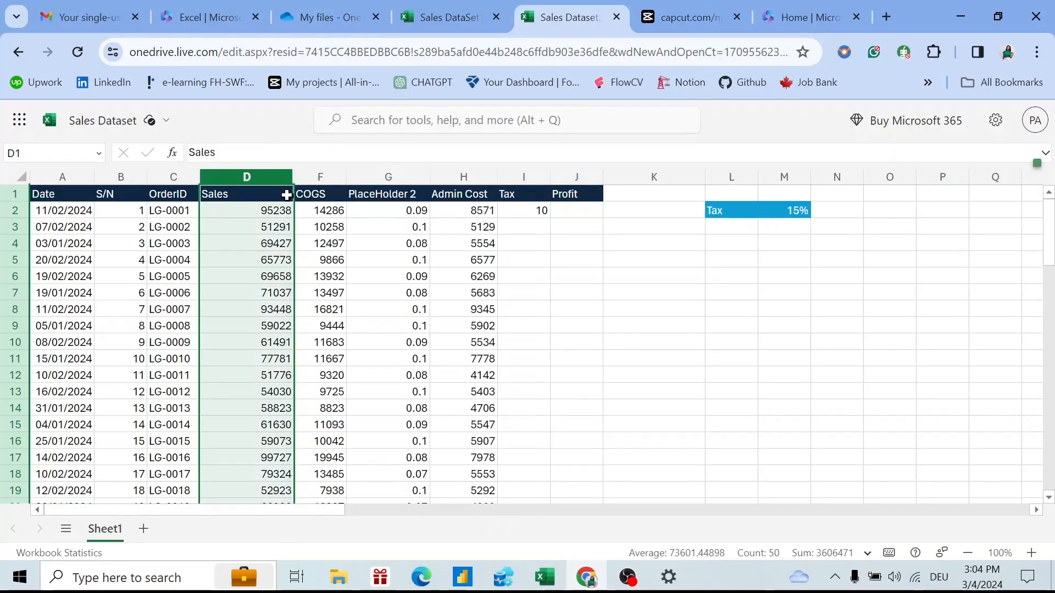
left_click_drag(294, 179, 369, 181)
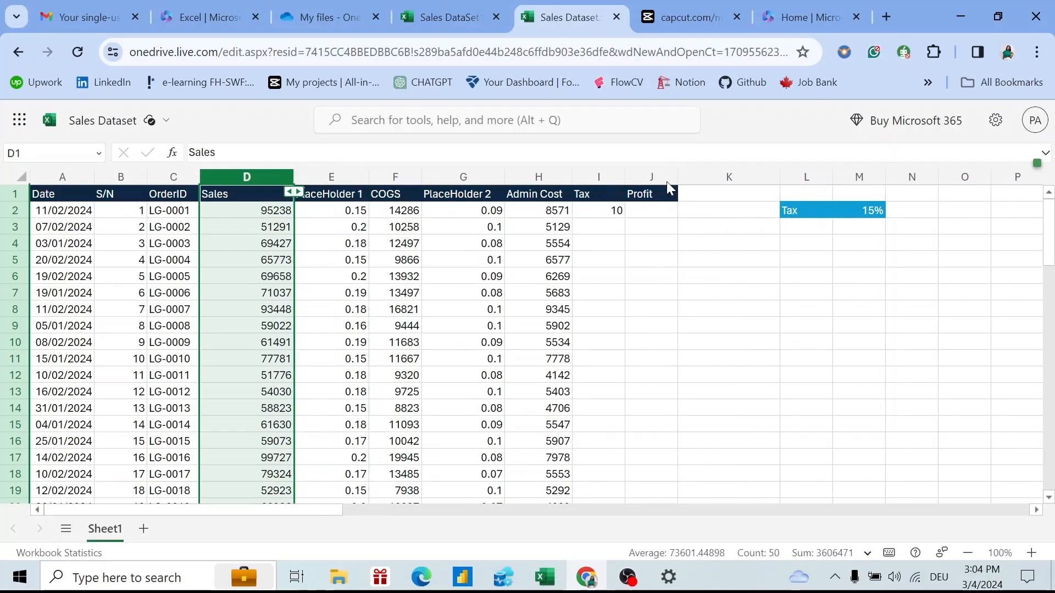
left_click(403, 176)
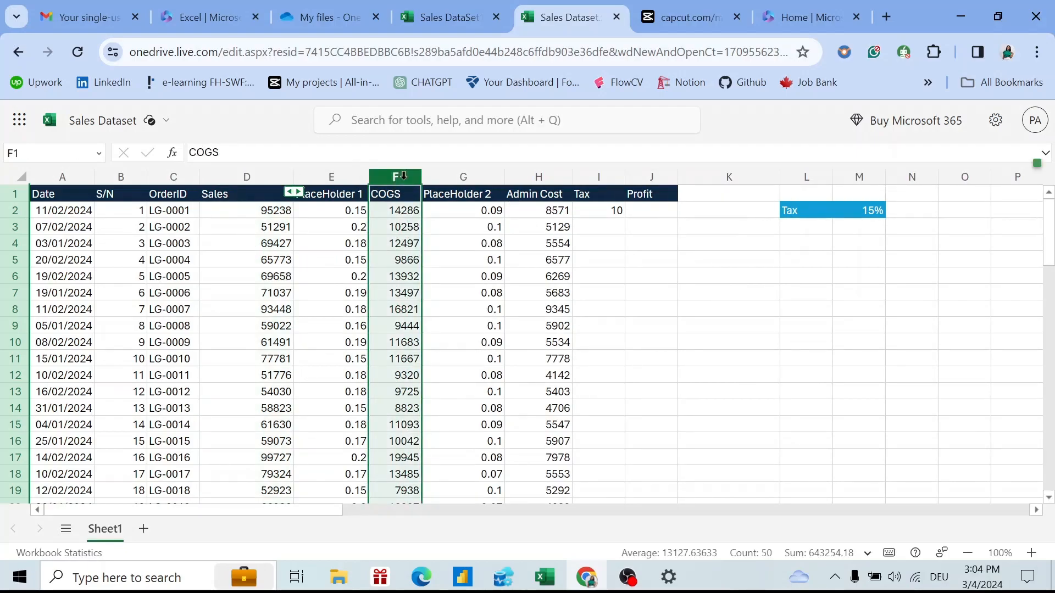
Copy the COGS column F and paste it back as values only.
left_click(406, 213)
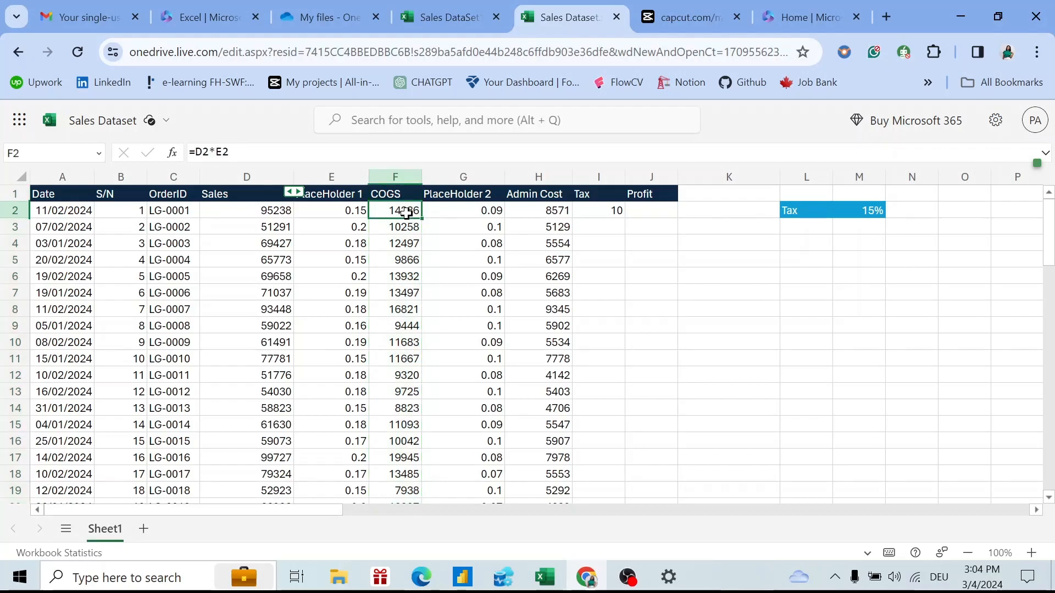
double_click(407, 213)
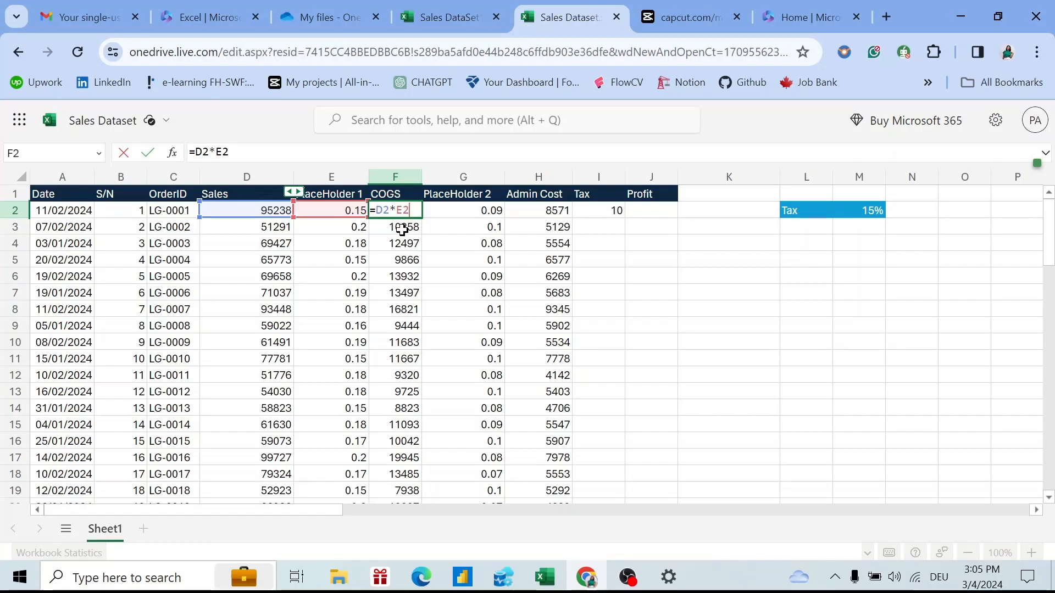
left_click(402, 175)
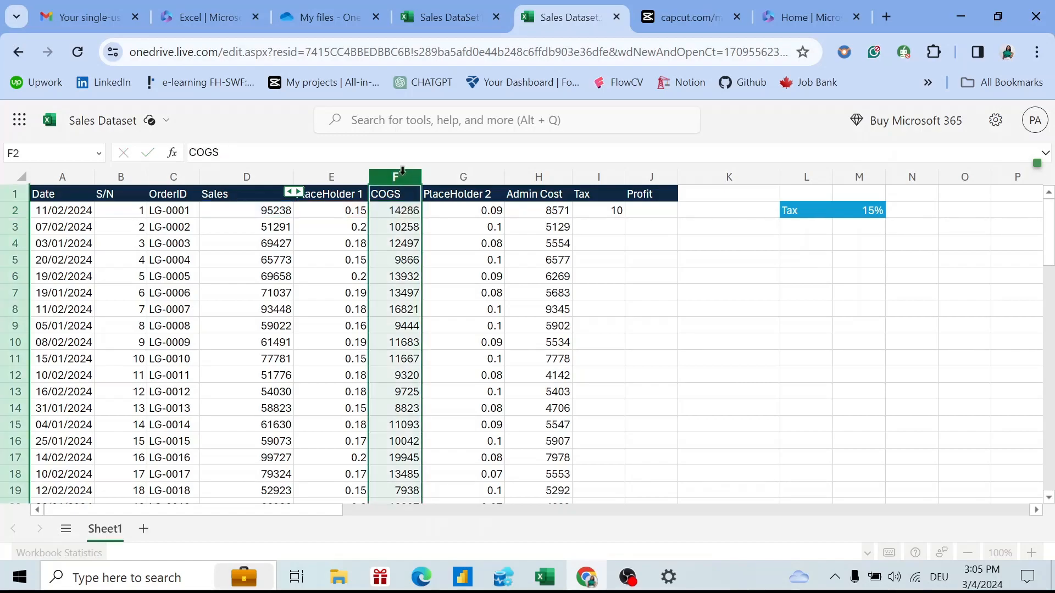
key("ctrl+c")
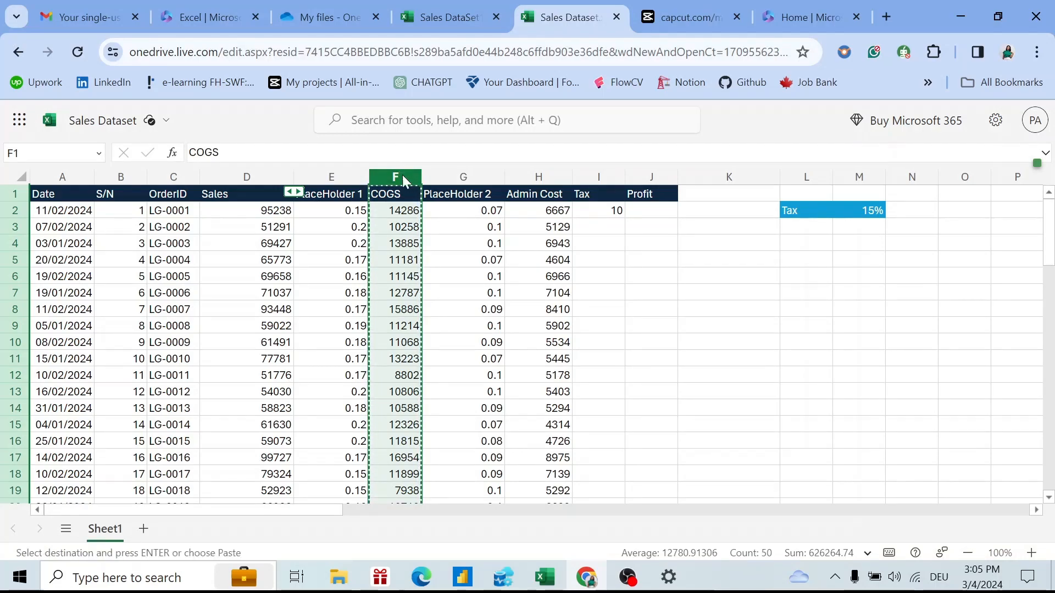
right_click(402, 171)
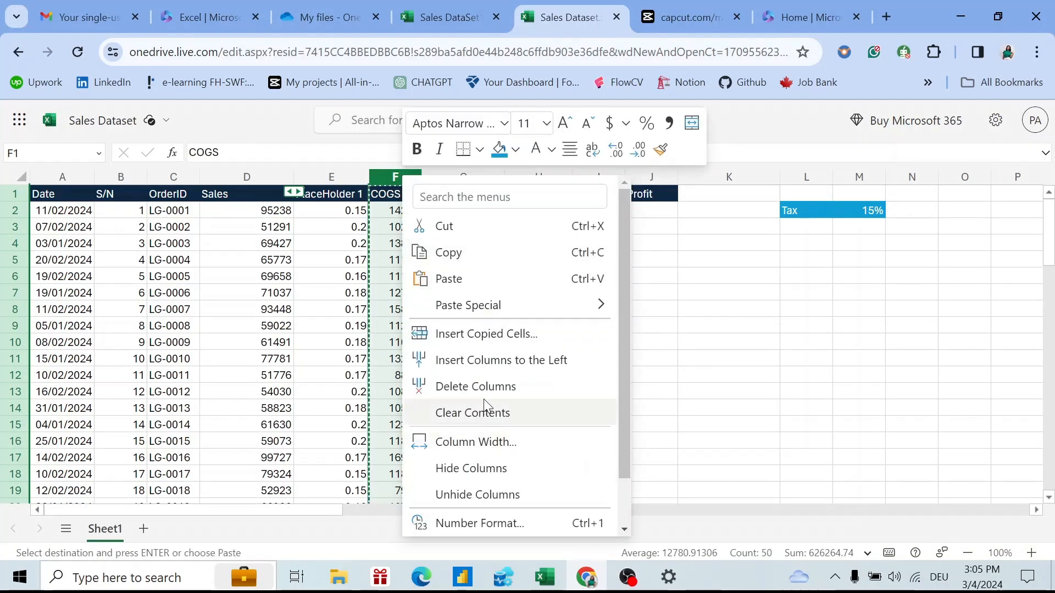
mouse_move(496, 309)
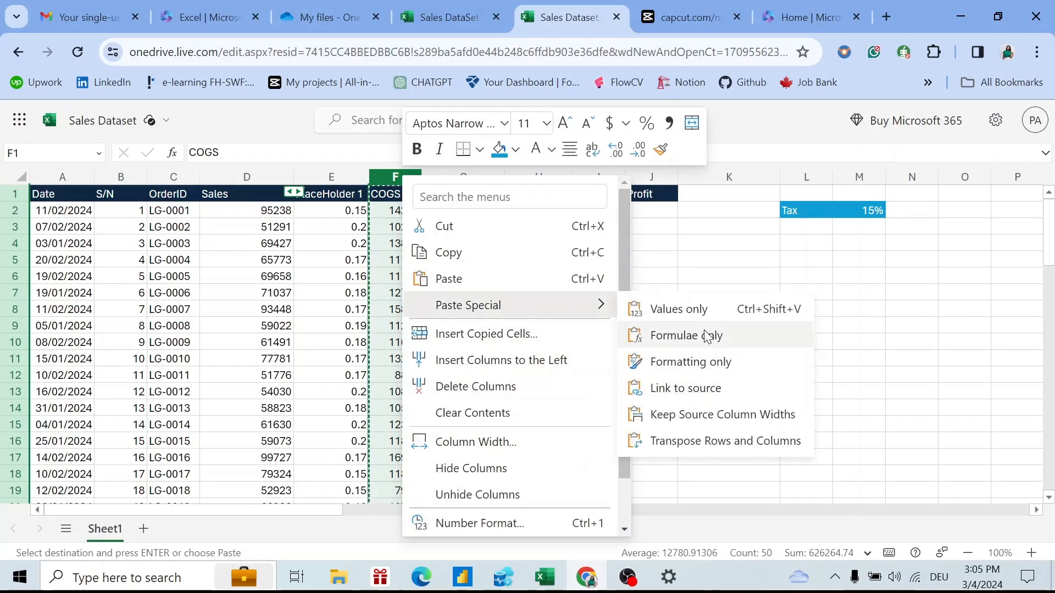
left_click(713, 308)
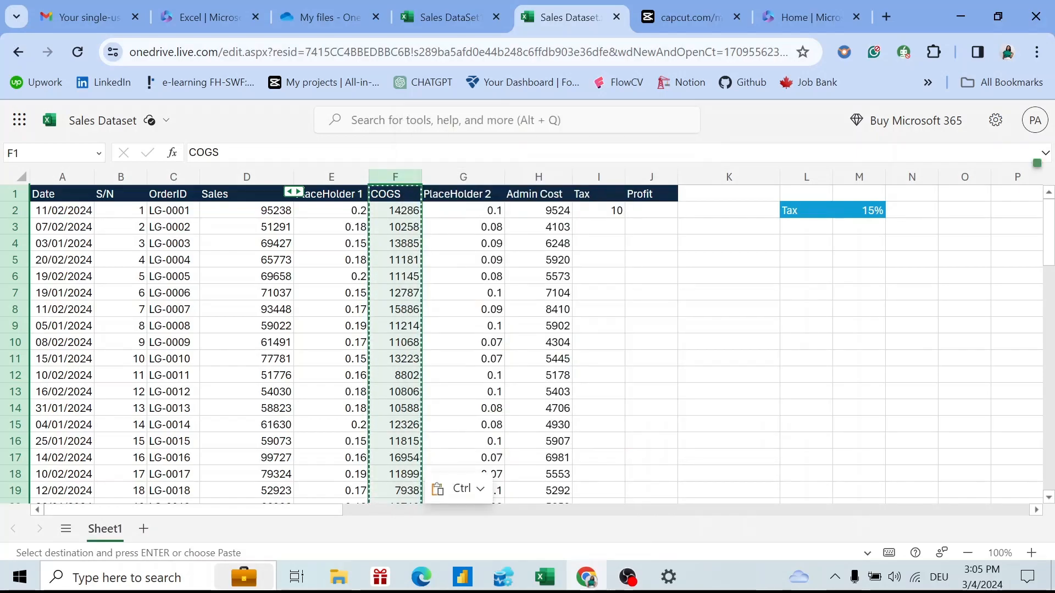
key("Escape")
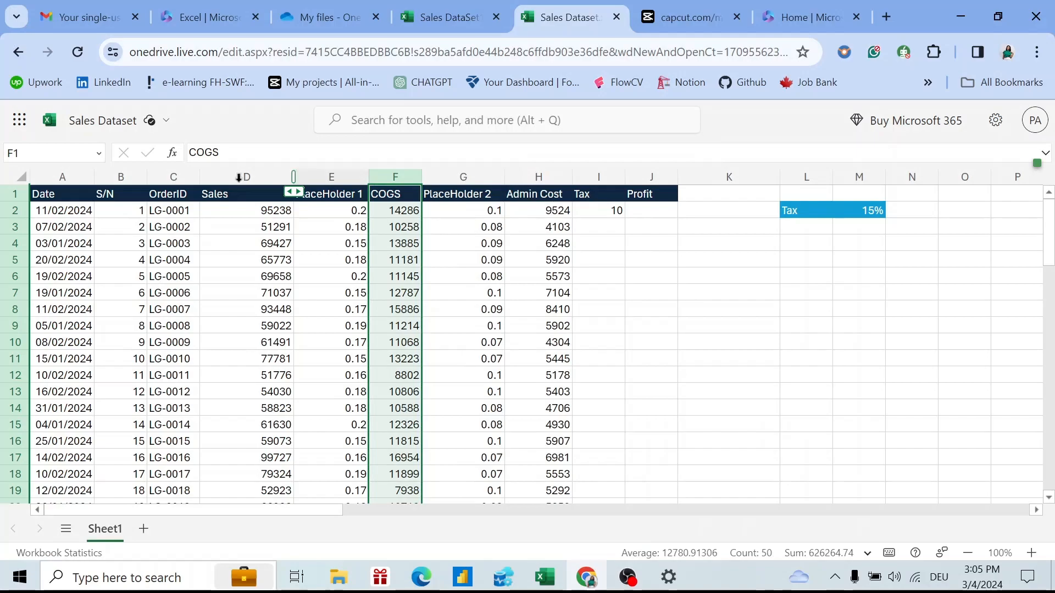
Delete column E (PlaceHolder 1) so COGS follows Sales.
left_click(341, 176)
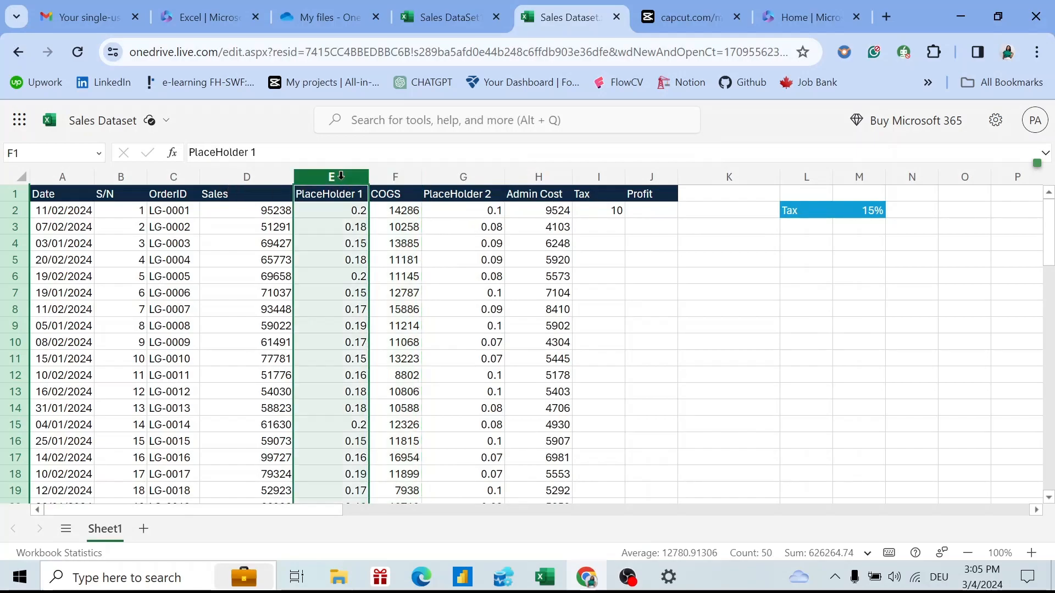
left_click(401, 214)
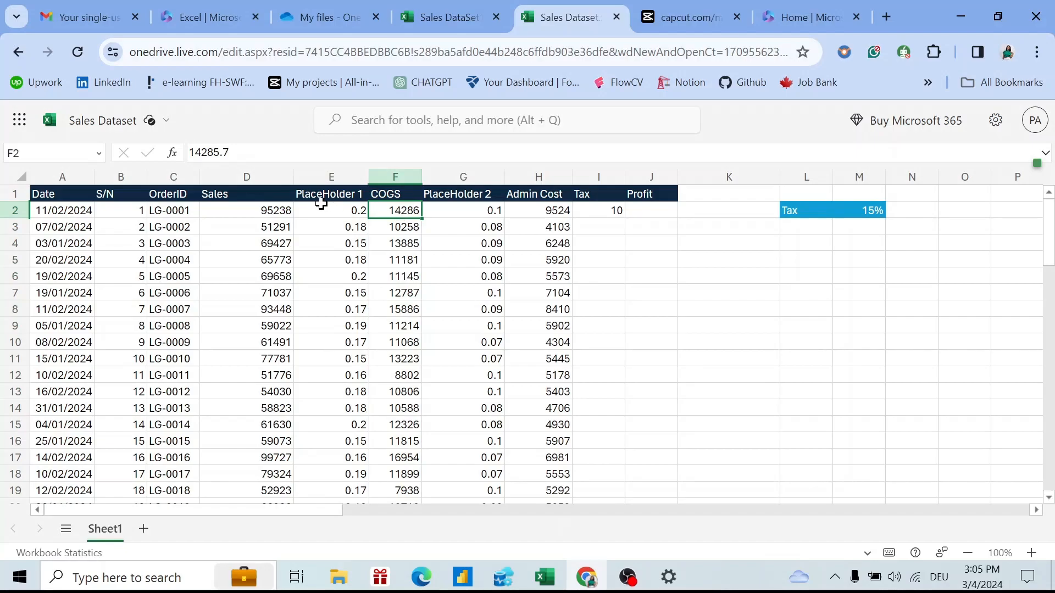
left_click(333, 176)
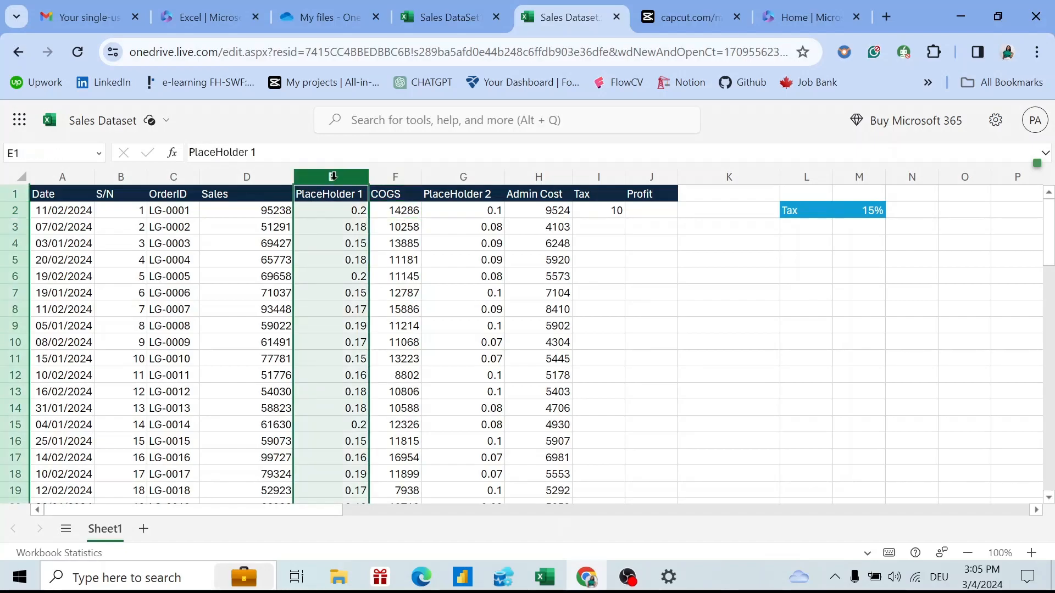
right_click(334, 179)
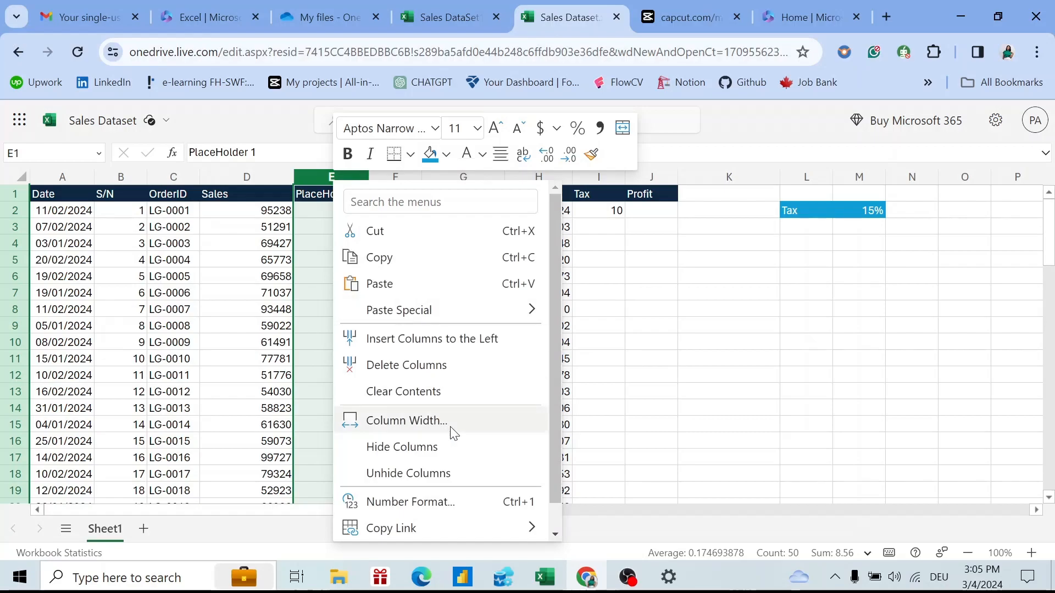
left_click(433, 365)
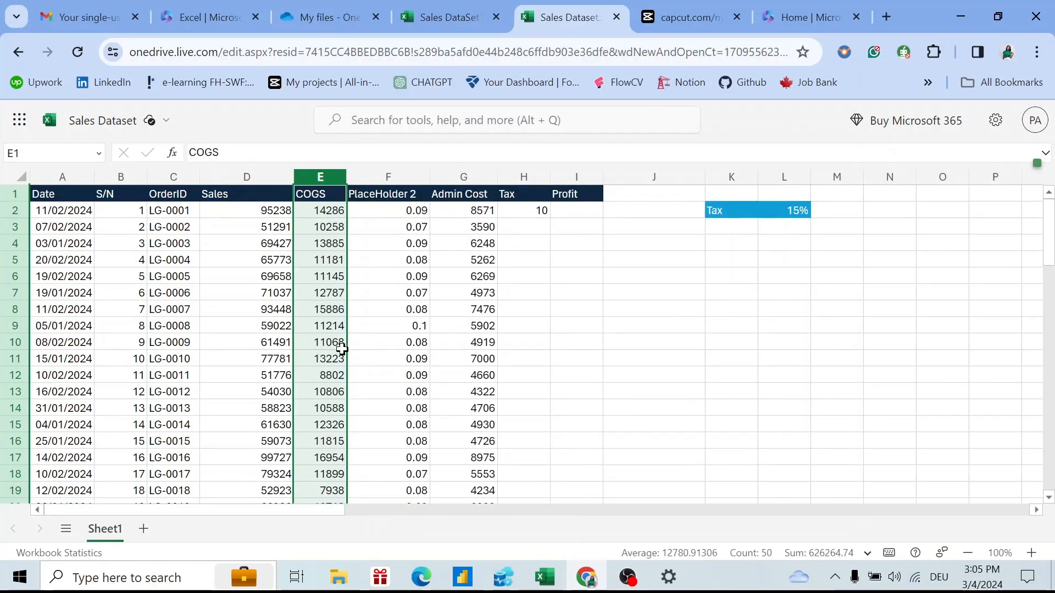
left_click(472, 173)
Copy the Admin Cost column and paste it back over itself as fixed values.
key("ctrl+c")
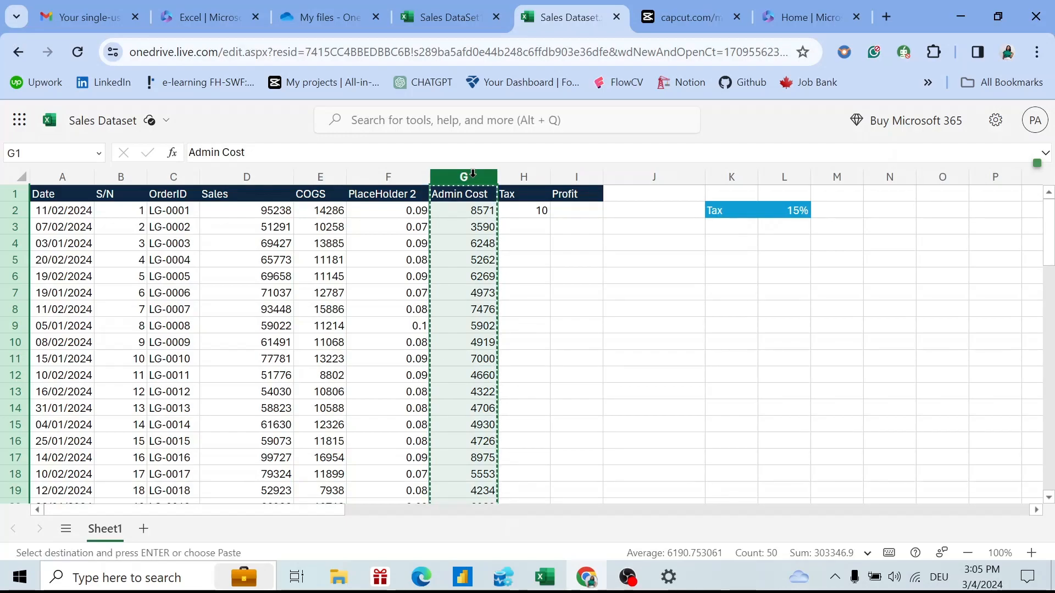
right_click(473, 174)
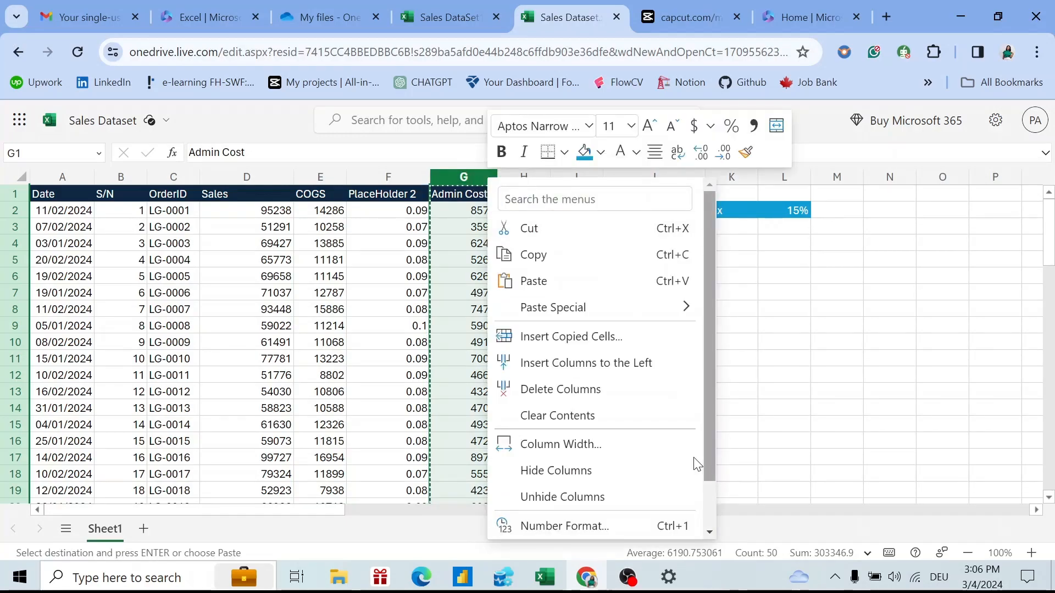
mouse_move(571, 306)
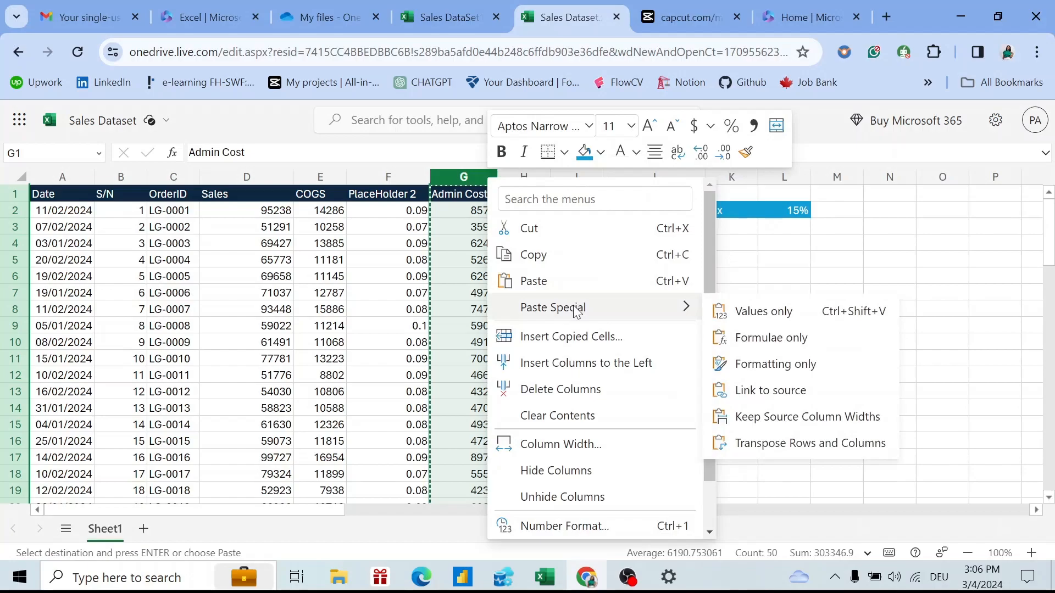
left_click(811, 308)
key("Escape")
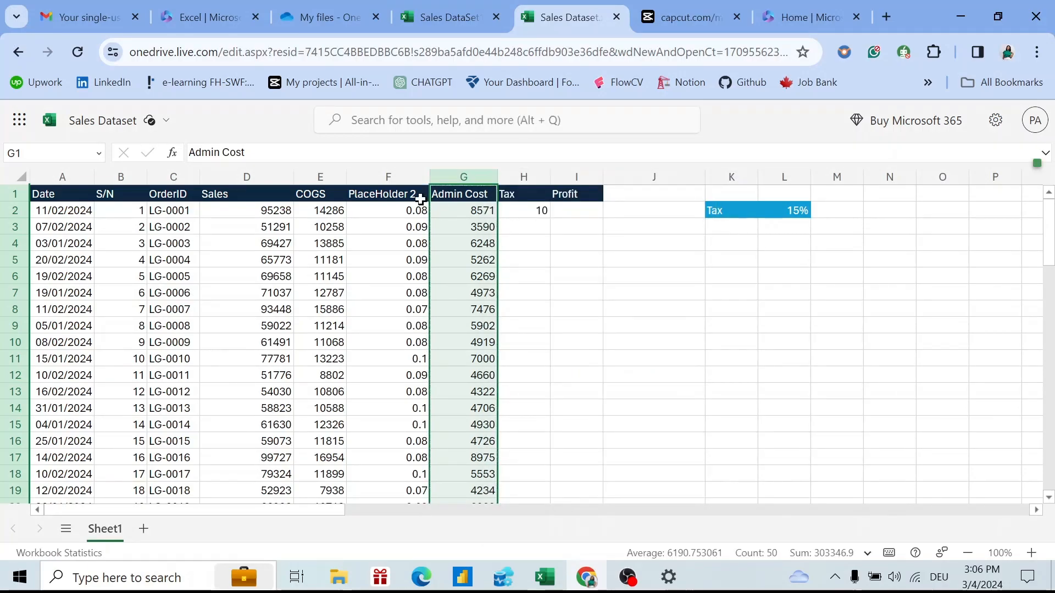
Delete the PlaceHolder 2 column so Admin Cost moves to column F.
left_click(372, 174)
right_click(372, 173)
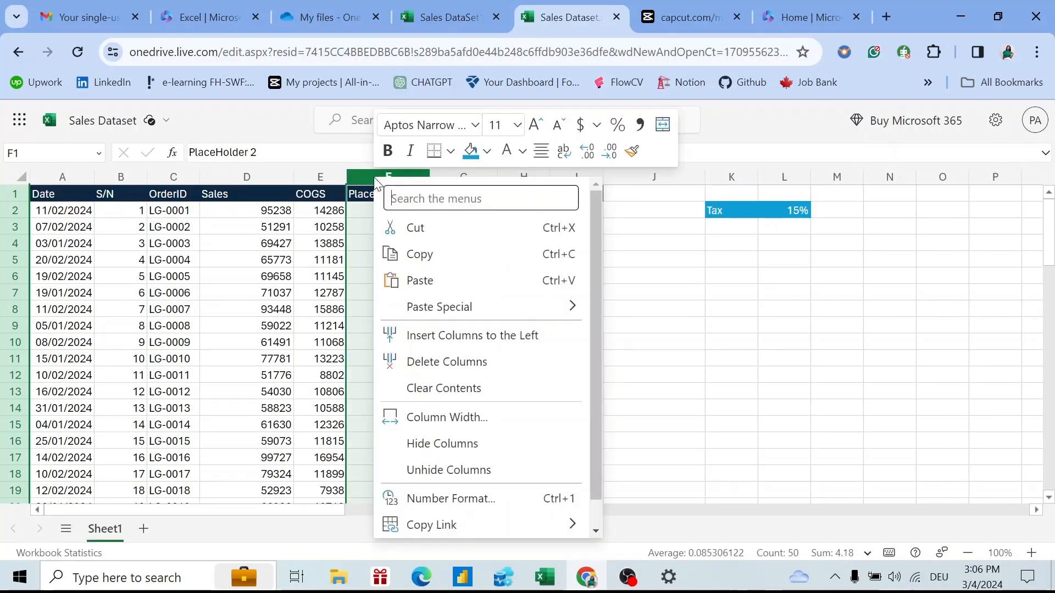
left_click(456, 365)
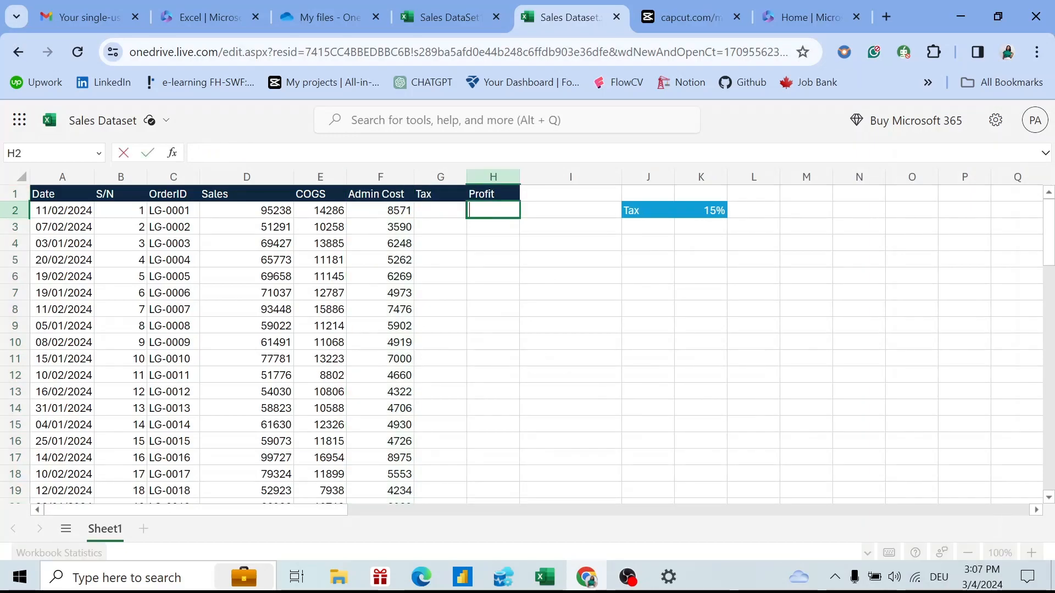
Insert a new column G before Tax and give it the heading 'Total Cost'.
left_click(443, 175)
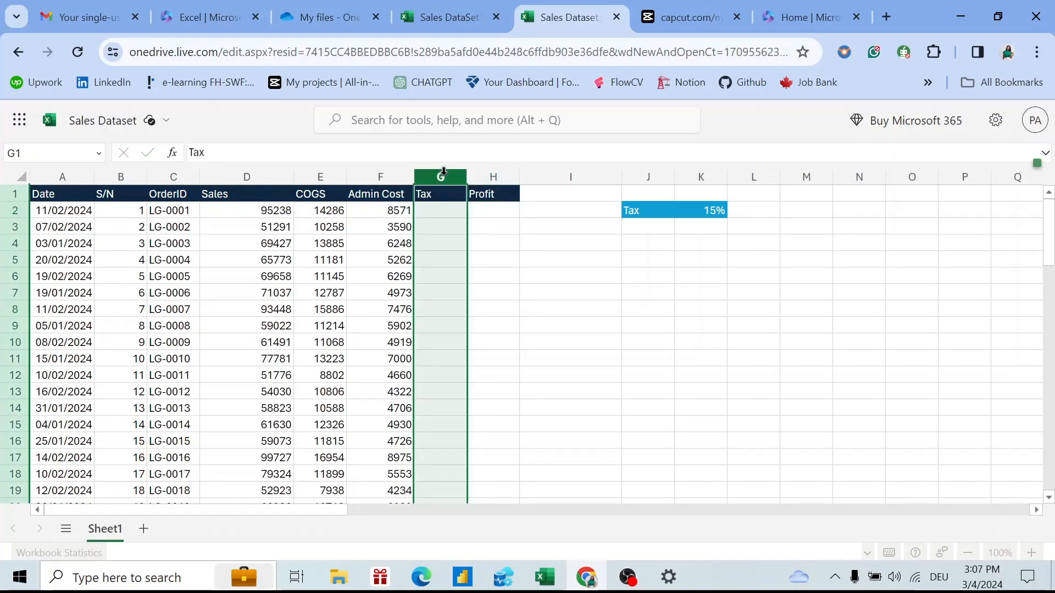
right_click(418, 181)
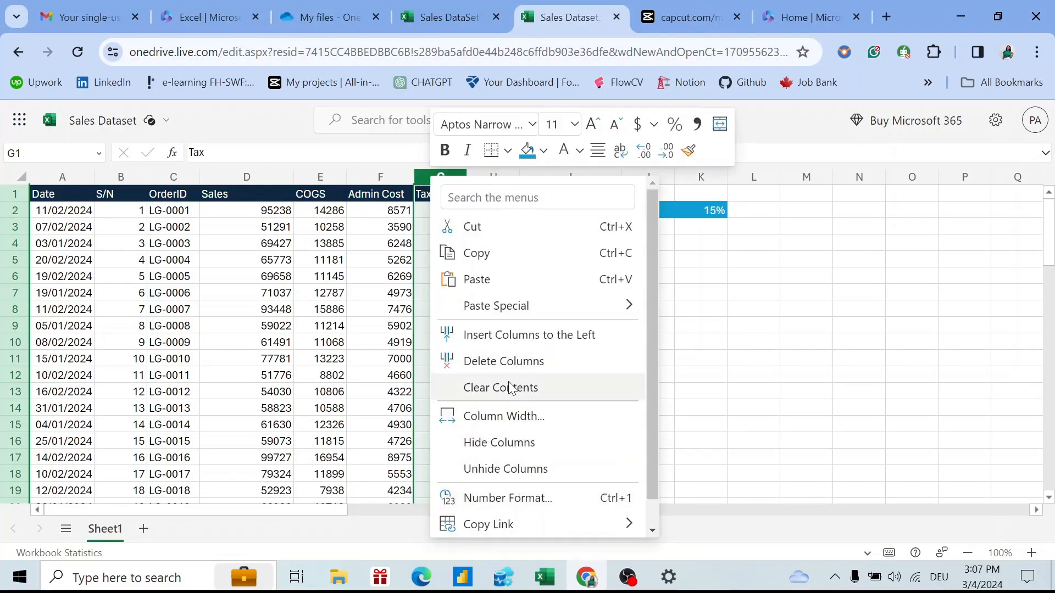
left_click(519, 334)
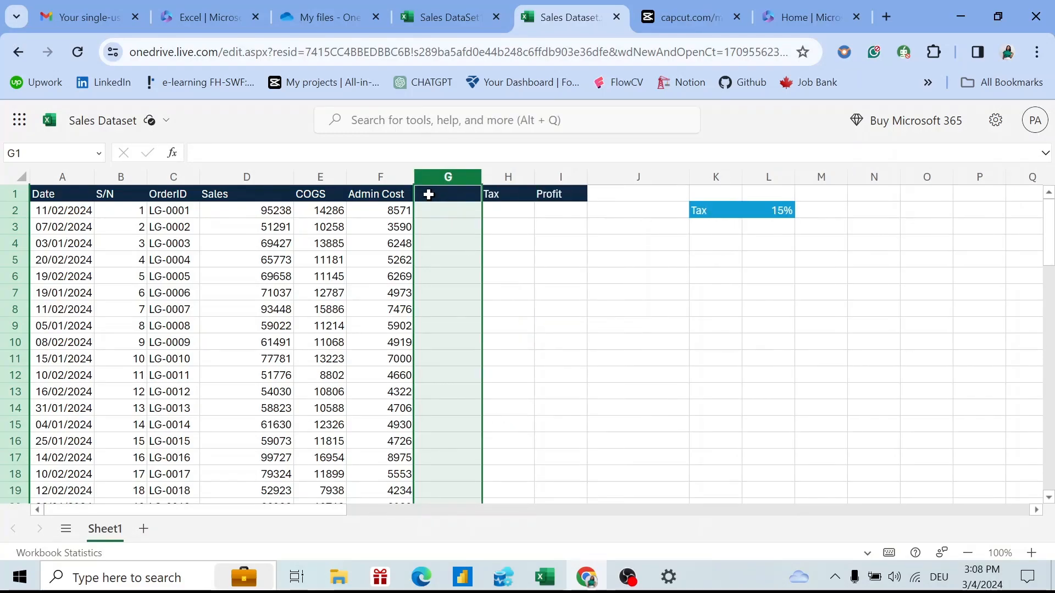
left_click(429, 194)
type("Z")
key("BackSpace")
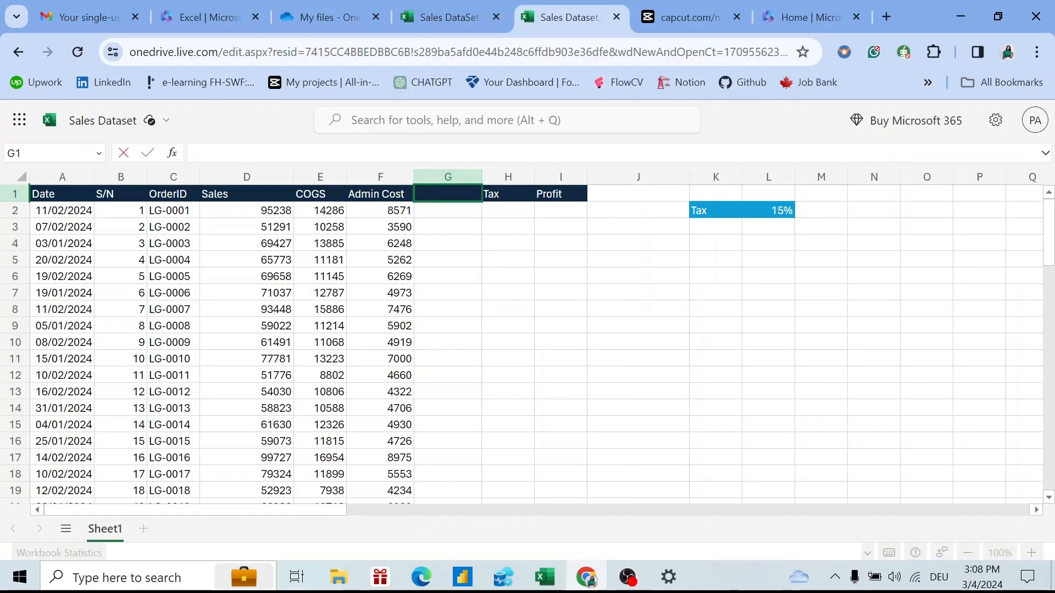
type("Total ")
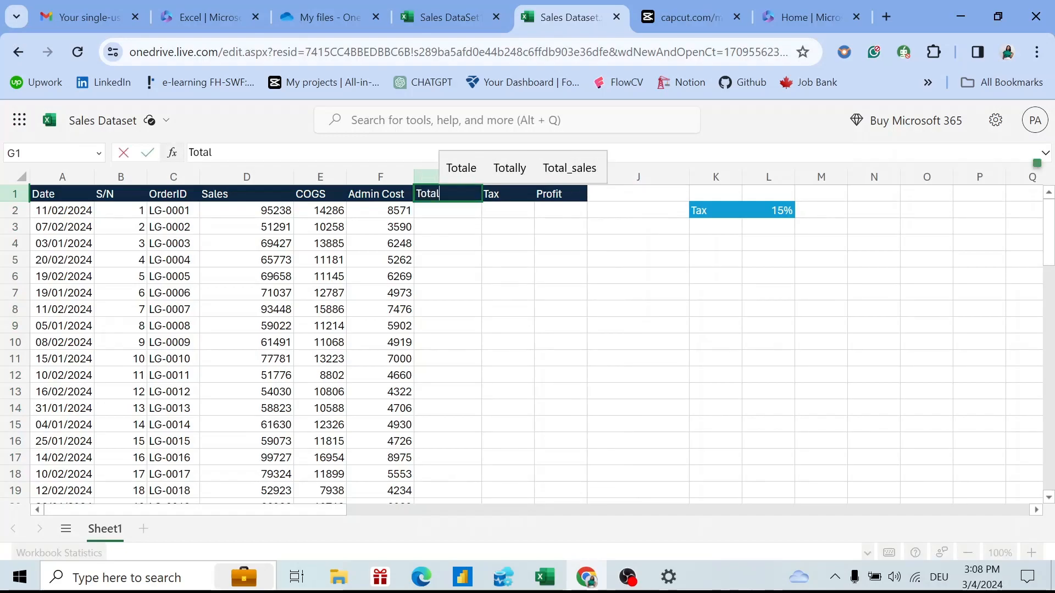
type("Cost")
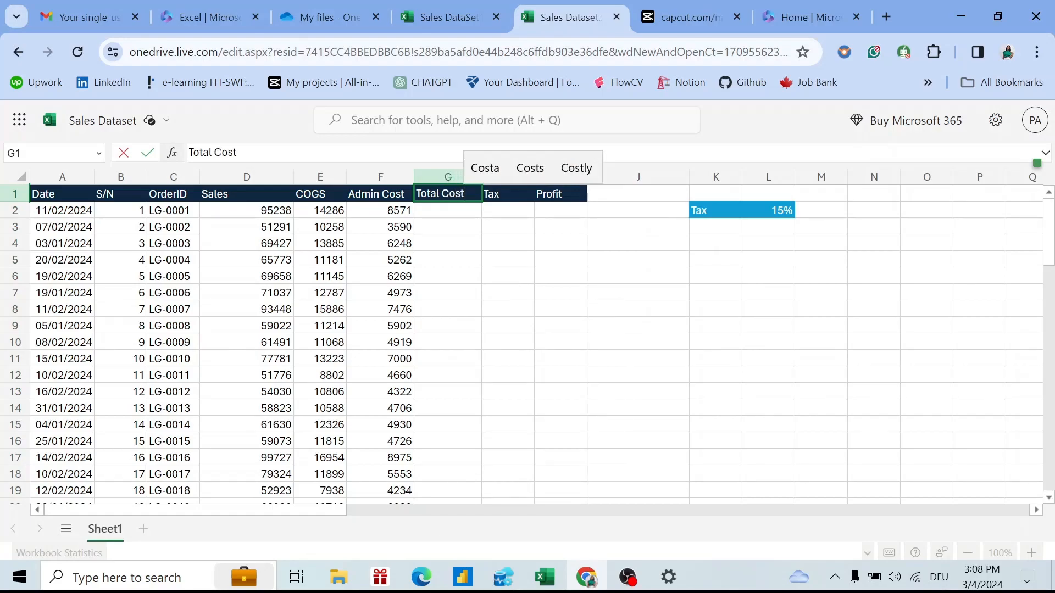
key("Return")
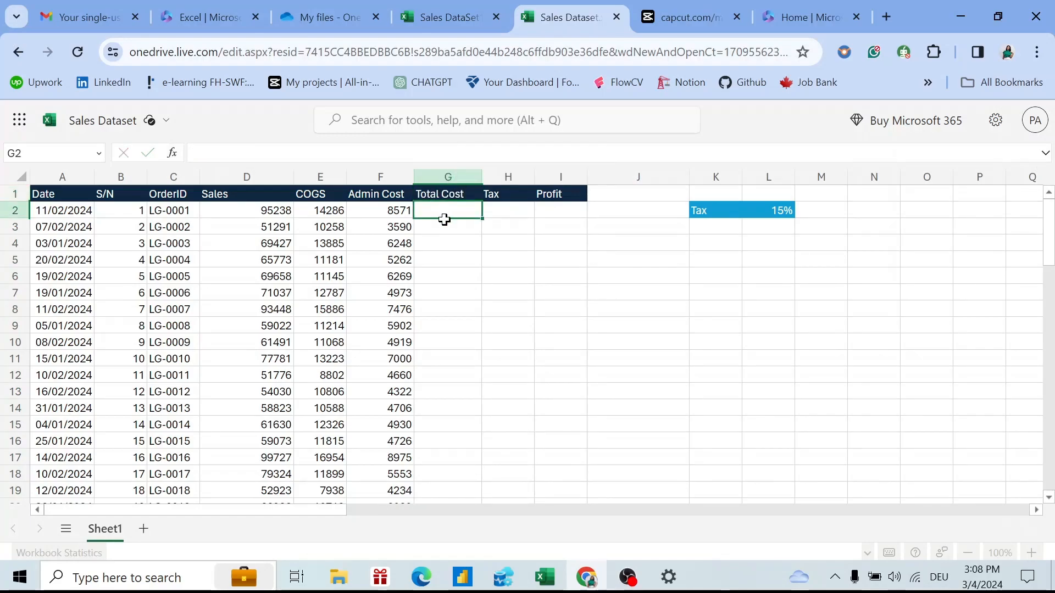
Enter =E2+F2 in G2 and fill it down to G50 with Ctrl+D.
type("=")
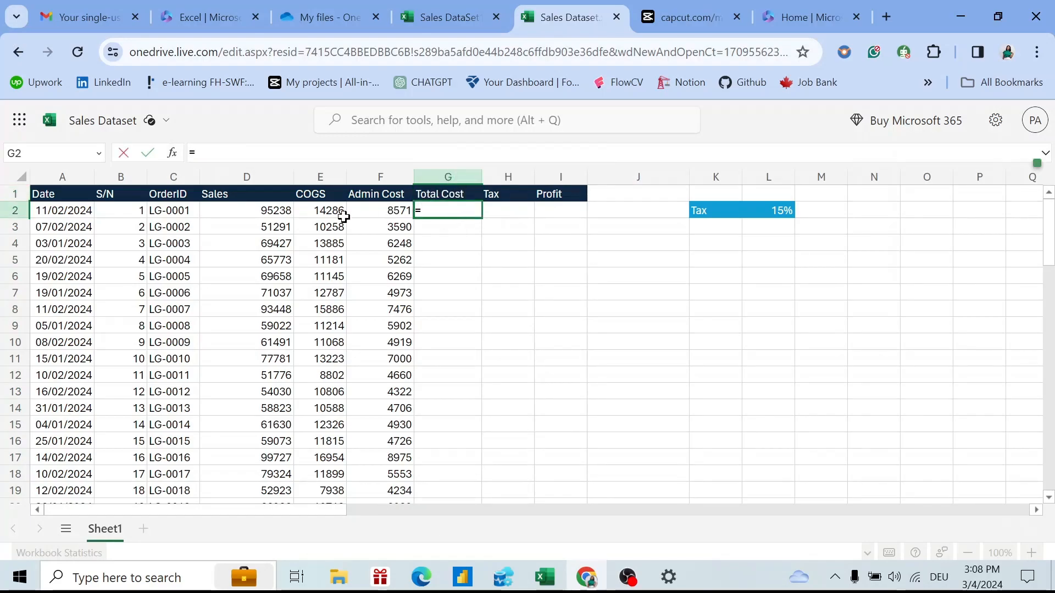
left_click(326, 207)
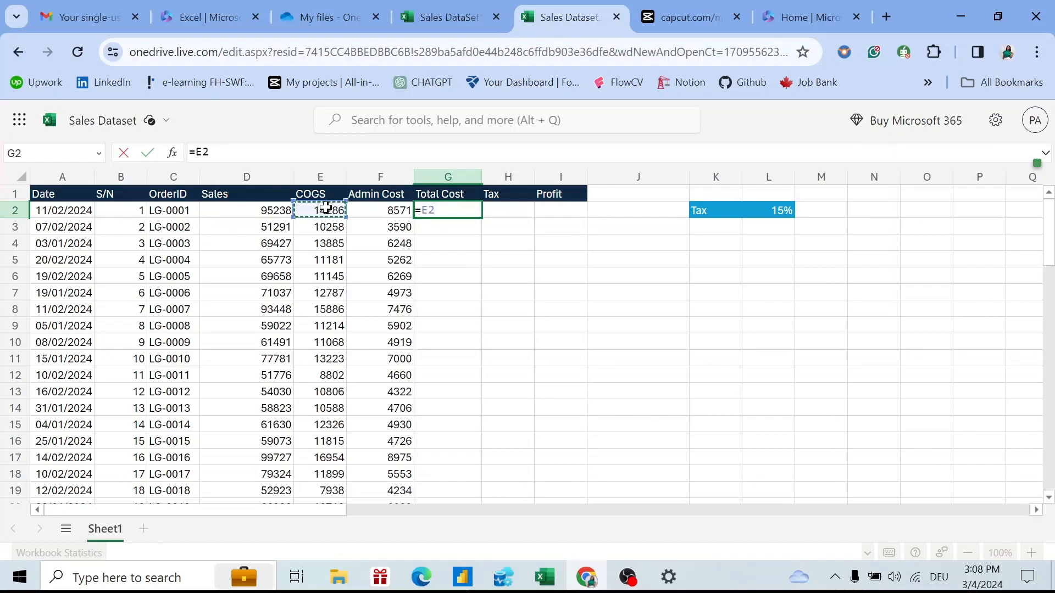
type("+")
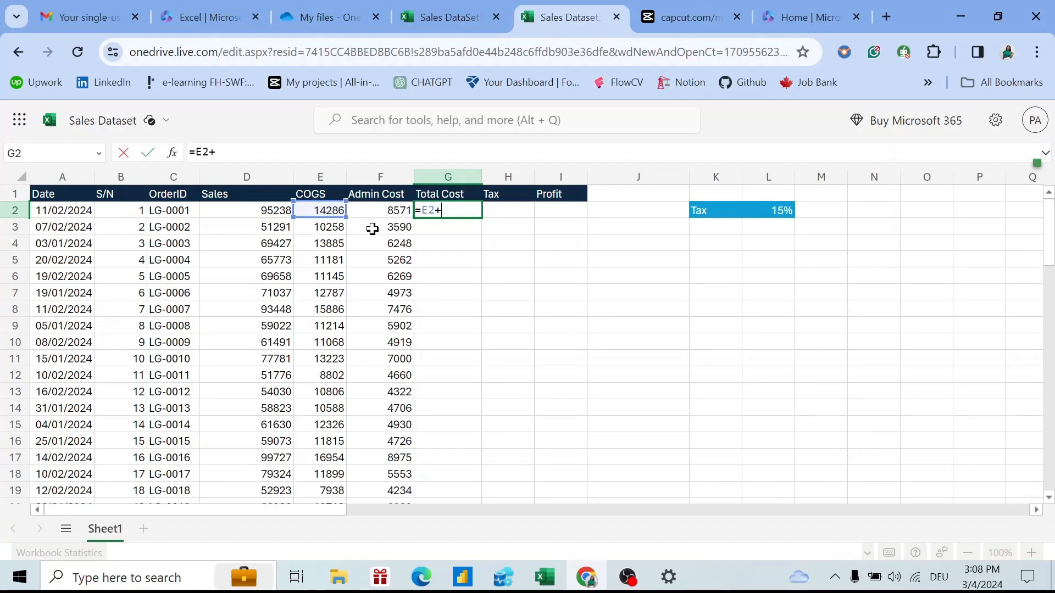
left_click(378, 213)
key("Return")
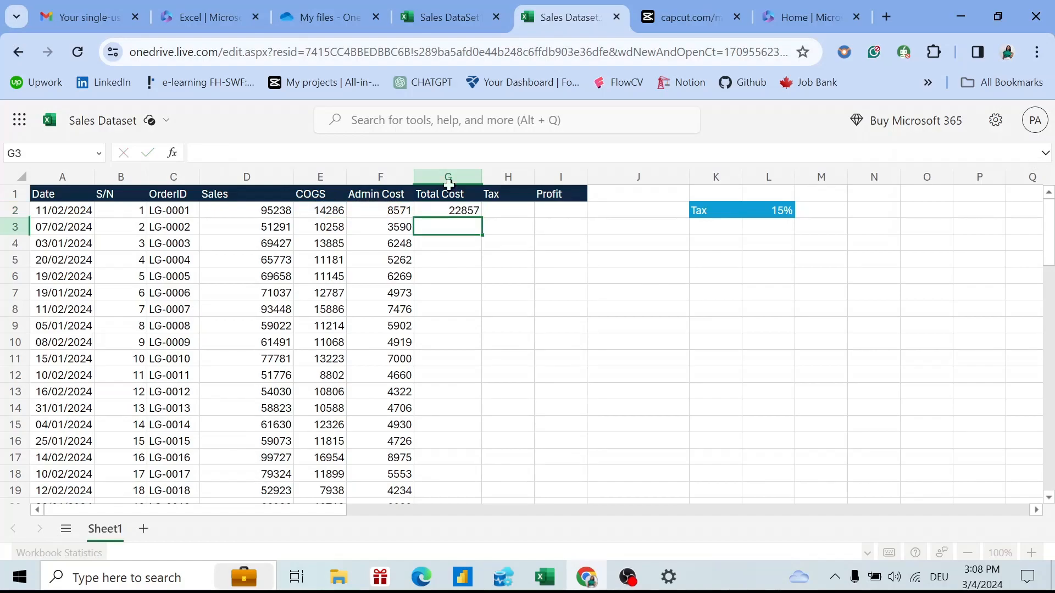
left_click(471, 209)
left_click_drag(478, 217, 477, 389)
key("ctrl+d")
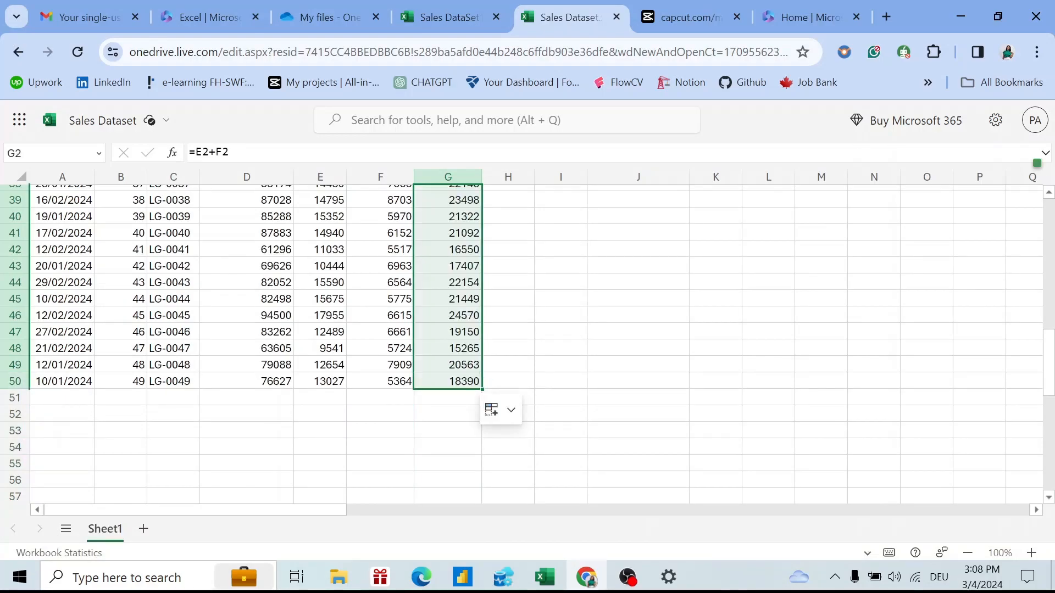
left_click_drag(1050, 361, 1024, 219)
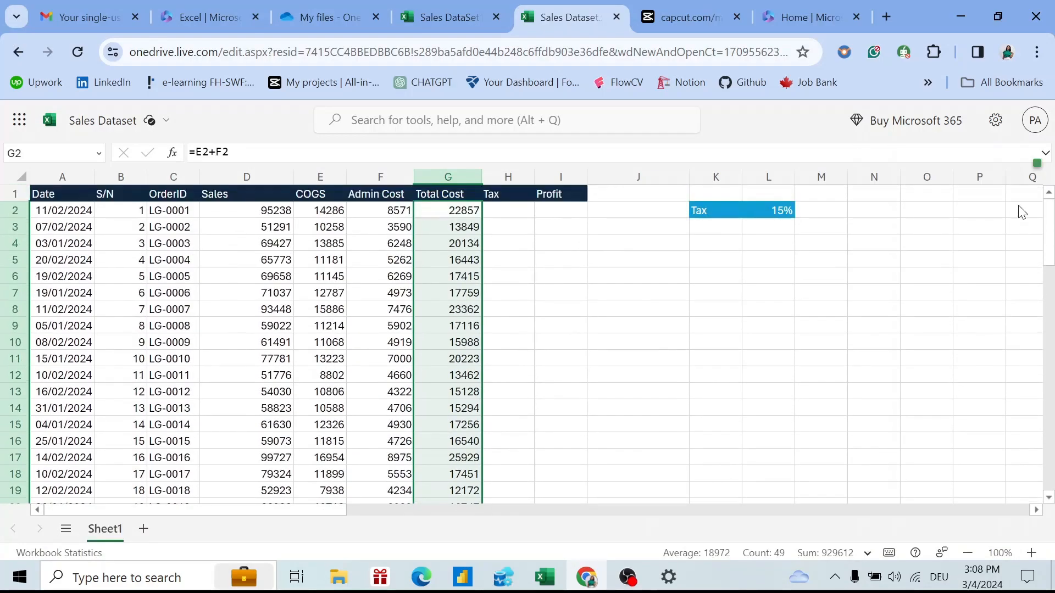
Enter the Profit formula =D2-G2 in cell I2.
left_click(559, 207)
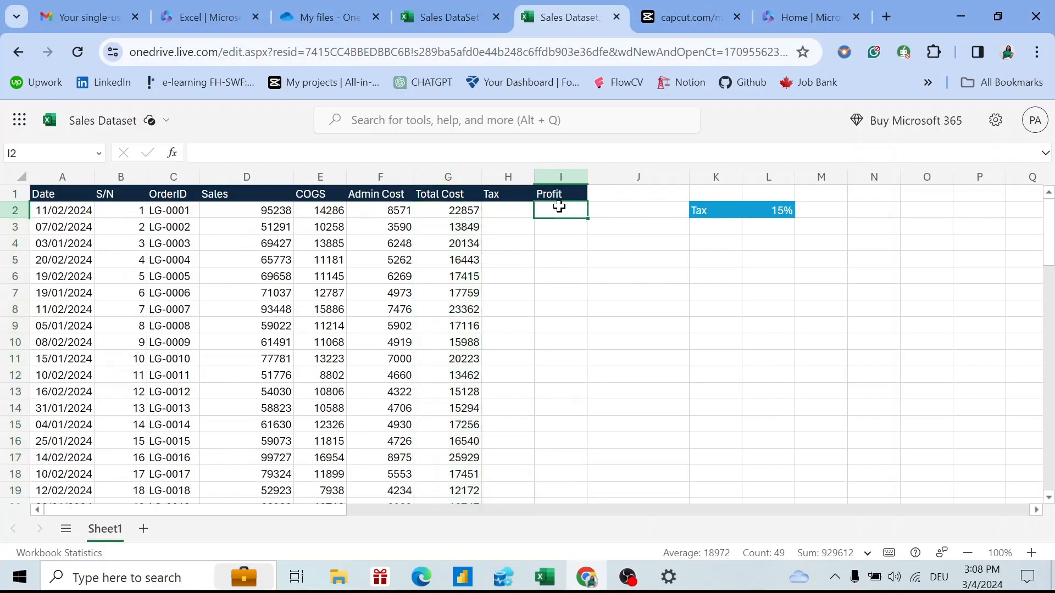
type("=")
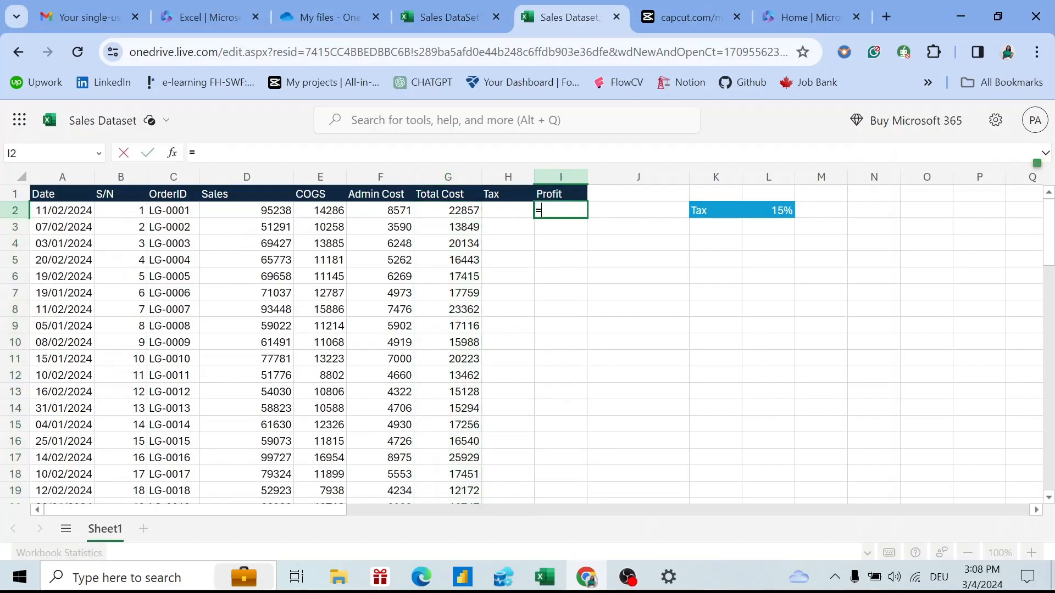
left_click(243, 210)
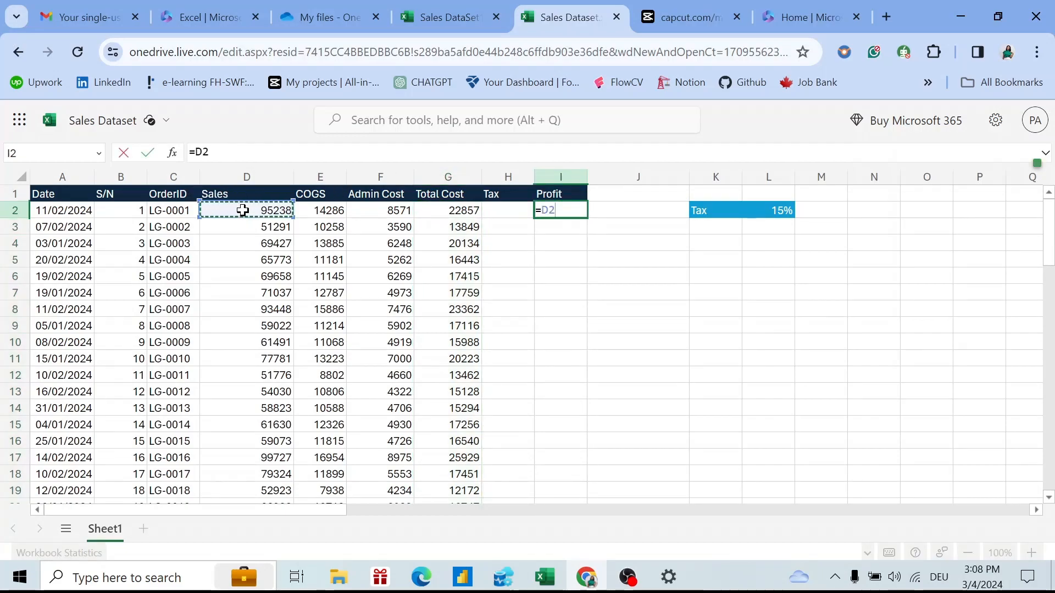
type("_")
key("BackSpace")
type("-")
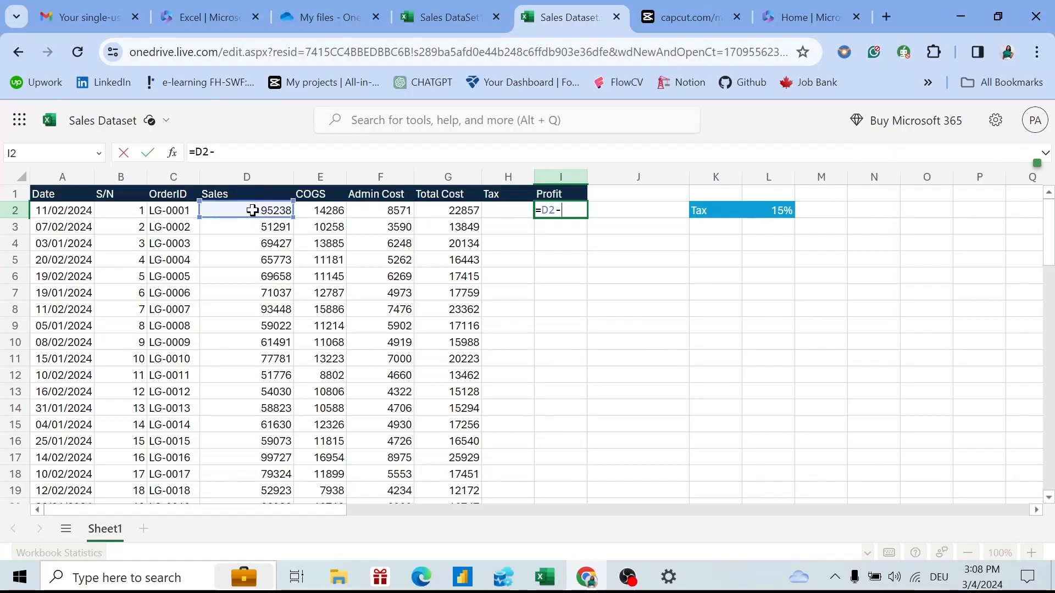
left_click(461, 213)
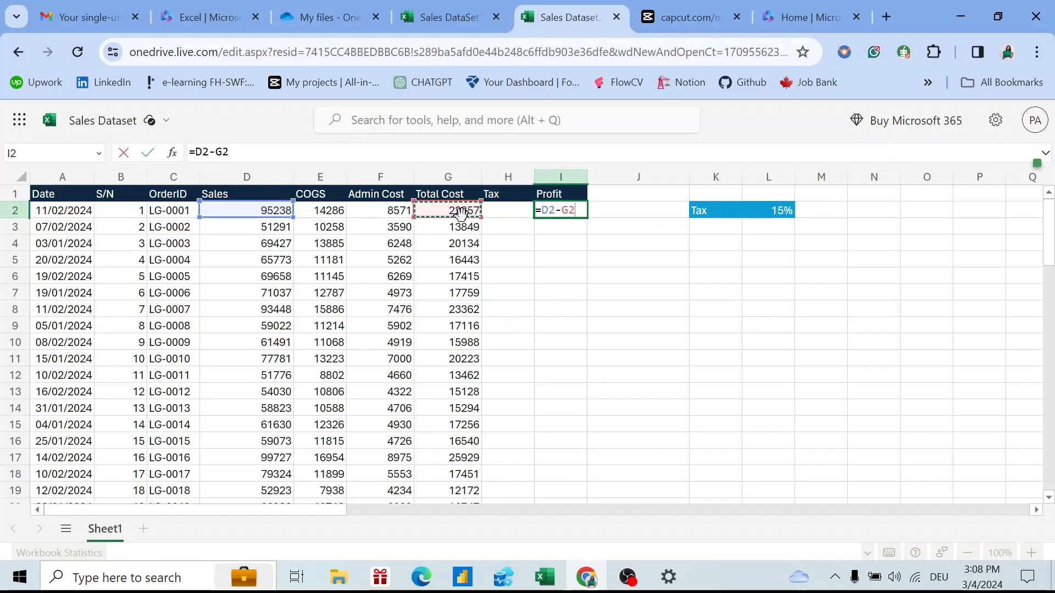
key("Return")
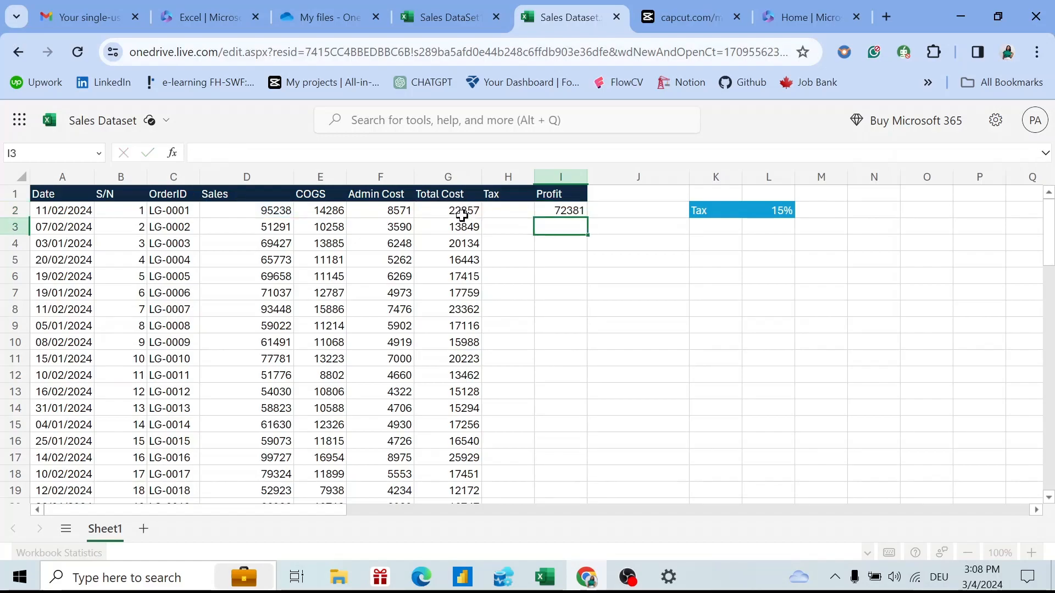
Drag the Profit formula down to row 50 and check the Tax label and 15% rate cells.
left_click(571, 210)
left_click_drag(592, 224, 574, 287)
left_click(574, 286)
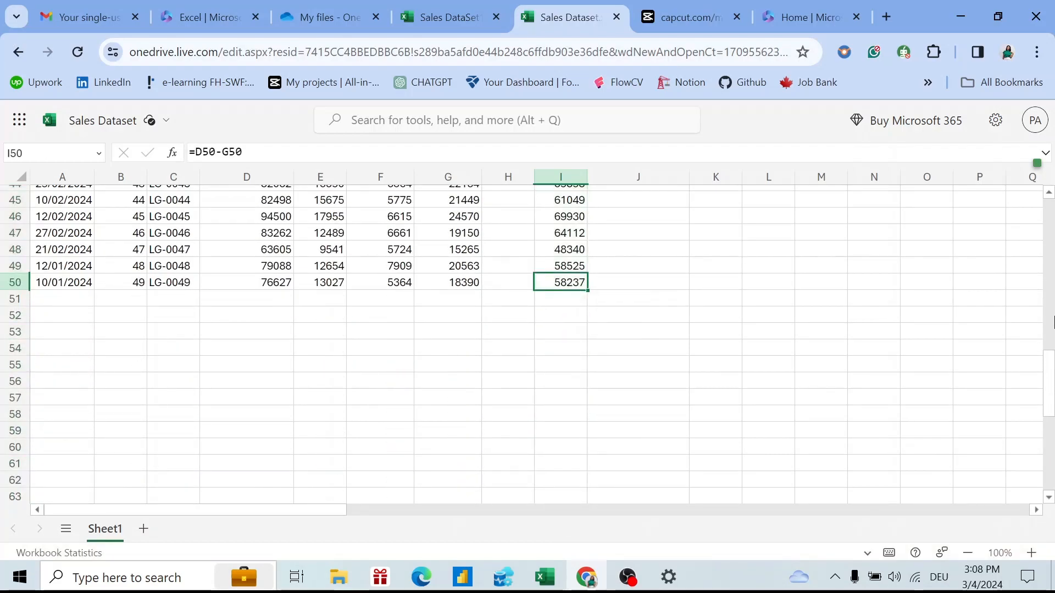
left_click_drag(1051, 390, 1048, 201)
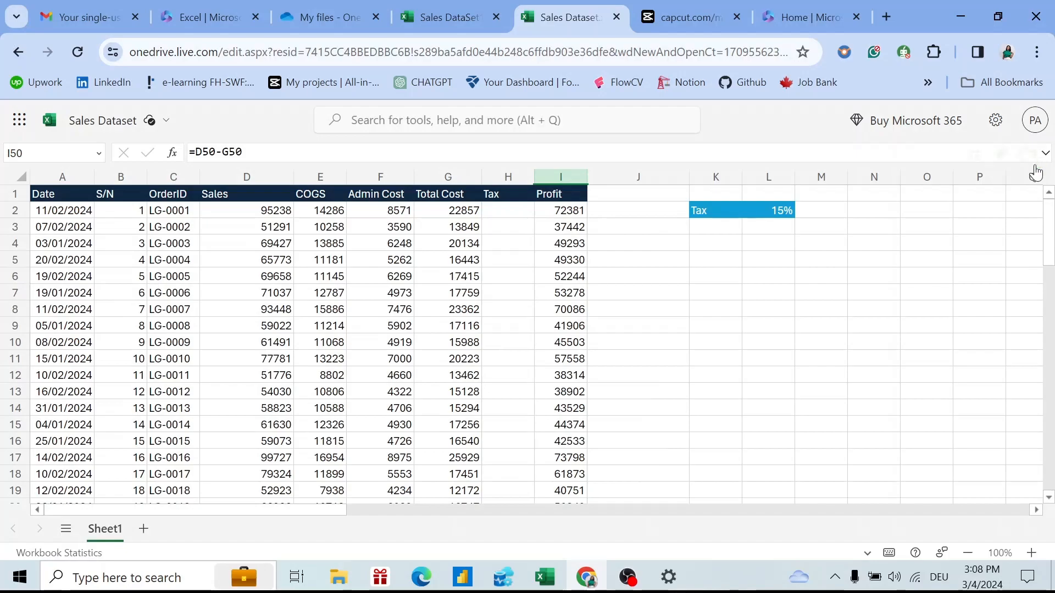
left_click(715, 224)
left_click(717, 209)
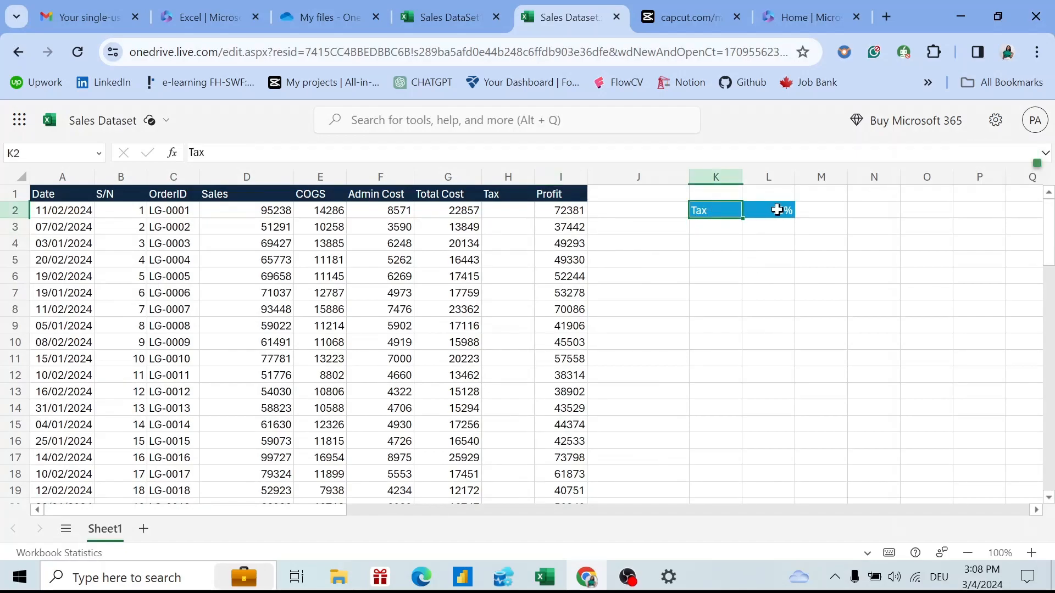
left_click(776, 209)
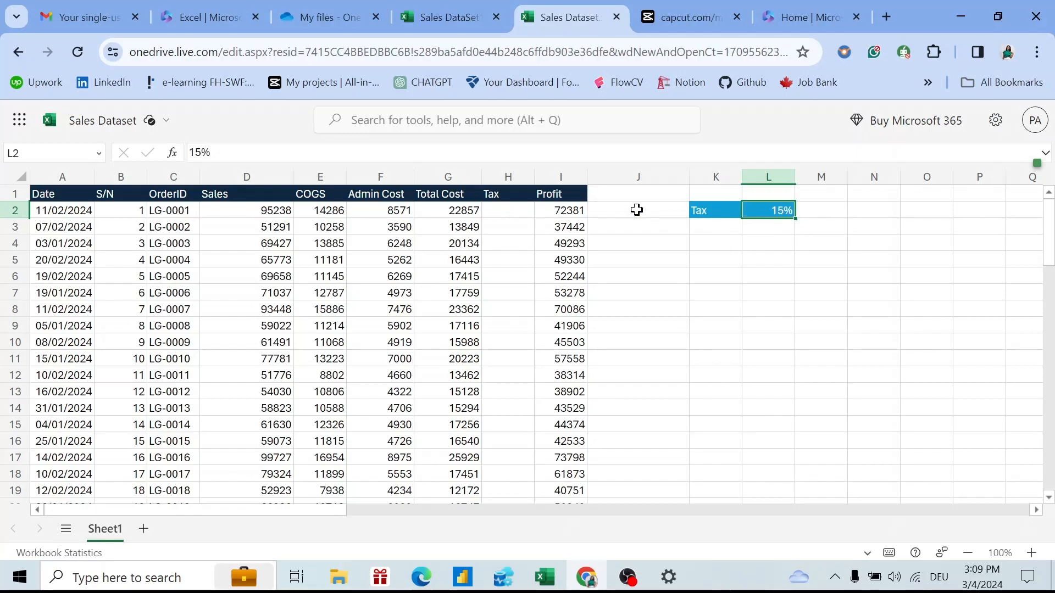
left_click(526, 212)
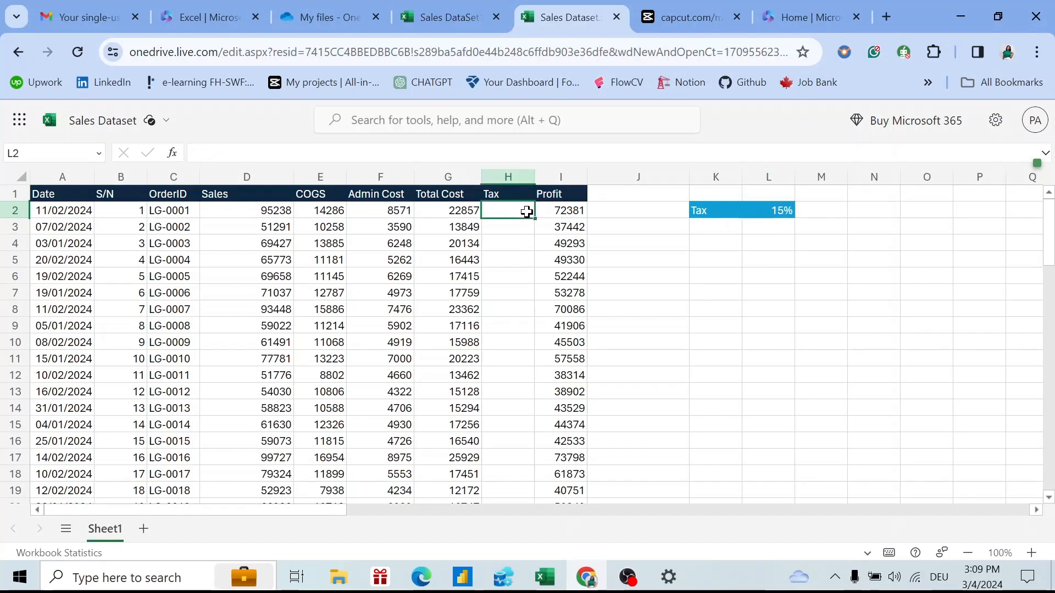
Enter =I2*$L$2 in H2 so Tax is Profit times the absolute 15% rate.
left_click(565, 211)
left_click(510, 220)
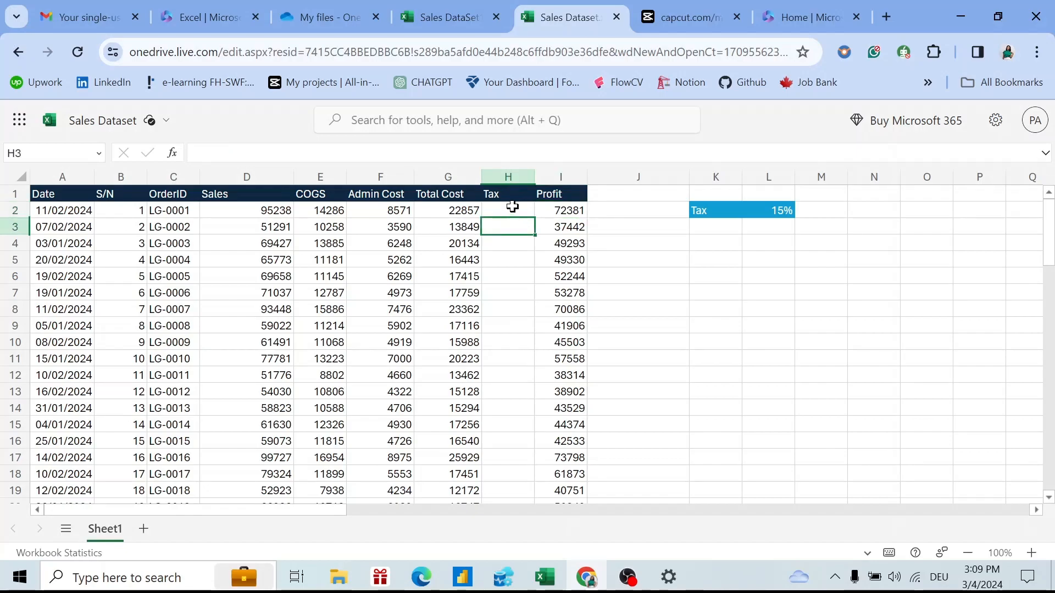
left_click(512, 208)
type("=")
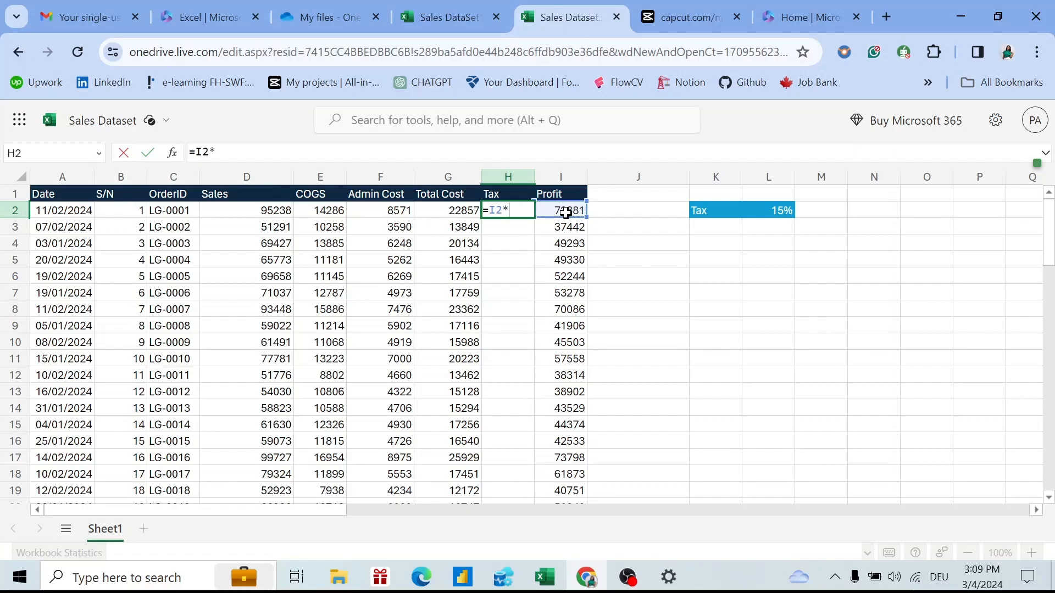
type("*")
left_click(783, 208)
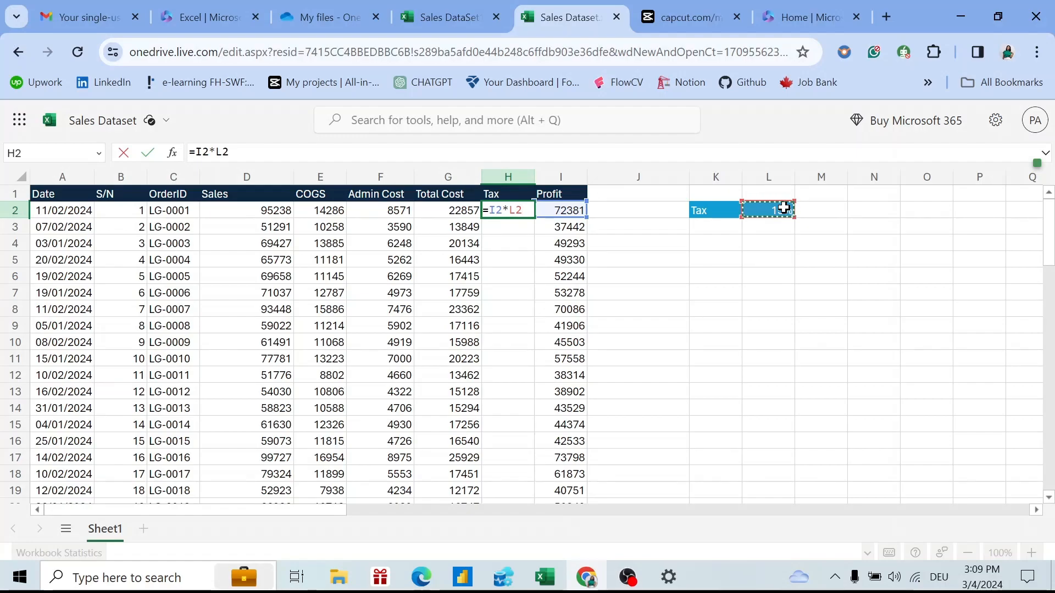
key("F4")
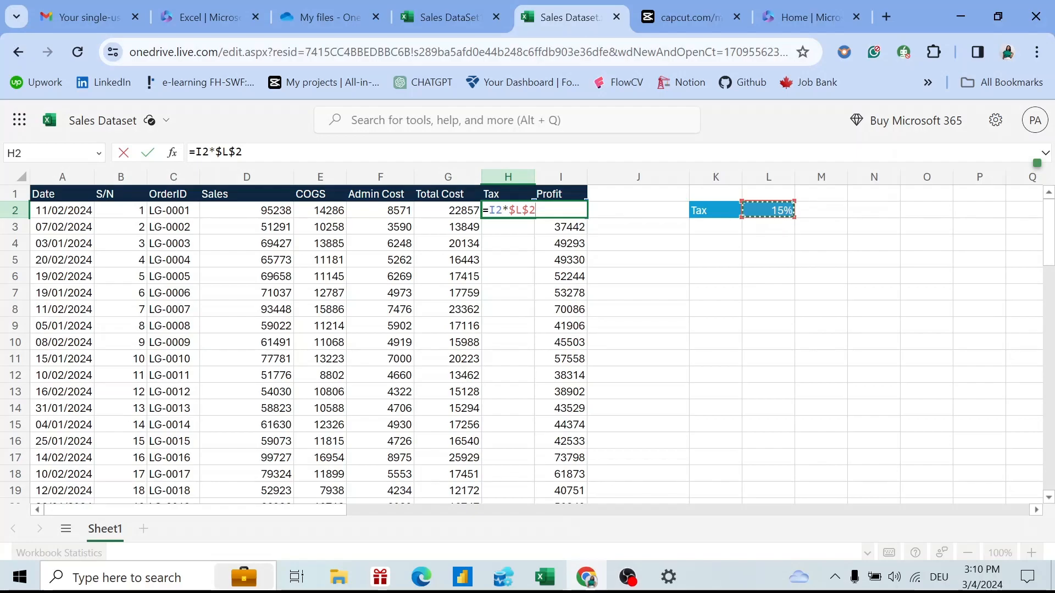
key("F4")
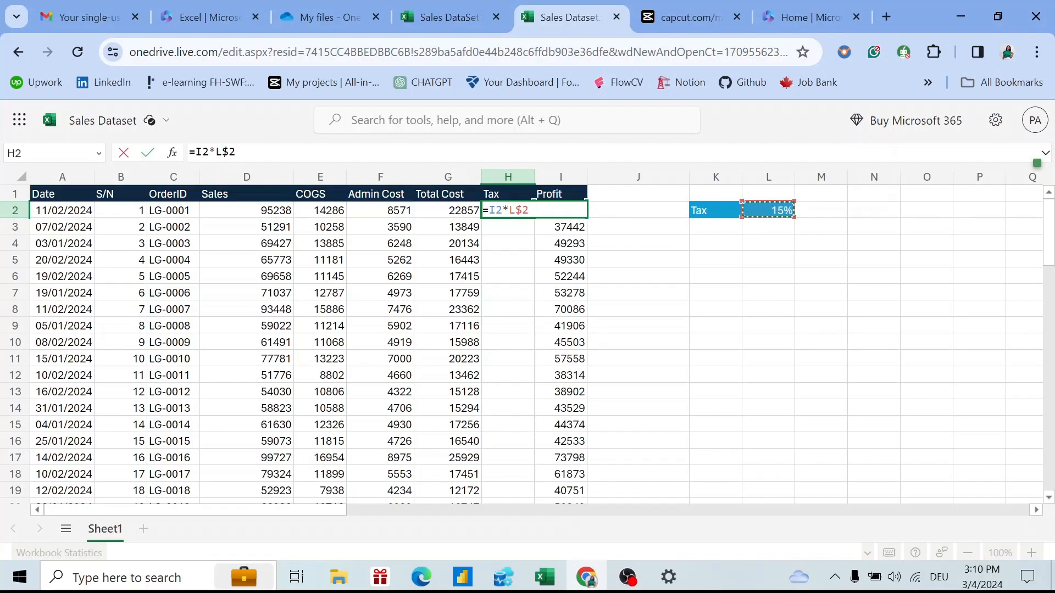
key("F4")
key("F4")
key("Return")
Fill the Tax formula down through H50 and scroll back to the top.
left_click(498, 210)
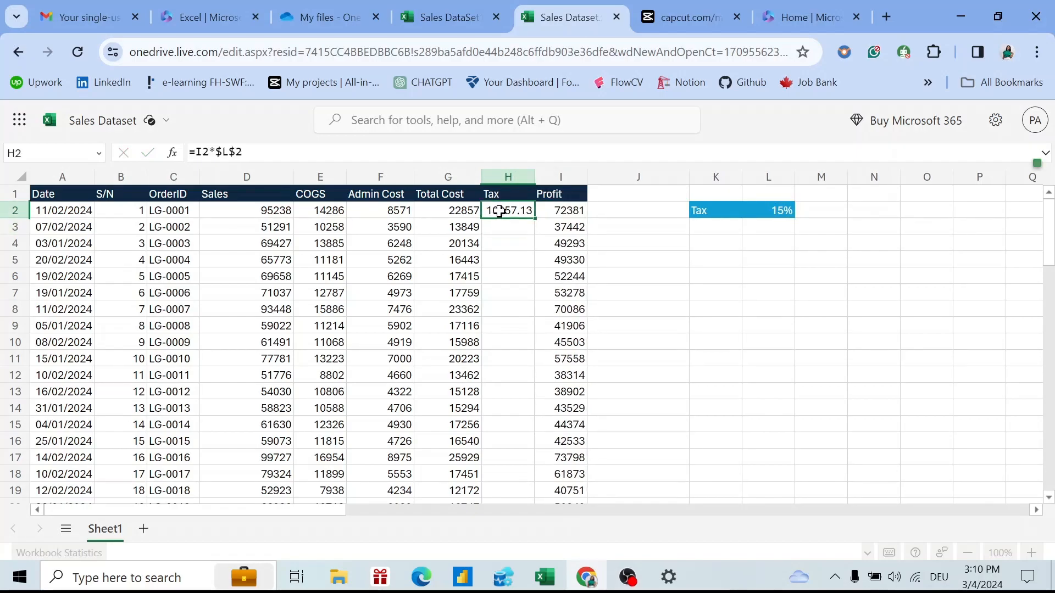
left_click_drag(535, 218, 517, 199)
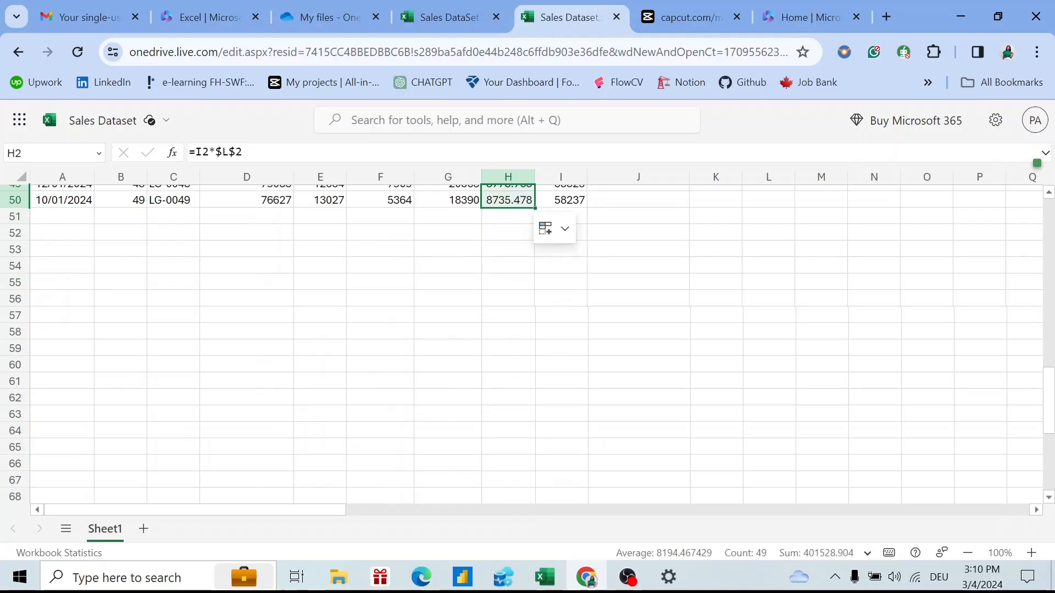
scroll(1052, 397, "up", 15)
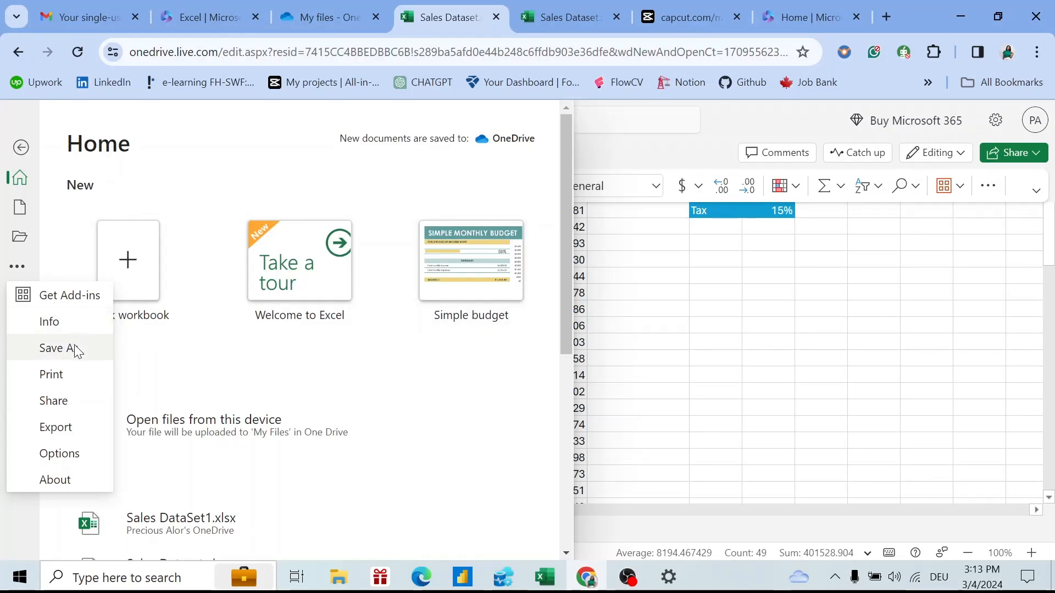
Use Save As > Download a Copy to save Sales Dataset.xlsx to the computer.
left_click(18, 273)
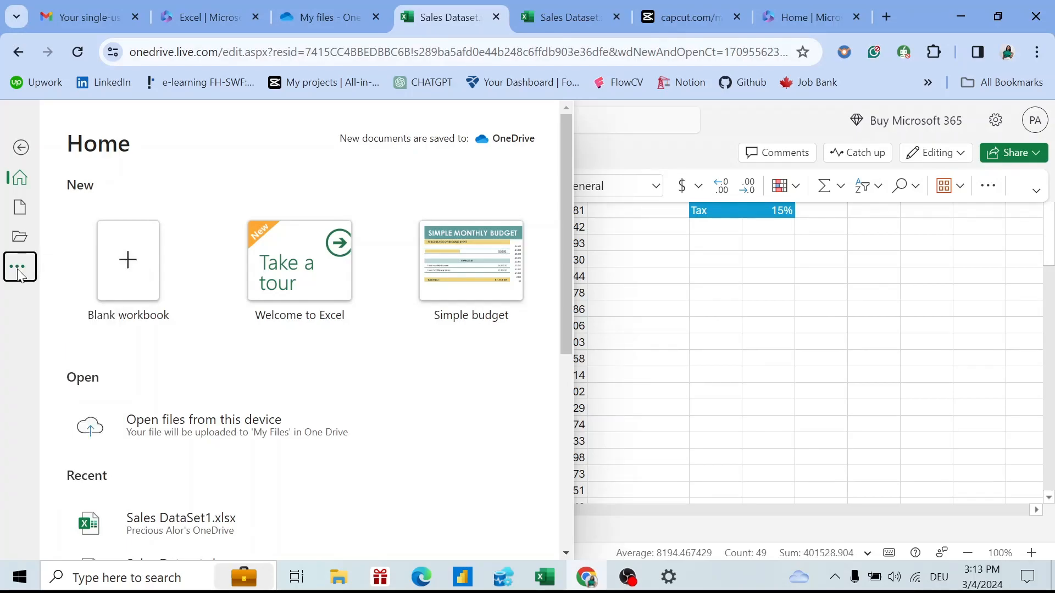
left_click(18, 269)
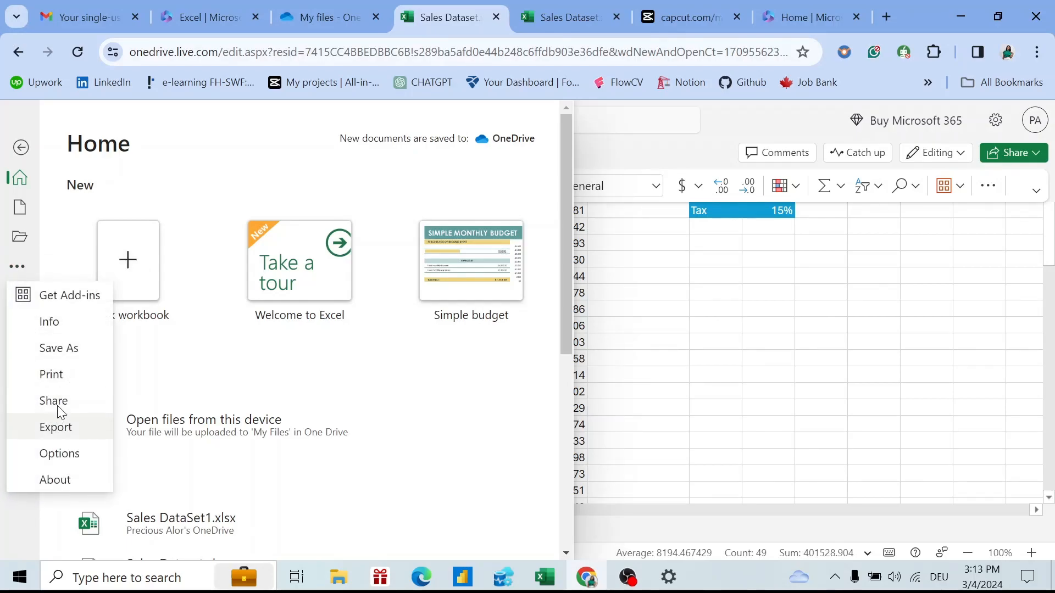
left_click(73, 349)
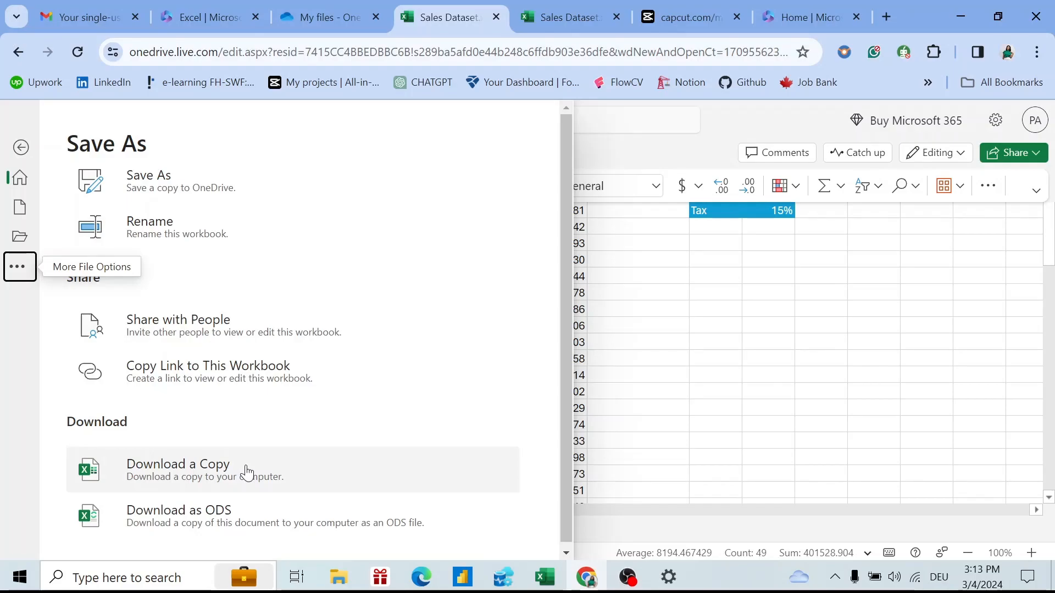
left_click(185, 472)
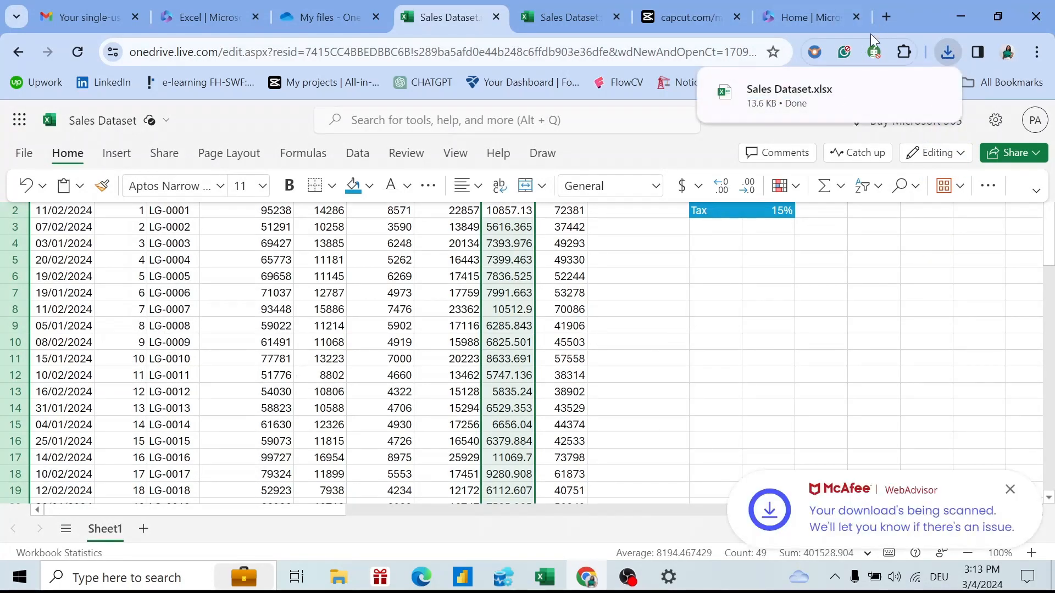
mouse_move(844, 97)
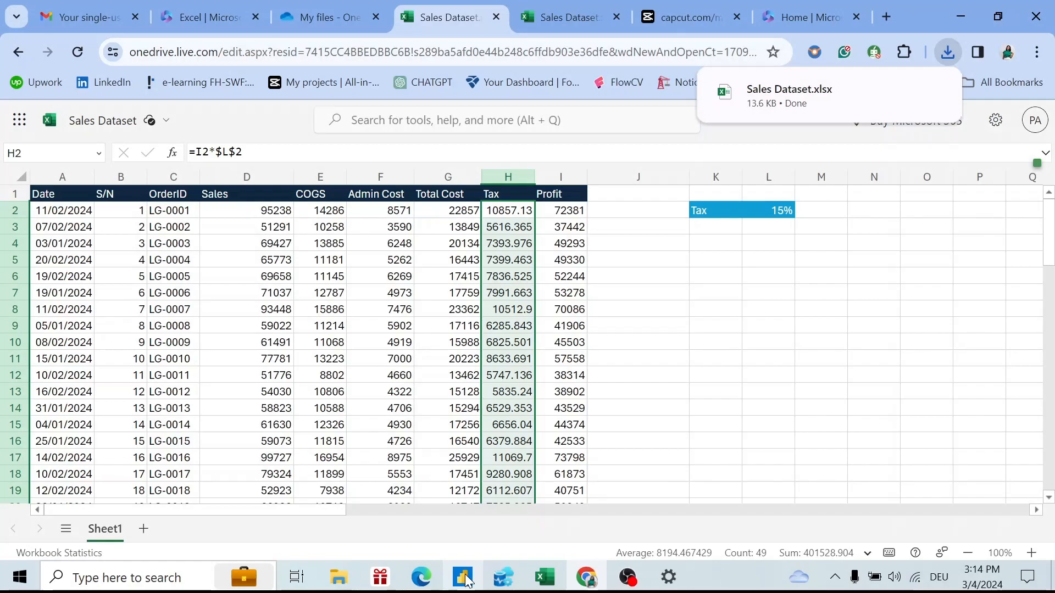
Enable editing of the downloaded Sales Dataset.xlsx in desktop Excel and scroll to the top.
mouse_move(547, 580)
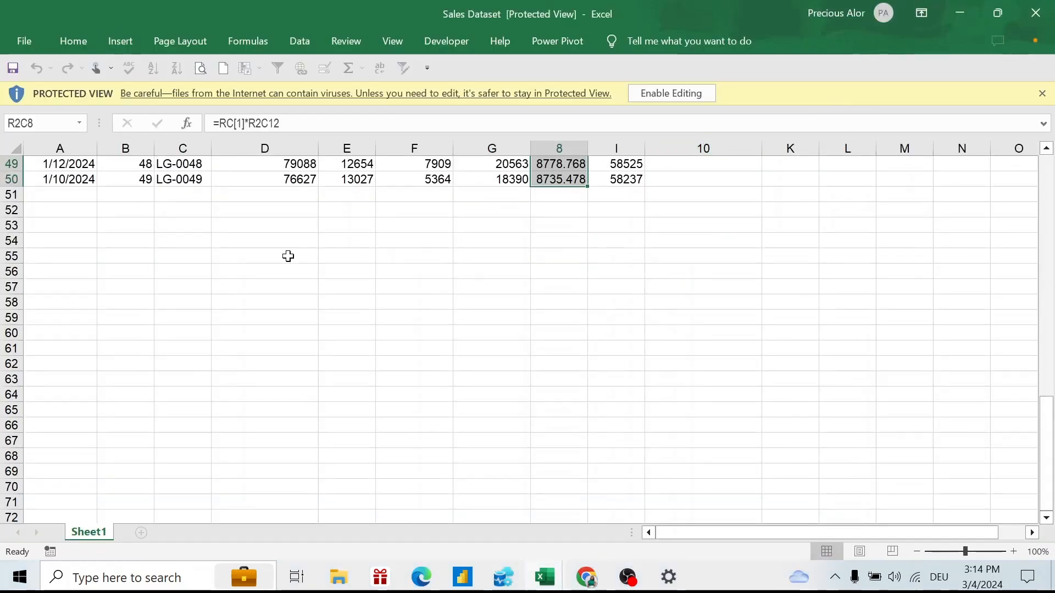
left_click(678, 94)
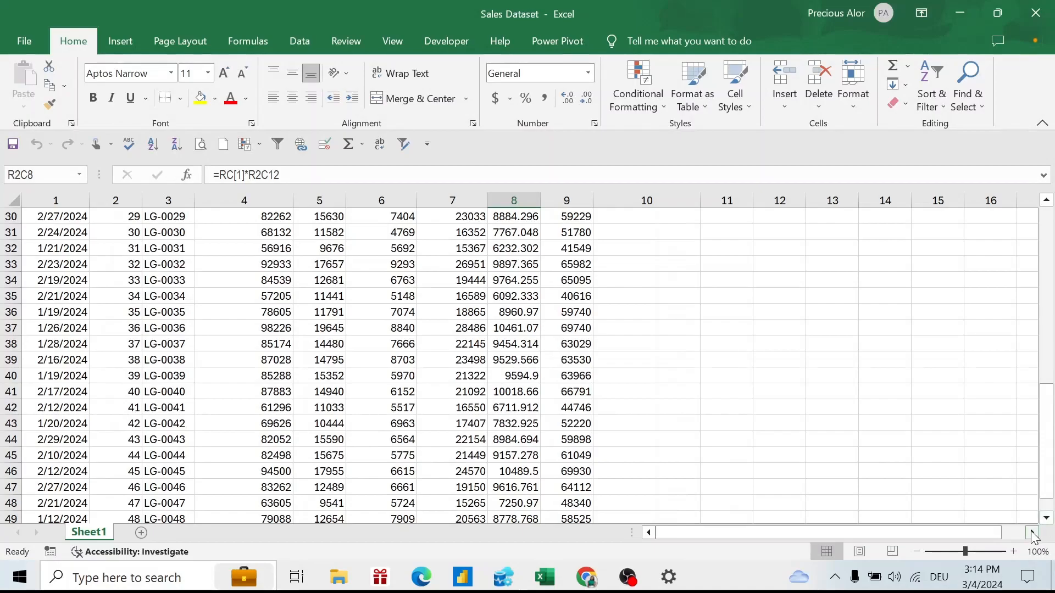
left_click_drag(1047, 464, 983, 250)
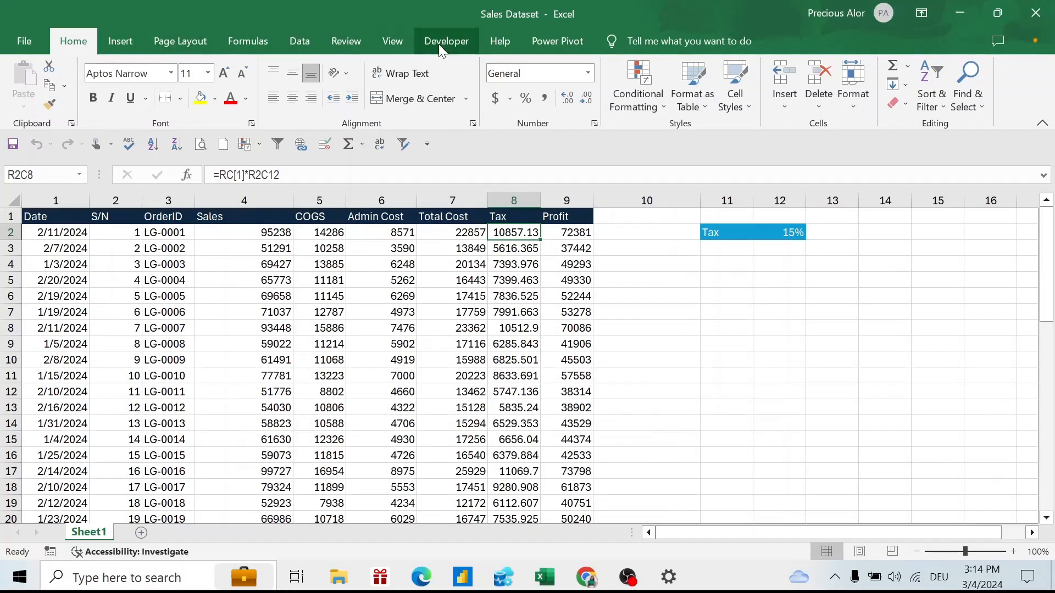
left_click(554, 39)
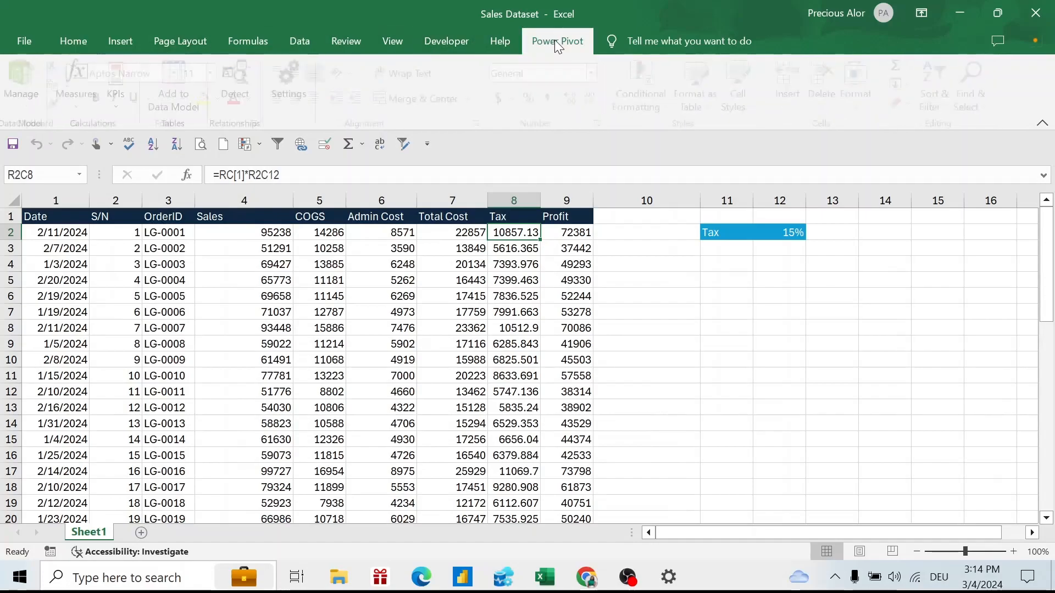
left_click(107, 37)
Insert a PivotTable from Sheet1!R1C1:R50C9 on the existing worksheet at cell R2C15.
left_click(24, 100)
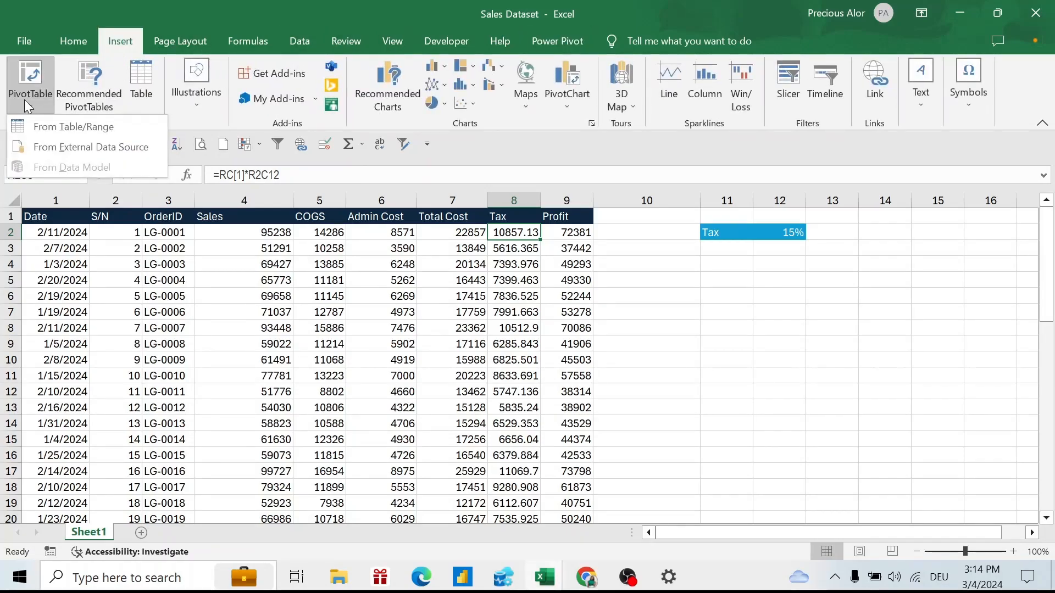
left_click(99, 127)
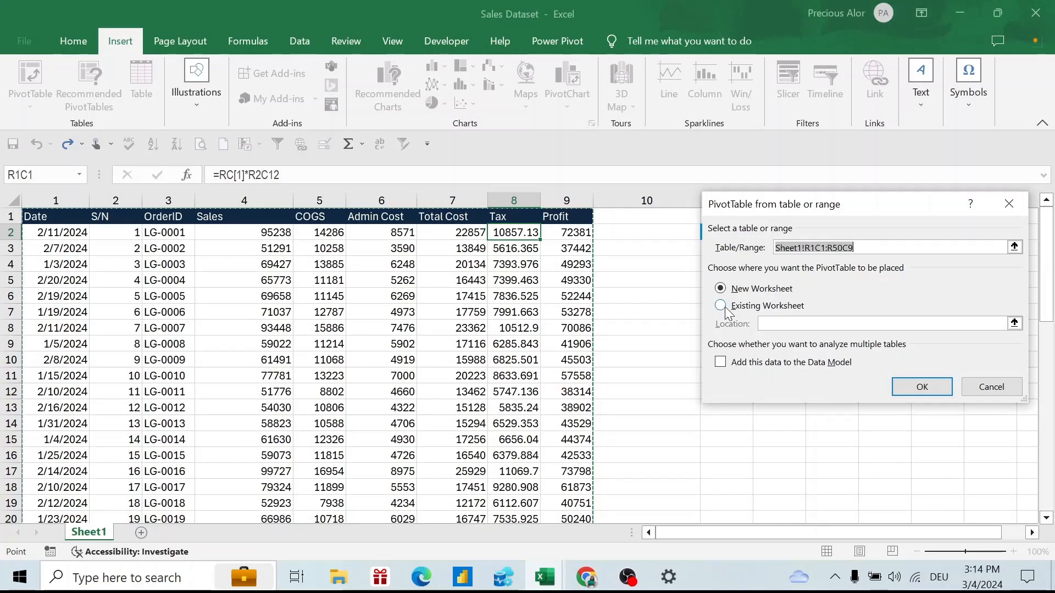
left_click(721, 306)
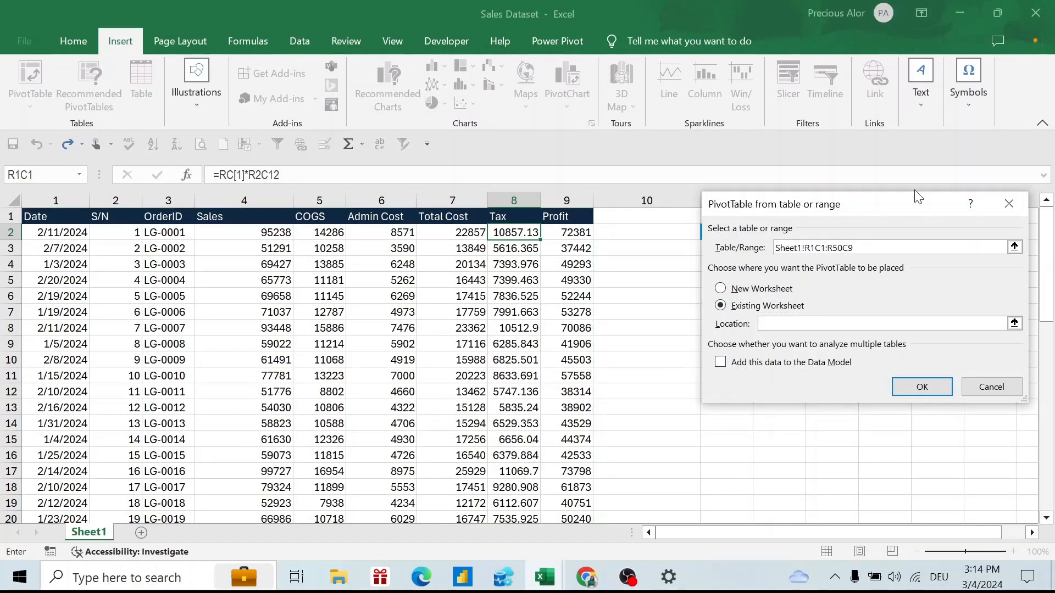
left_click_drag(907, 211, 435, 197)
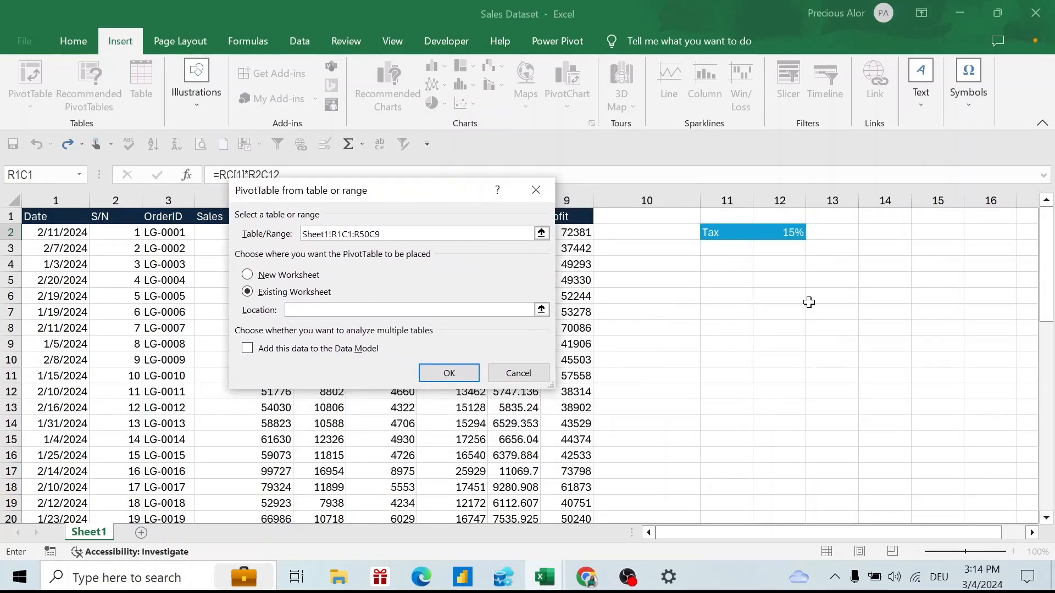
left_click(940, 231)
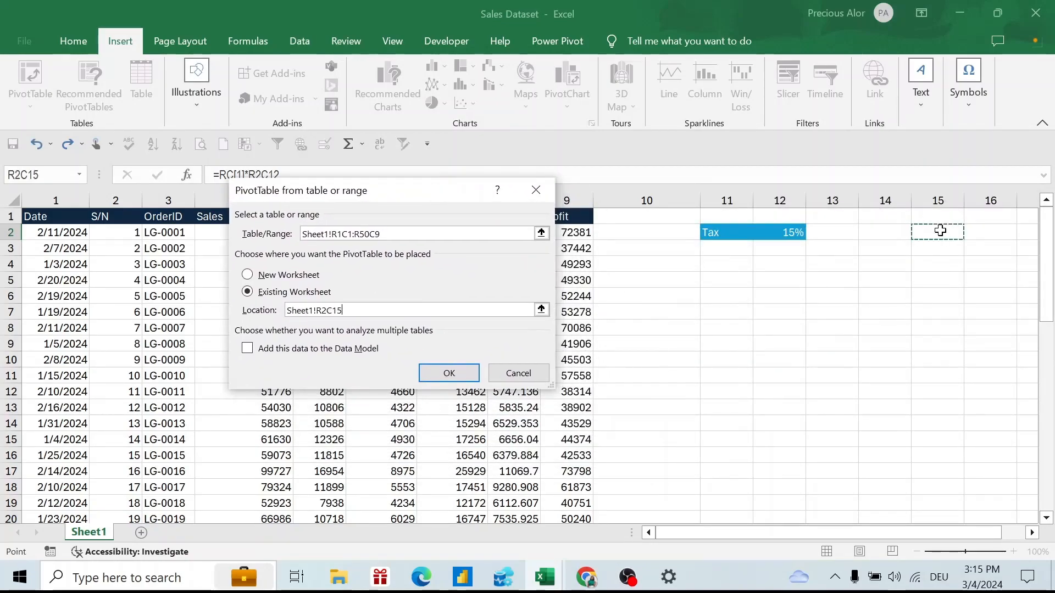
left_click(449, 374)
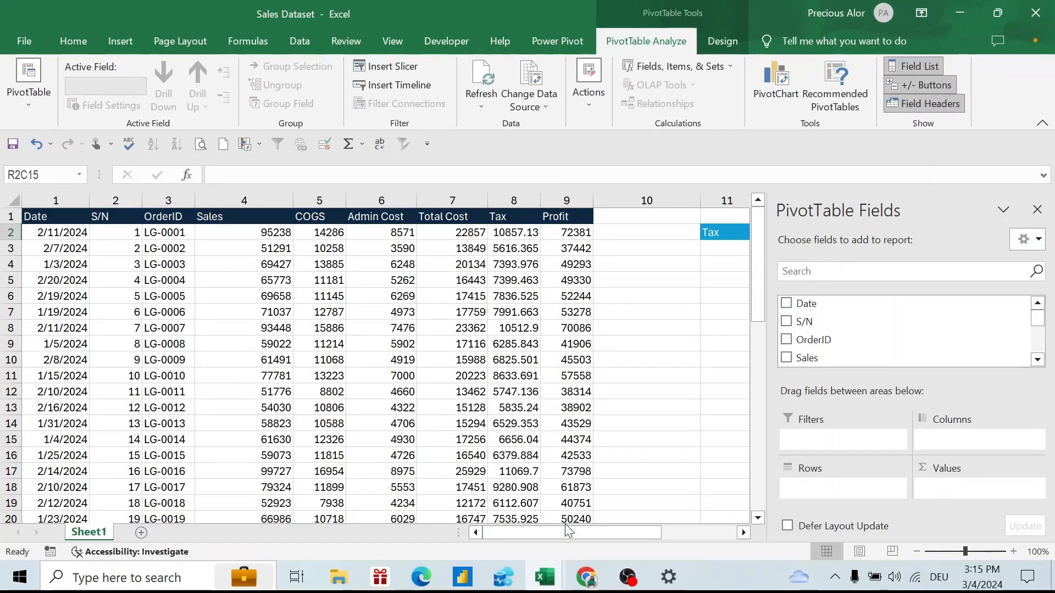
Put Date in Rows and Sum of Sales in Values, with OrderID as filter and Days in Columns.
left_click_drag(568, 532, 696, 519)
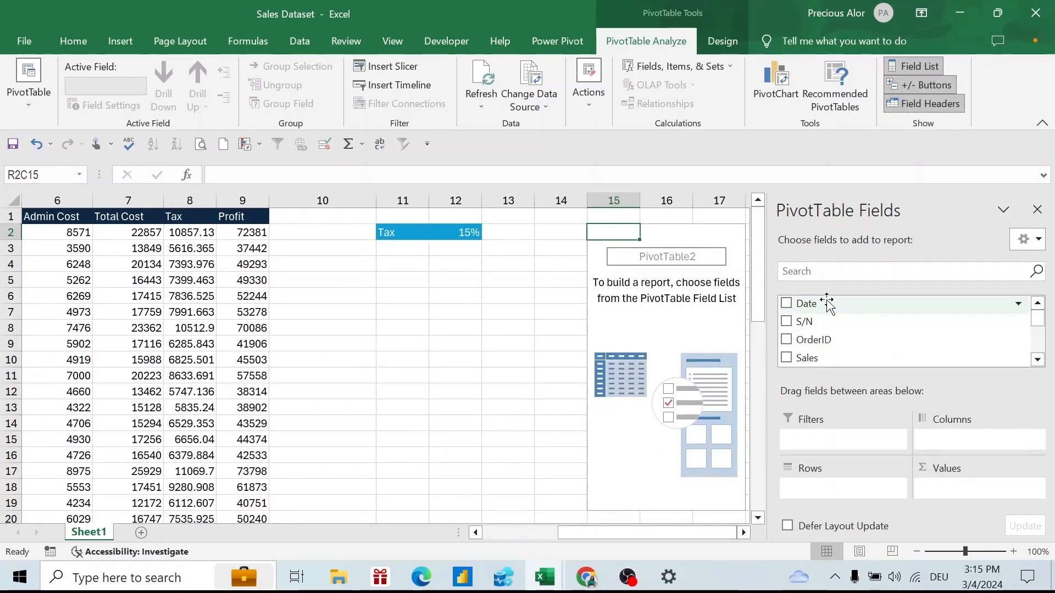
left_click_drag(830, 306, 841, 533)
left_click_drag(830, 477, 826, 308)
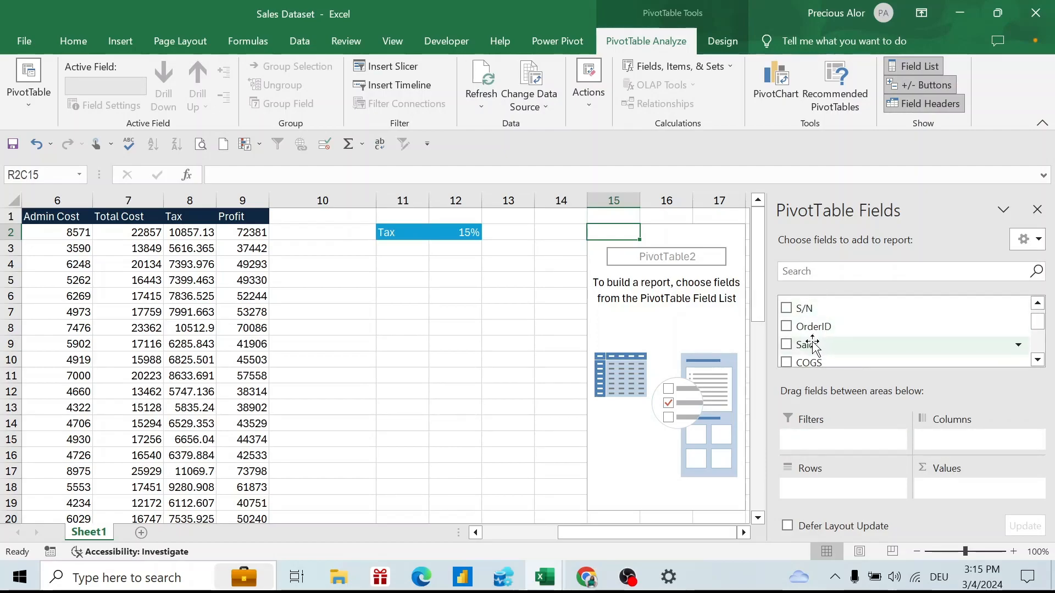
left_click_drag(813, 346, 966, 494)
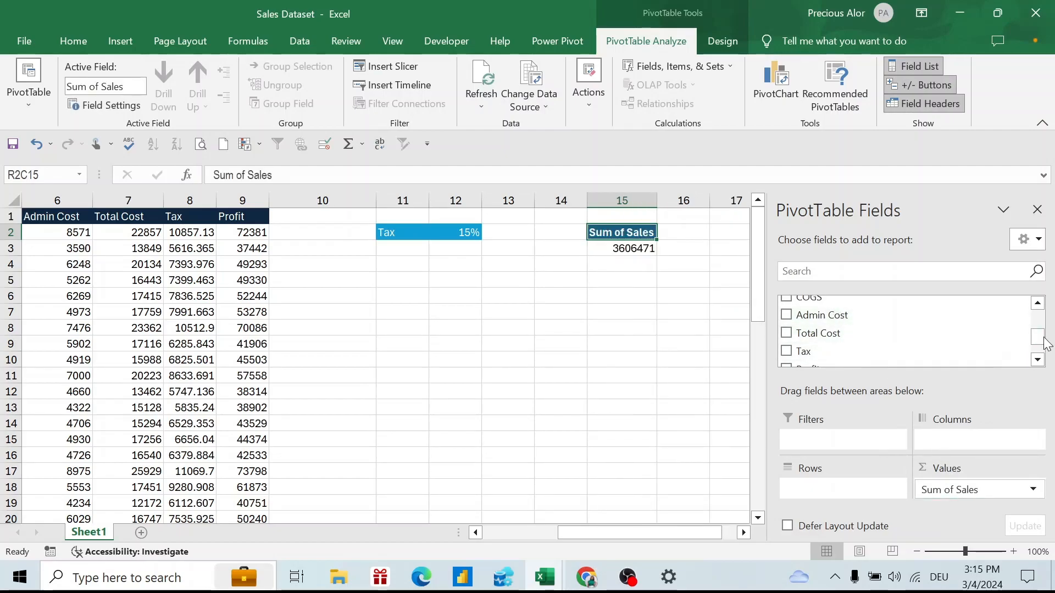
left_click_drag(1043, 342, 1040, 320)
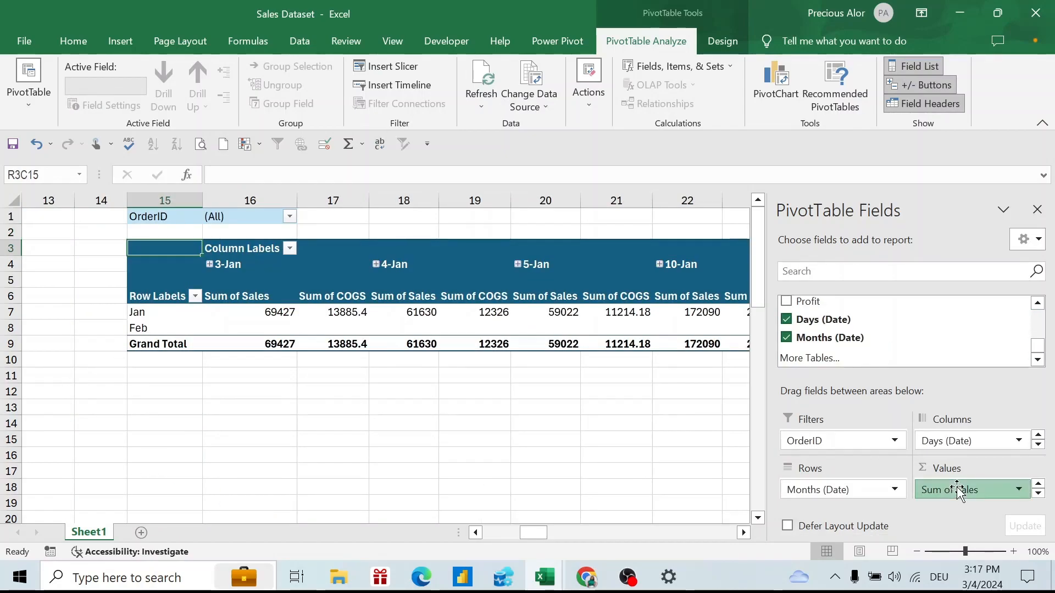
left_click(959, 491)
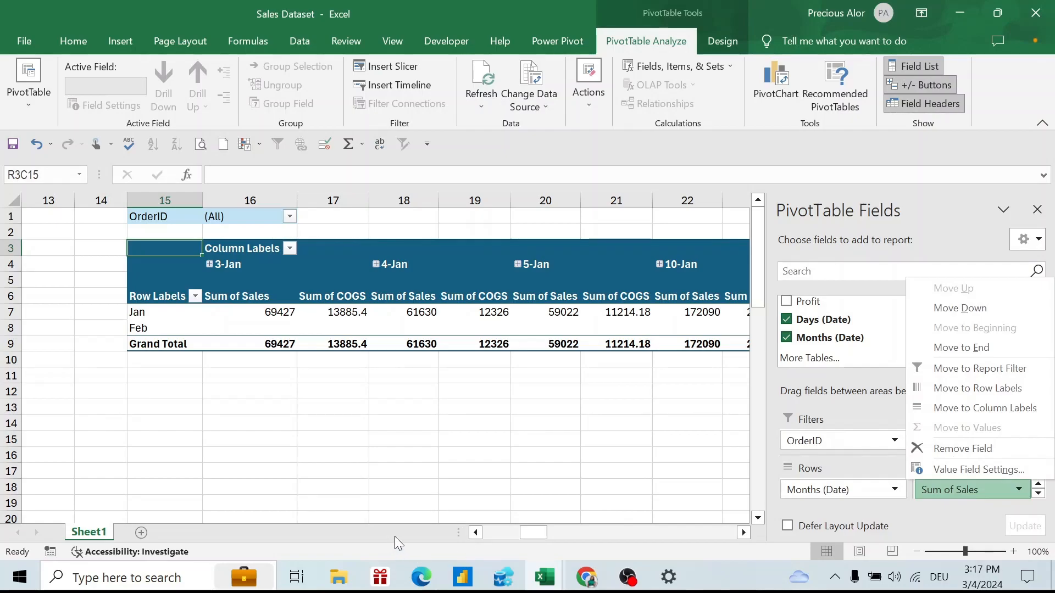
left_click_drag(538, 531, 741, 419)
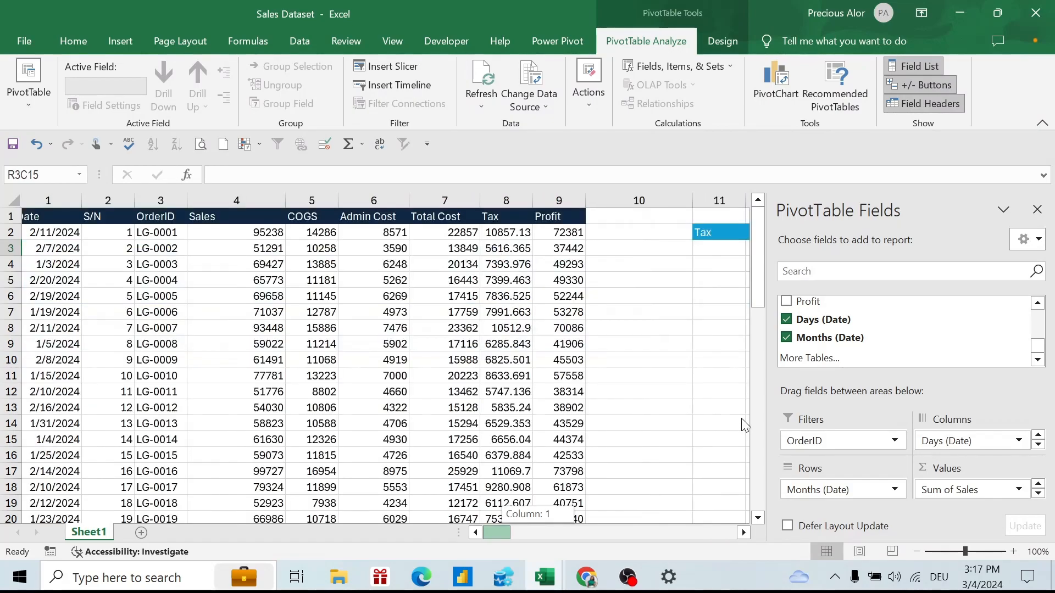
left_click_drag(235, 345, 235, 345)
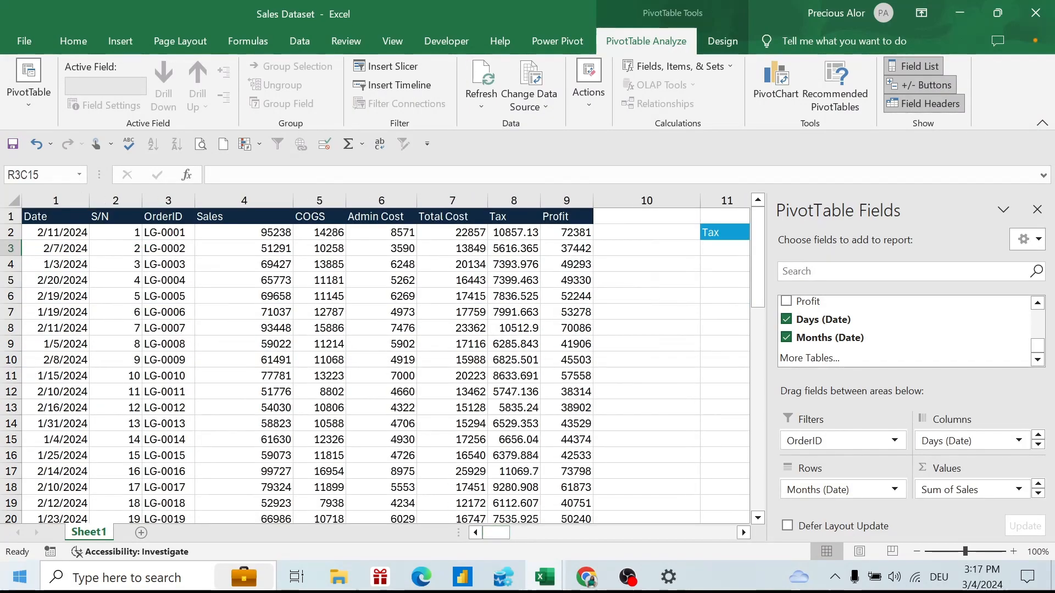